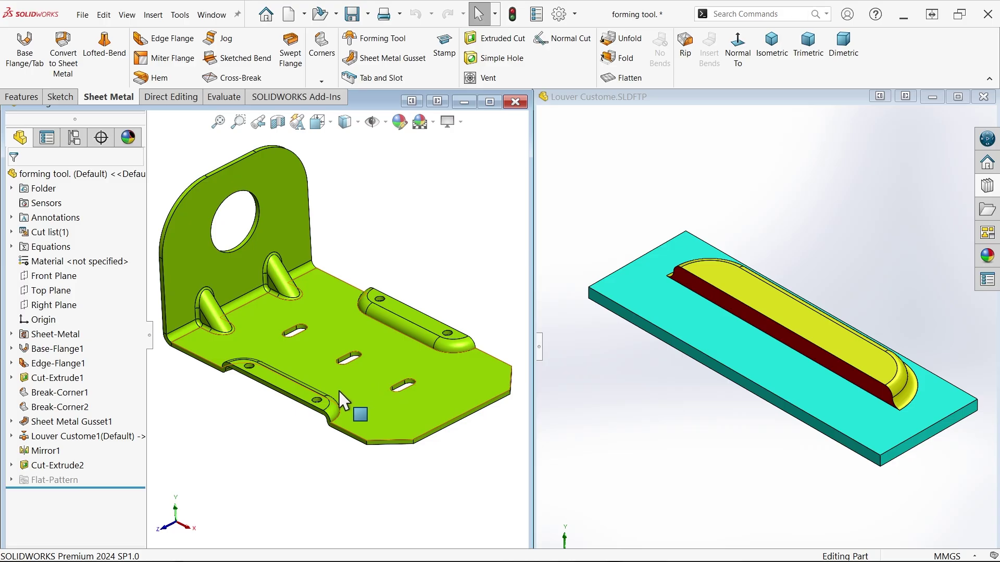
Examine the finished sheet metal bracket and the custom louver forming tool from several angles
mouse_move(248, 446)
middle_down()
mouse_move(263, 401)
mouse_move(233, 453)
mouse_move(237, 440)
middle_up()
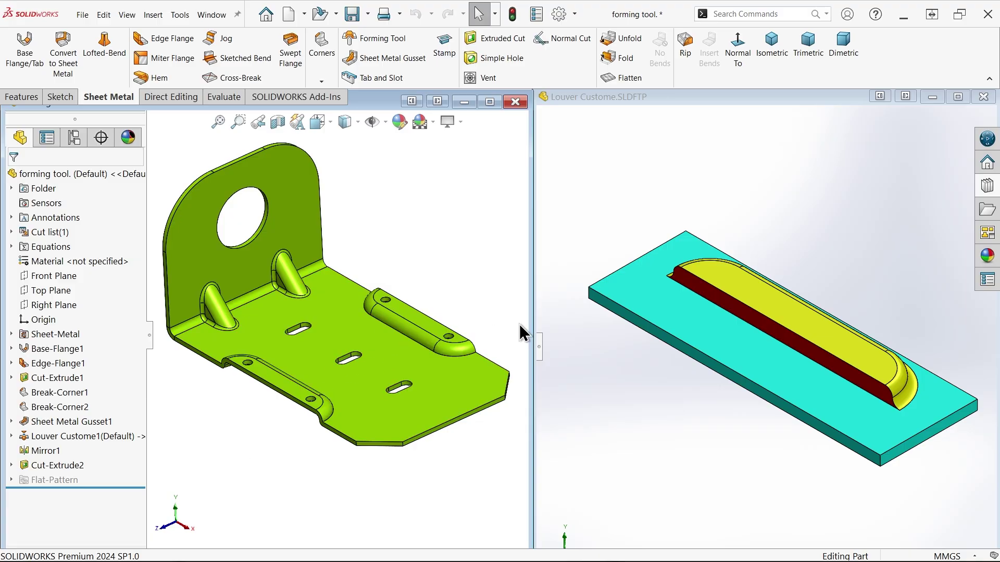
scroll(315, 408, down, 3)
middle_drag(302, 409, 312, 341)
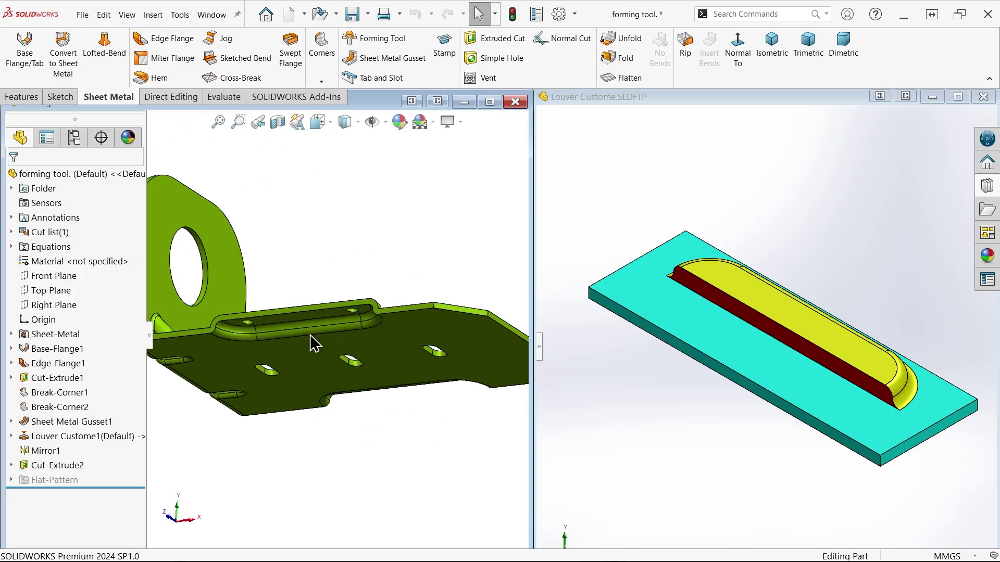
middle_drag(393, 263, 409, 281)
scroll(363, 322, up, 3)
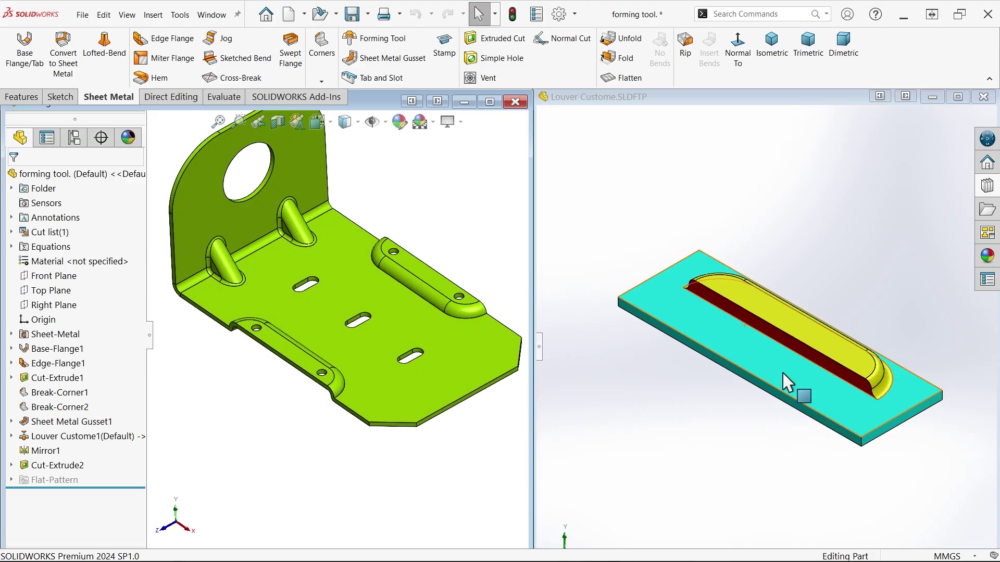
click(770, 357)
scroll(770, 357, down, 5)
mouse_move(770, 358)
middle_down()
mouse_move(766, 273)
mouse_move(759, 350)
mouse_move(743, 368)
mouse_move(752, 383)
mouse_move(761, 383)
mouse_move(760, 341)
middle_up()
scroll(766, 273, up, 5)
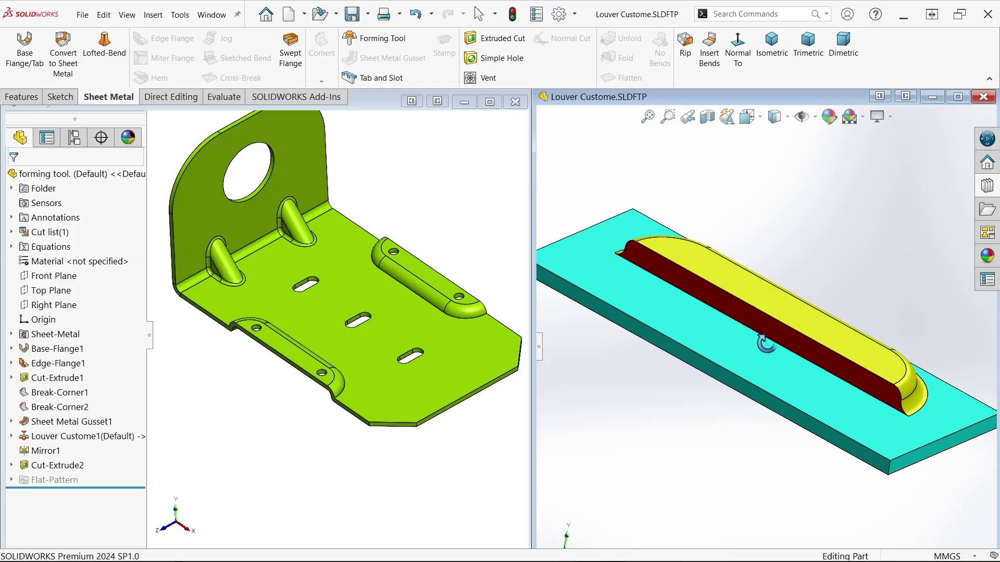
mouse_move(285, 384)
middle_down()
mouse_move(290, 342)
mouse_move(282, 352)
middle_up()
Switch to the drawing image SolidWorks Sheet Metal Forming Tool.png and examine its notes and pictorial views
key(alt+Tab)
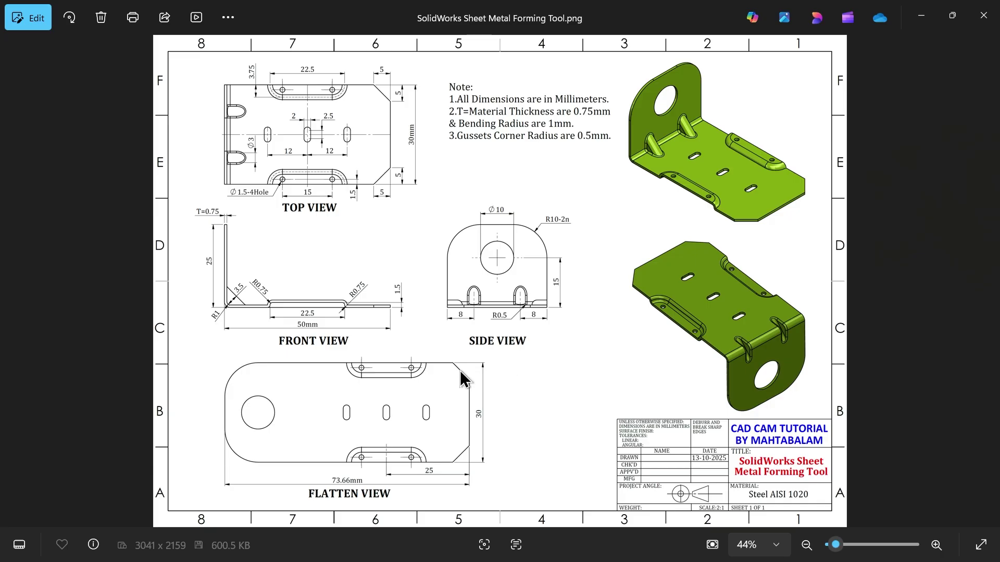
scroll(711, 347, up, 3)
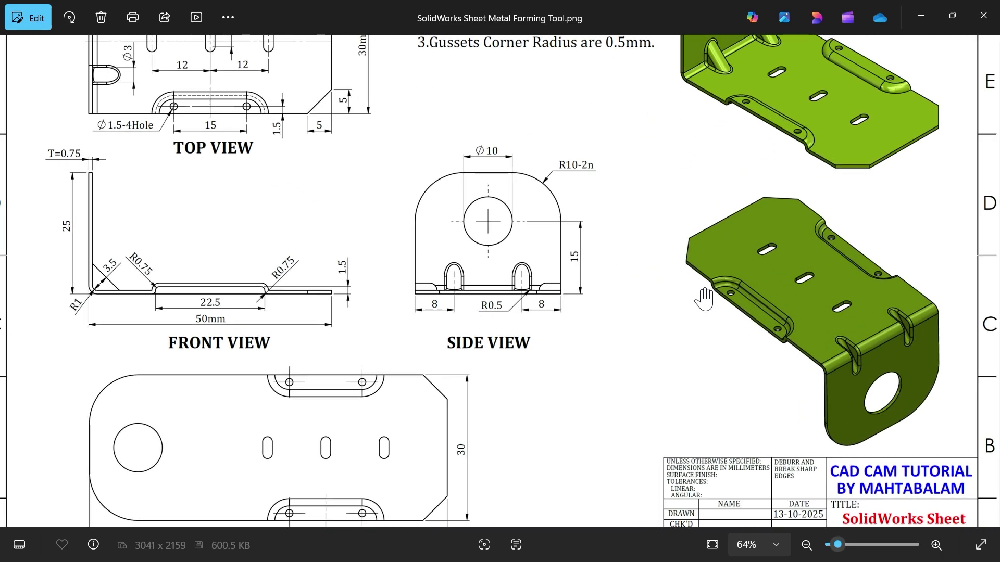
drag(681, 180, 658, 327)
scroll(727, 273, up, 2)
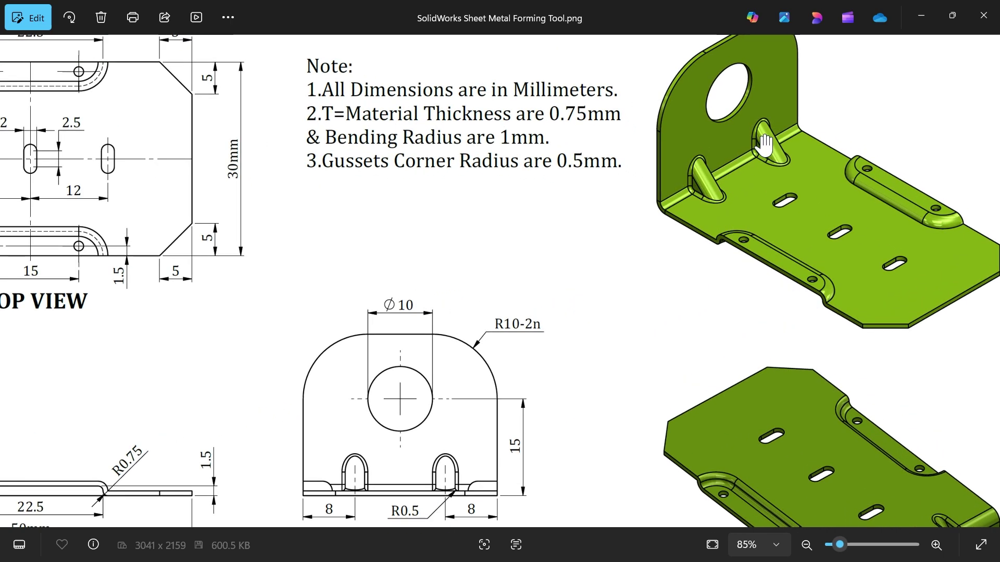
scroll(732, 161, down, 4)
scroll(728, 161, down, 1)
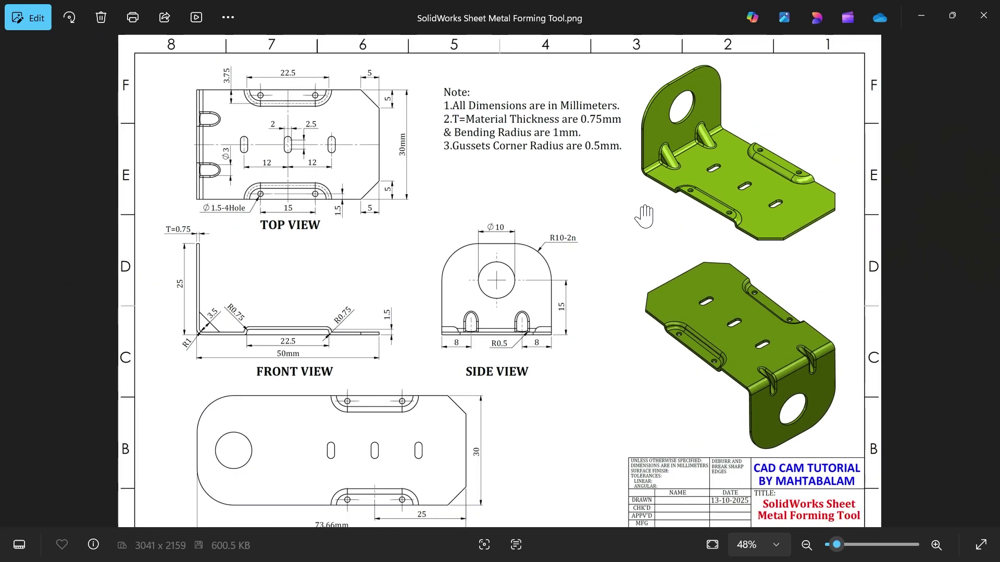
scroll(477, 123, up, 4)
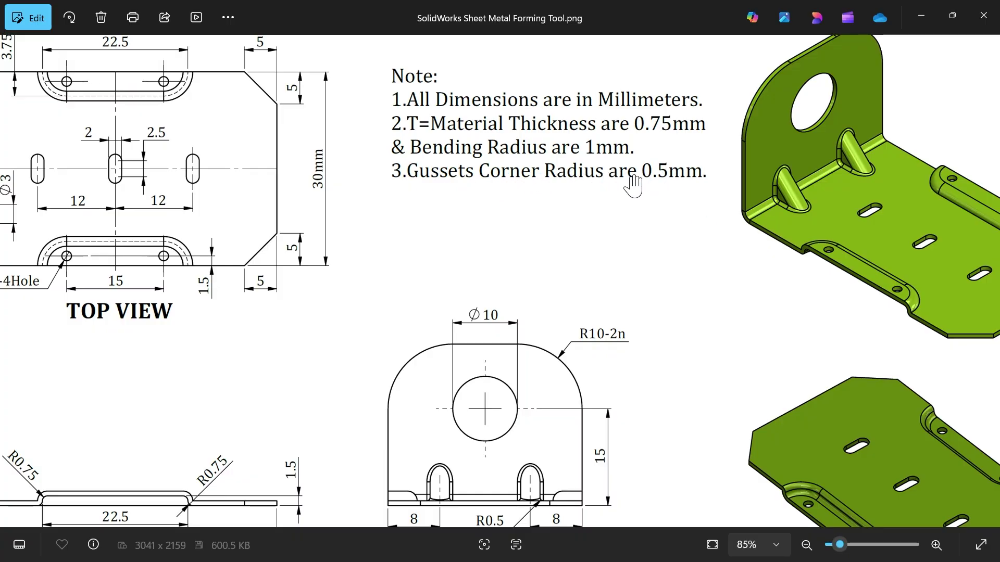
scroll(424, 214, down, 4)
scroll(297, 234, up, 1)
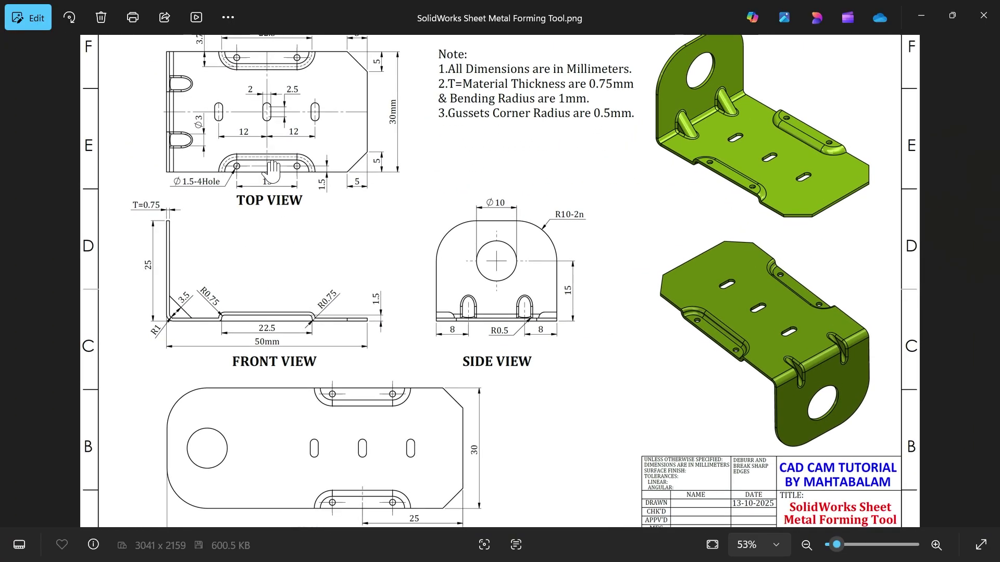
Examine the dimensions in the drawing's top, front, side and flattened views, and return to SOLIDWORKS
drag(372, 357, 372, 298)
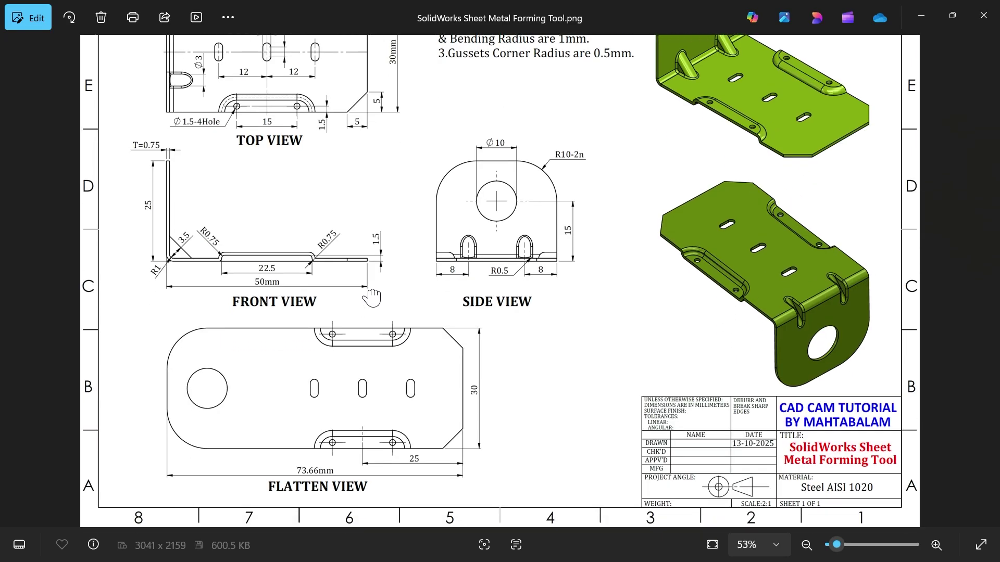
mouse_move(300, 196)
mouse_down()
mouse_move(302, 276)
mouse_move(316, 174)
mouse_move(324, 395)
mouse_up()
scroll(390, 432, up, 2)
mouse_move(312, 301)
mouse_down()
mouse_move(346, 319)
mouse_move(334, 250)
mouse_up()
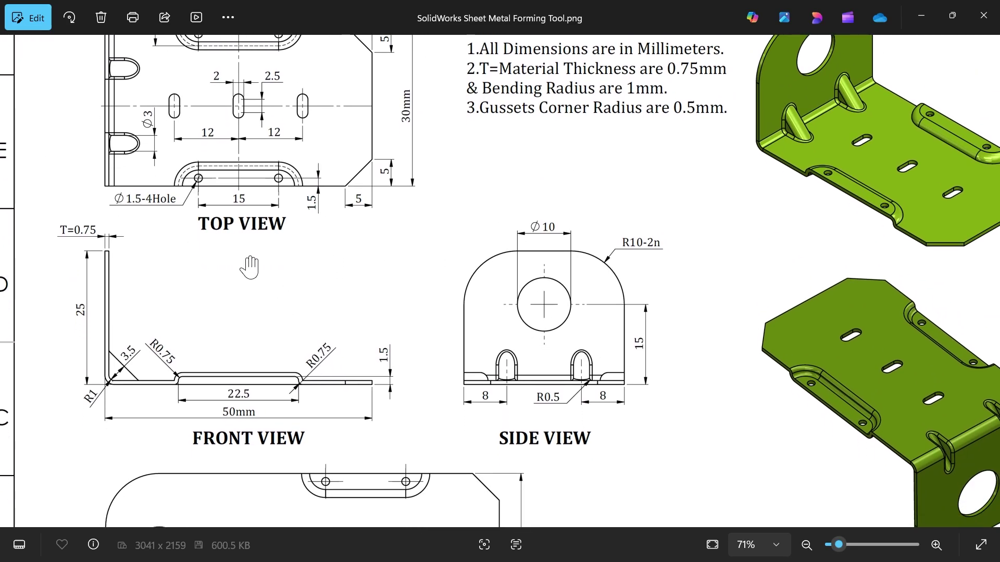
scroll(364, 234, up, 1)
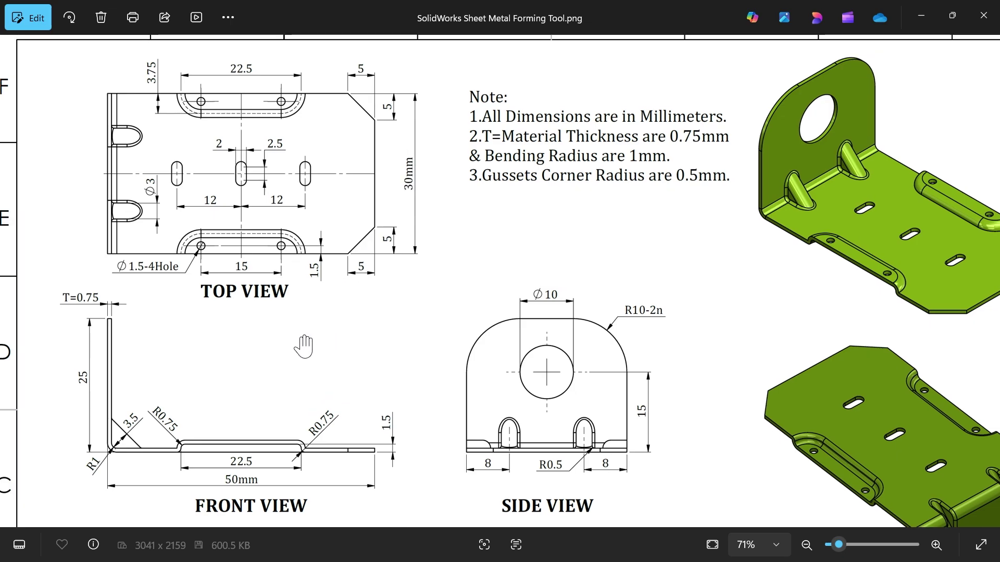
drag(304, 346, 318, 275)
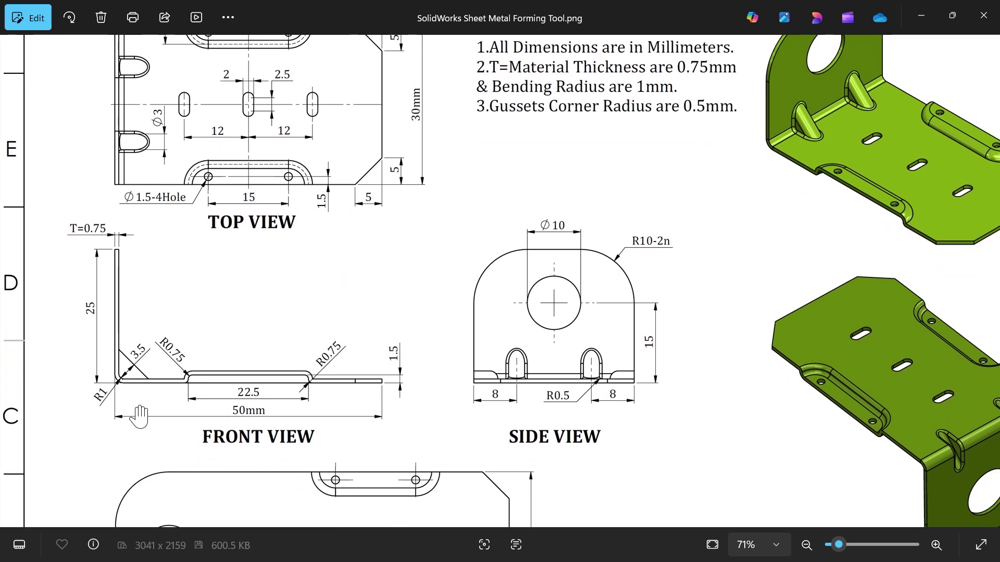
scroll(115, 310, up, 2)
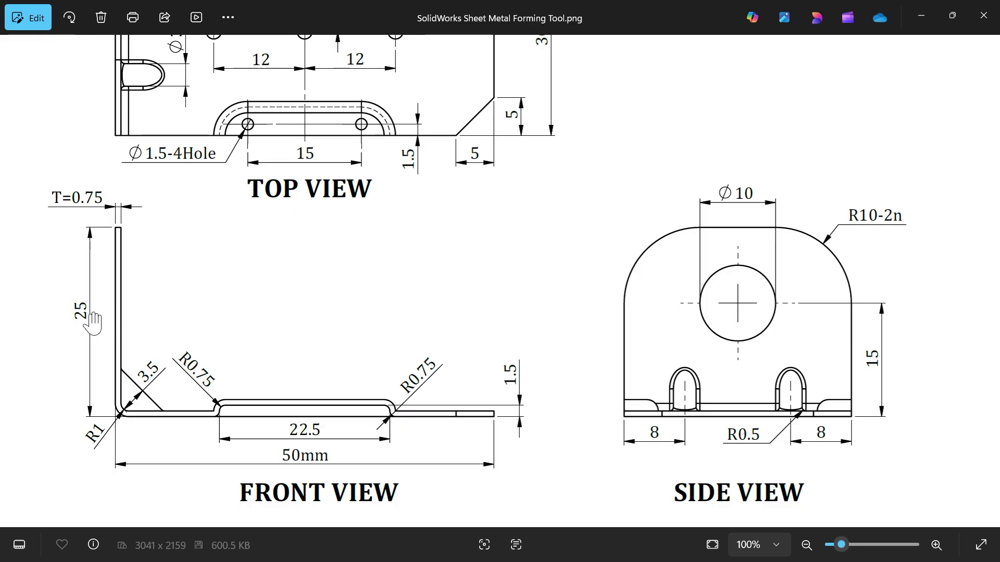
scroll(97, 440, up, 3)
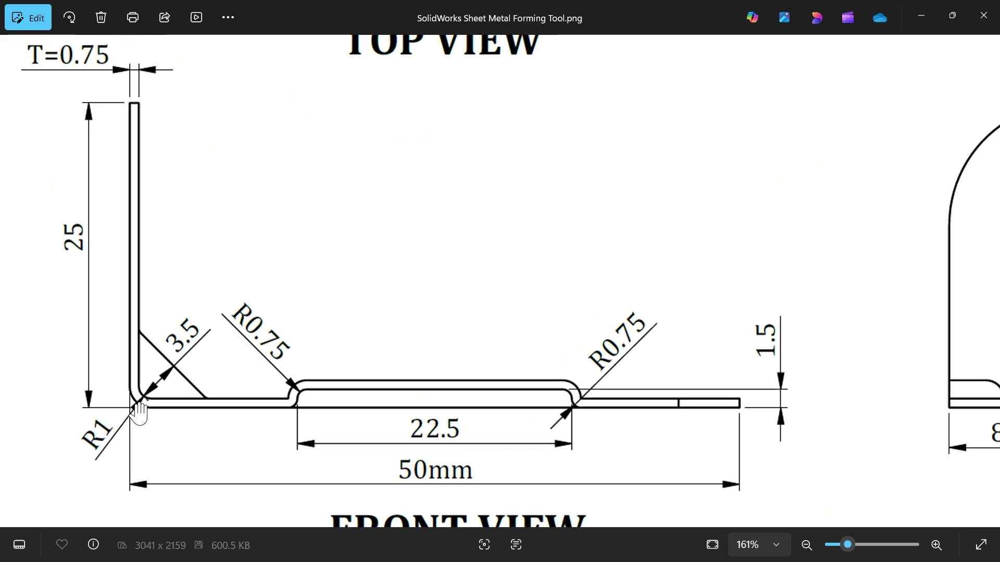
scroll(208, 313, down, 4)
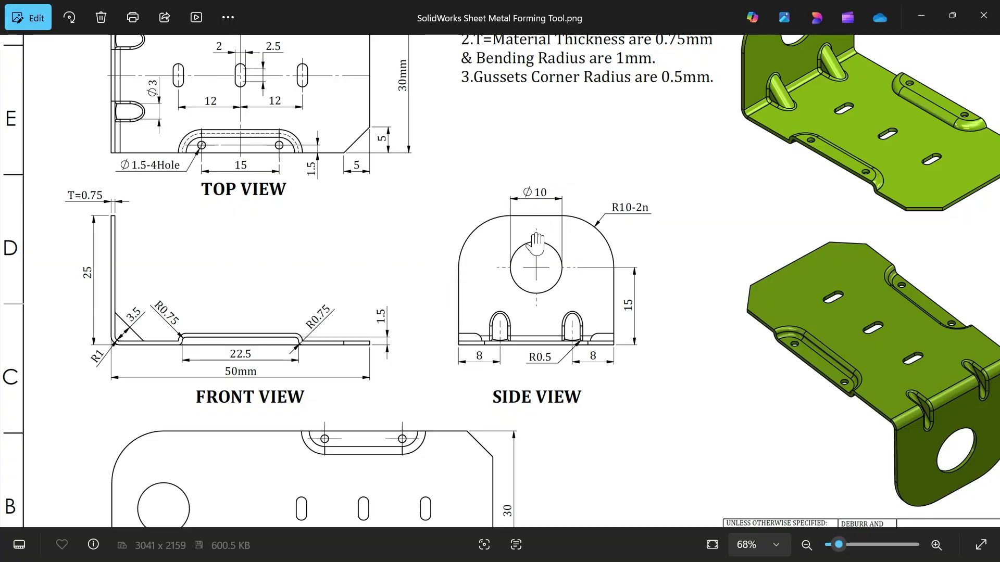
scroll(625, 228, up, 1)
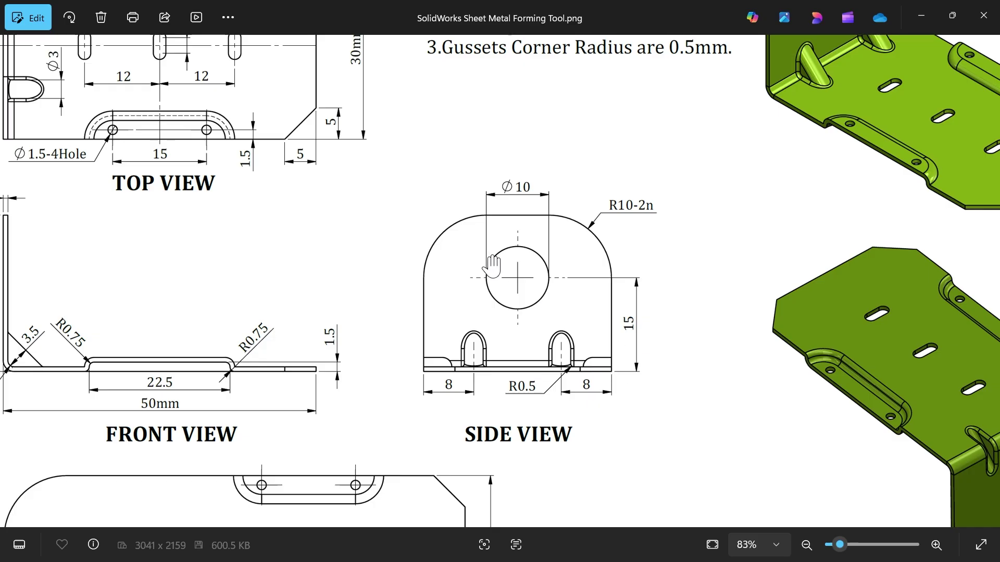
scroll(373, 217, up, 3)
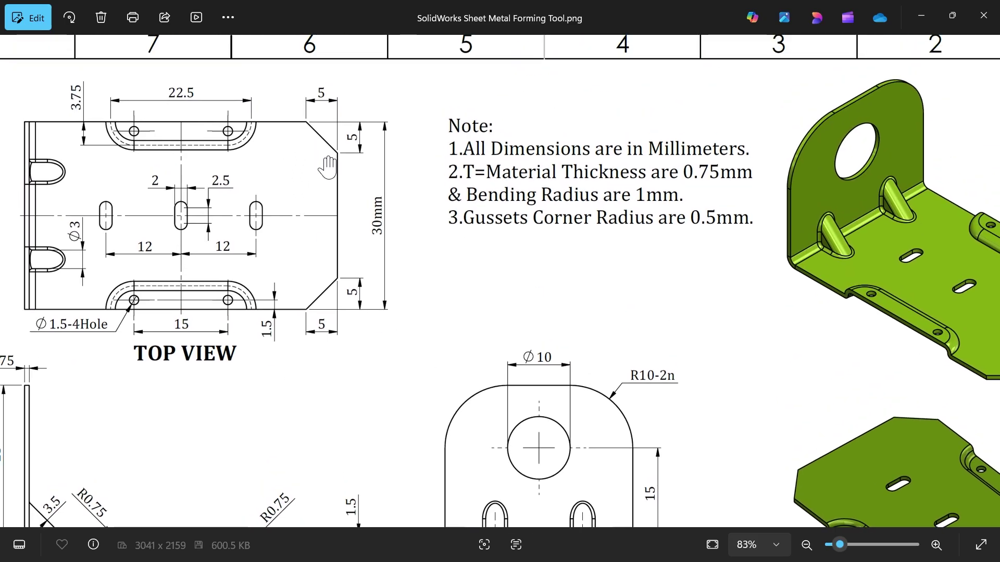
ctrl+scroll(313, 332, down, 3)
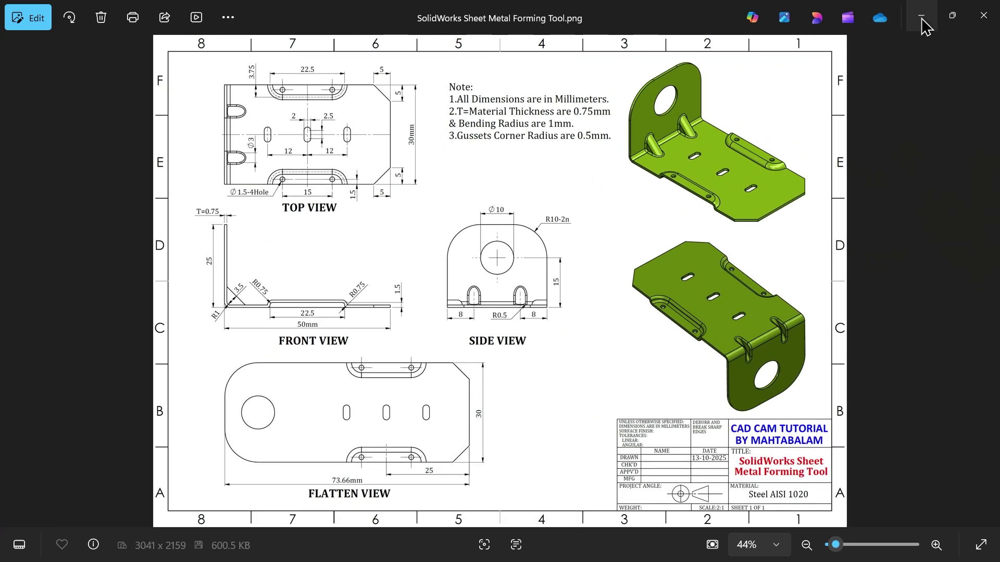
click(921, 20)
Sketch a center rectangle about 219 mm long on the Top Plane, centered on the origin
click(52, 268)
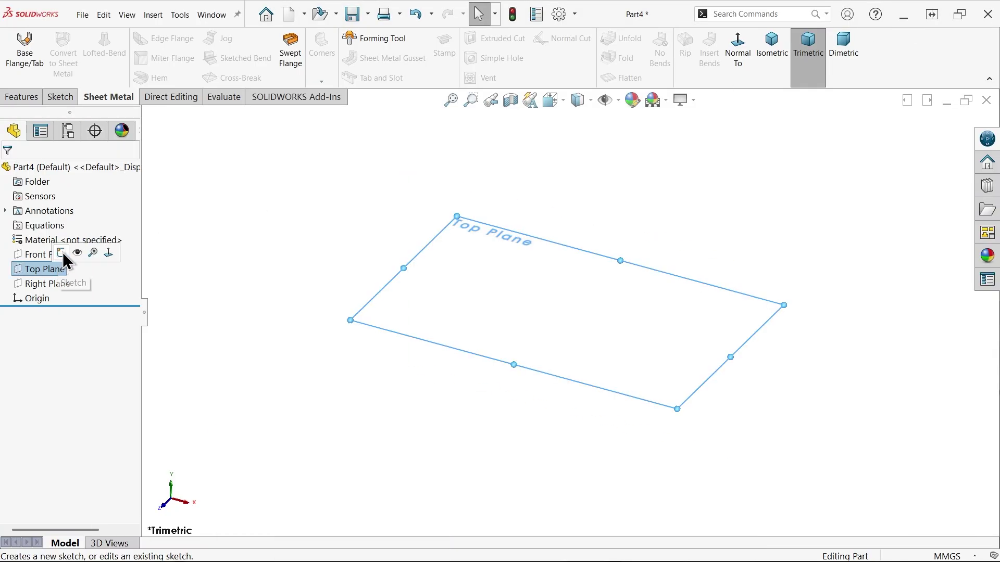
click(64, 252)
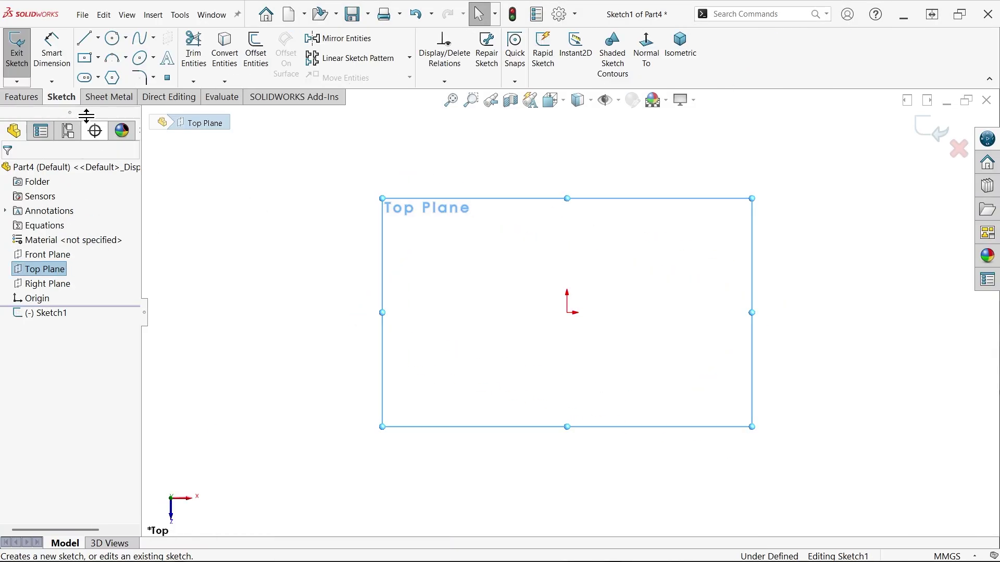
click(85, 58)
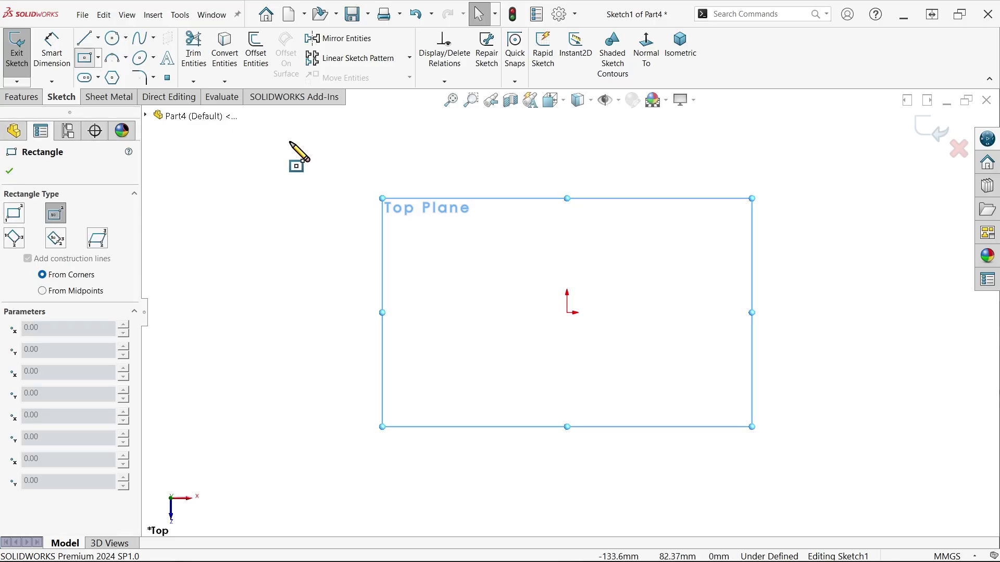
click(567, 312)
click(340, 214)
right_click(290, 156)
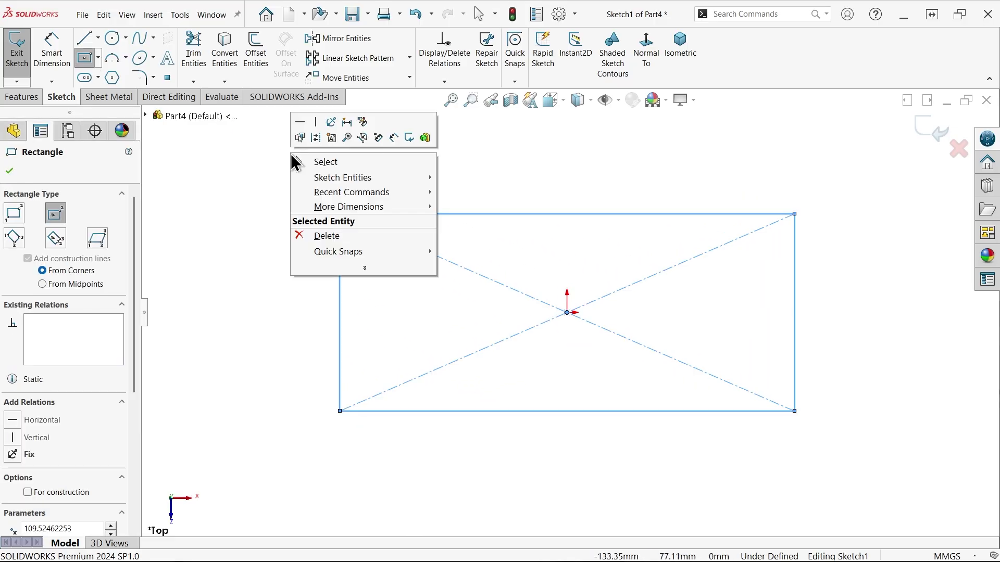
click(329, 164)
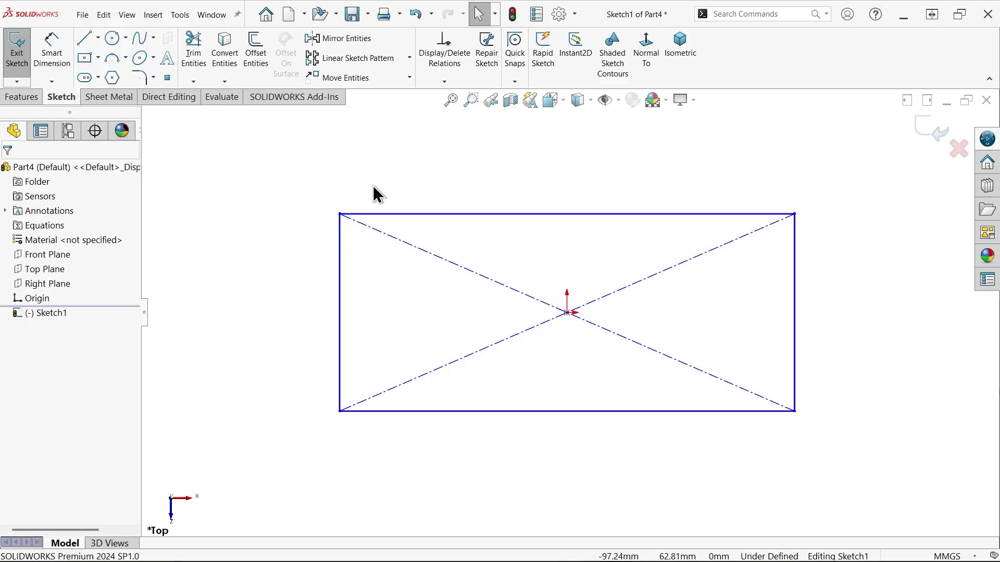
Dimension the rectangle to 50 mm long and 30 mm wide
click(56, 65)
click(577, 416)
click(576, 444)
text(50)
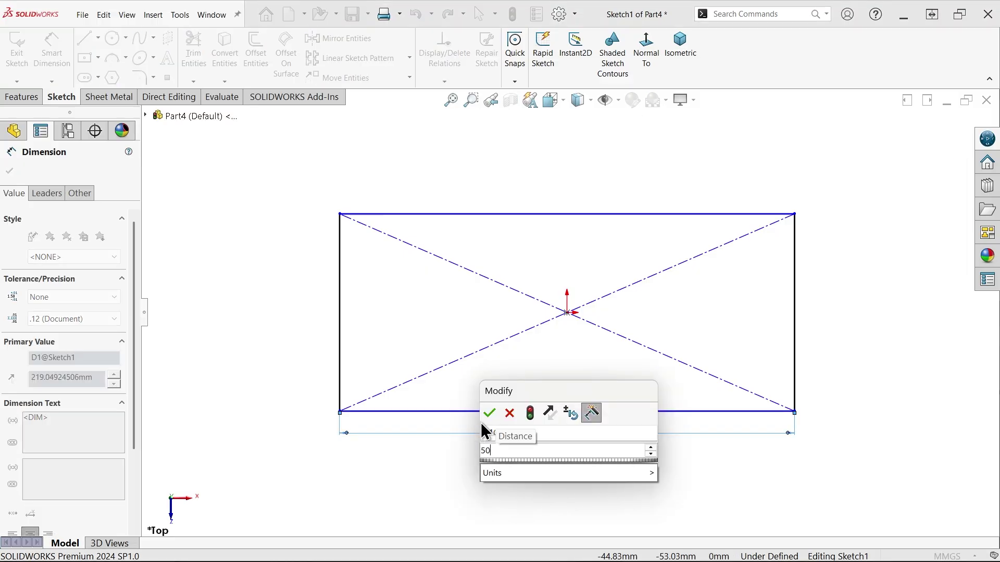
click(490, 412)
click(340, 350)
click(302, 339)
text(30)
click(222, 311)
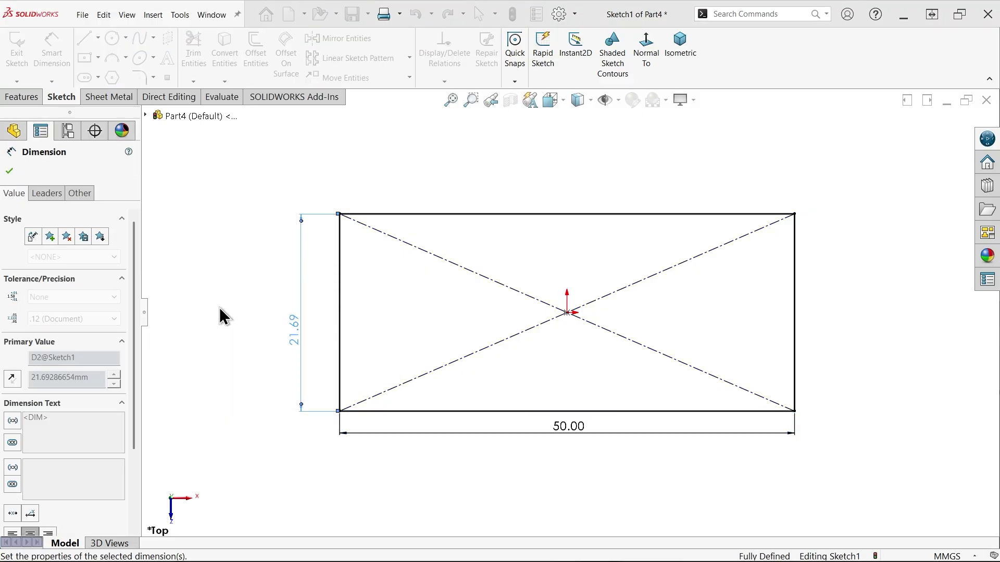
Create a base flange from the rectangle with 0.75 mm thickness and a K-factor of 0.5
click(109, 97)
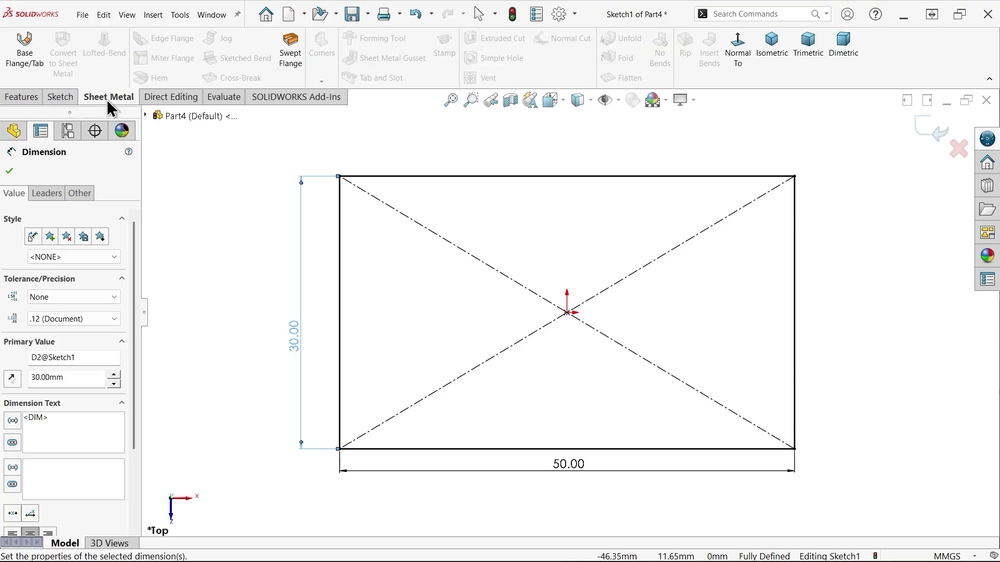
click(28, 45)
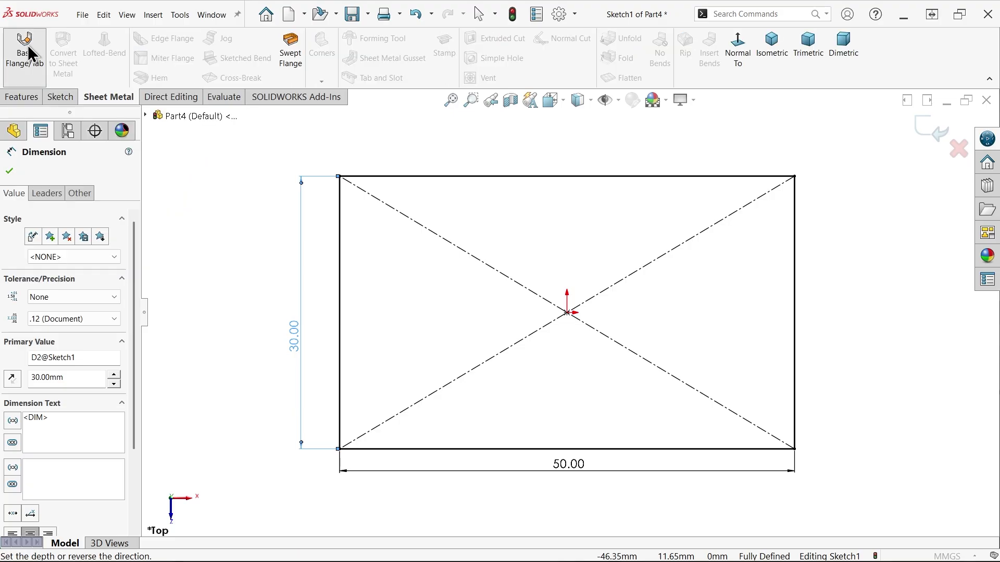
scroll(598, 345, down, 3)
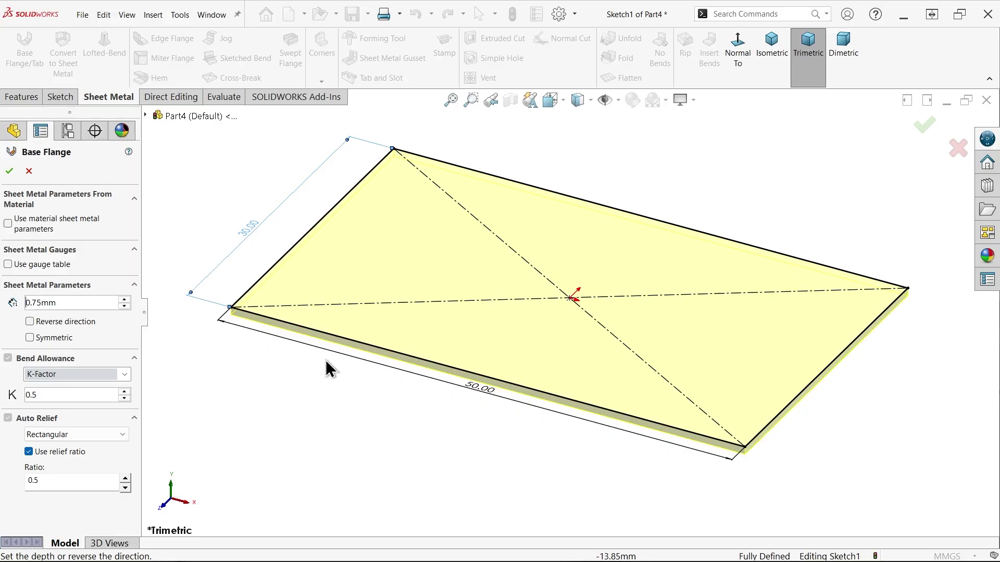
drag(63, 302, 29, 302)
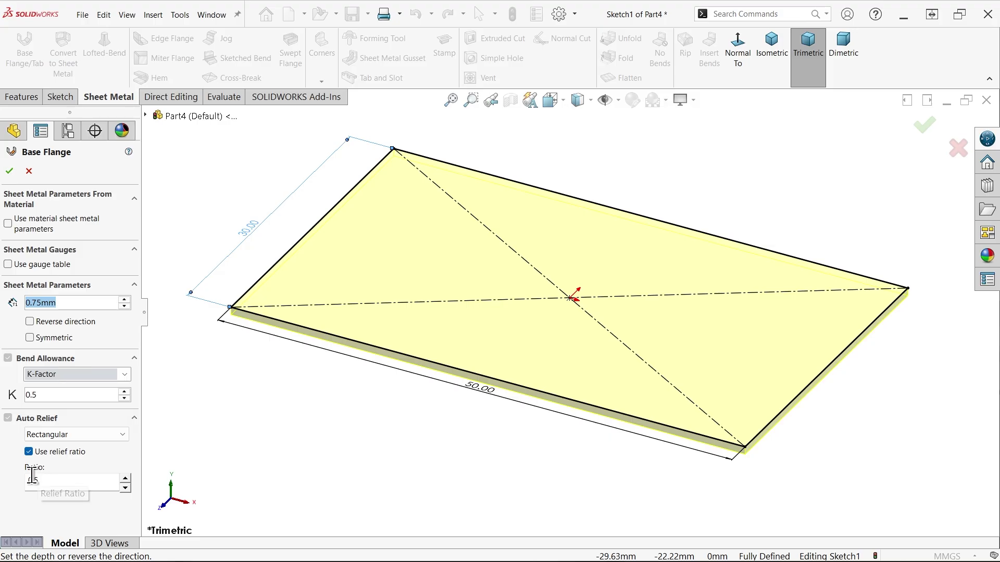
click(12, 174)
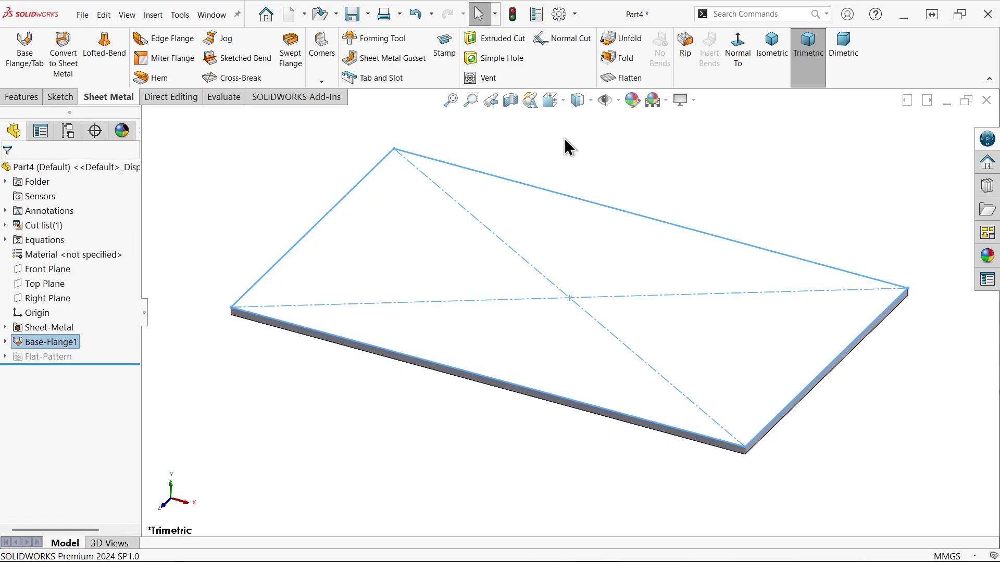
Toggle the RealView Graphics display and clear the selection of the base flange
click(694, 101)
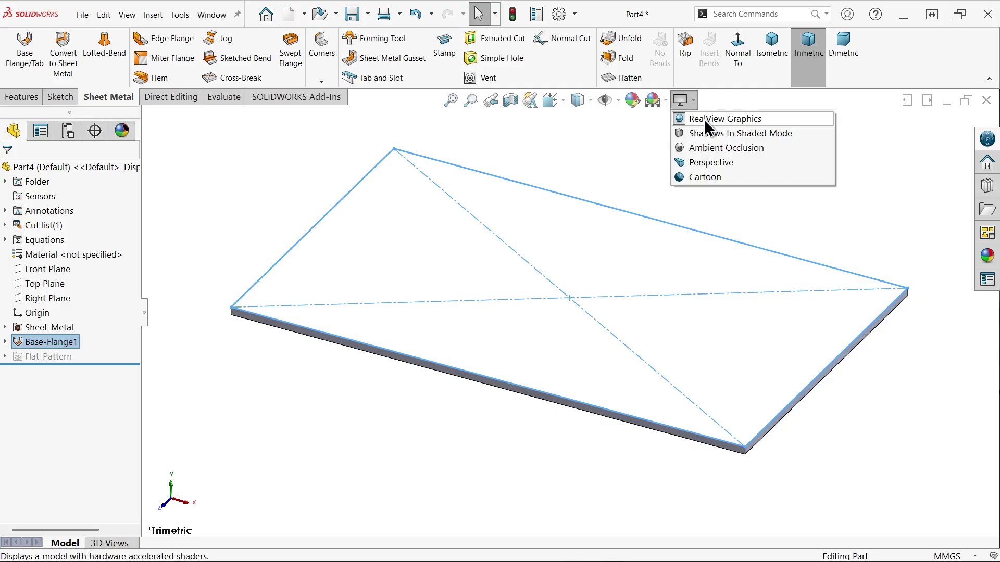
click(704, 120)
click(685, 148)
Change the part's appearance color to RGB 133, 182, 0
click(632, 100)
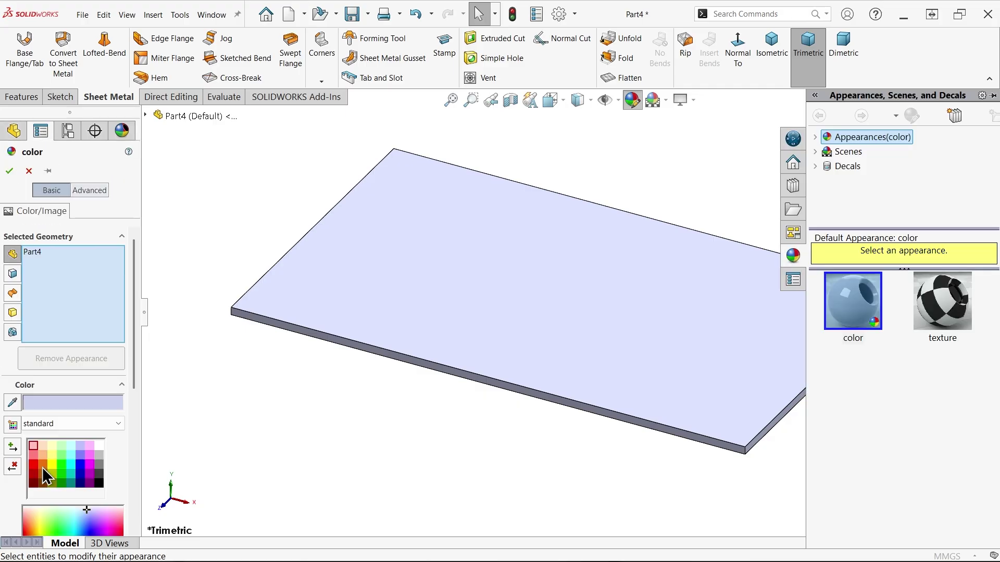
drag(133, 368, 129, 435)
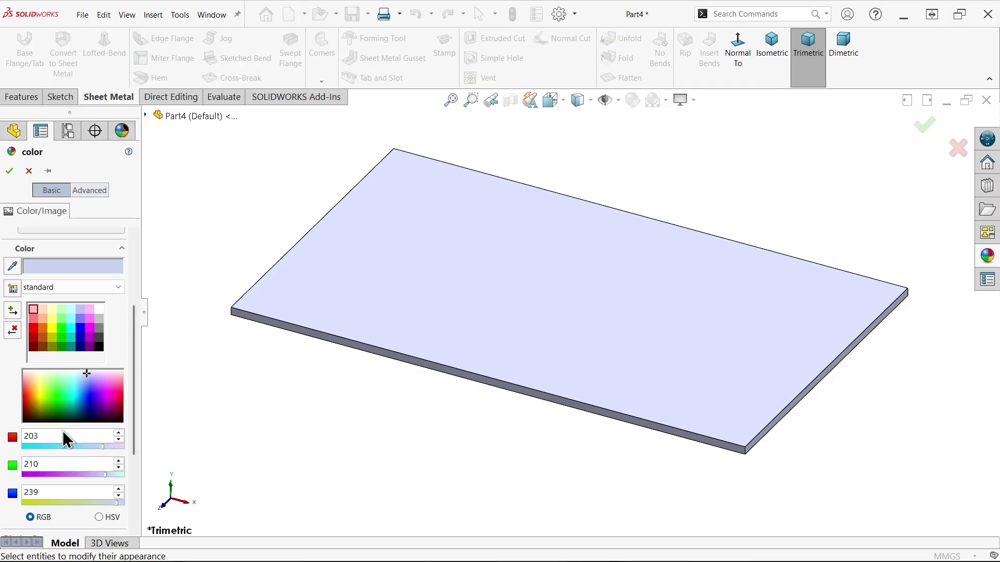
drag(49, 437, 15, 426)
text(133)
key(Tab)
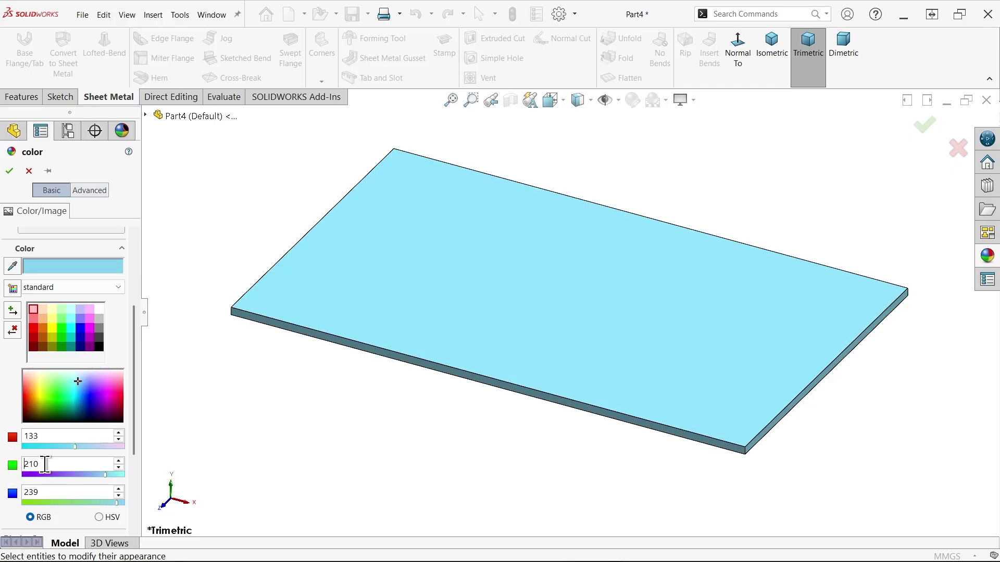
drag(45, 464, 13, 460)
text(182)
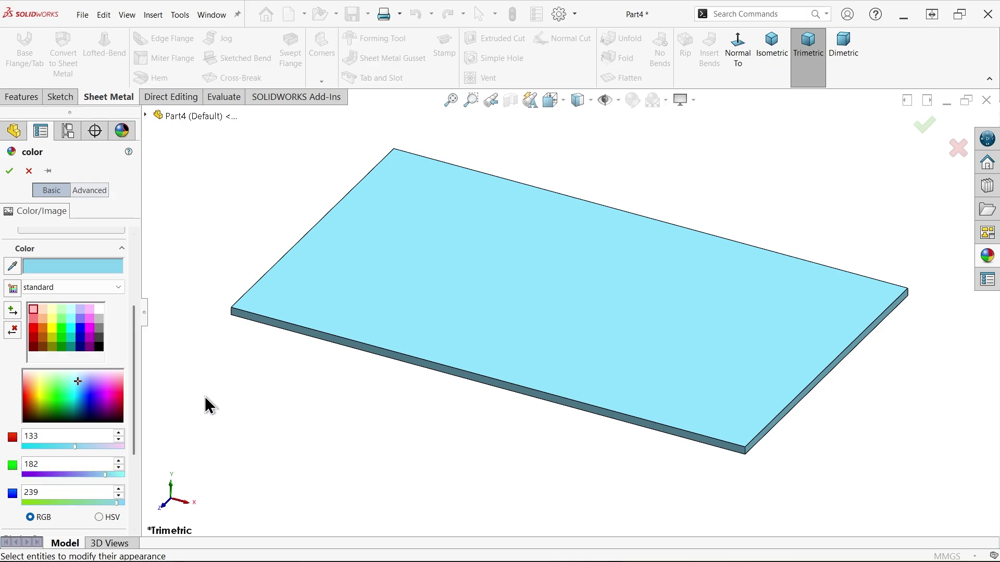
key(Tab)
text(0)
key(Tab)
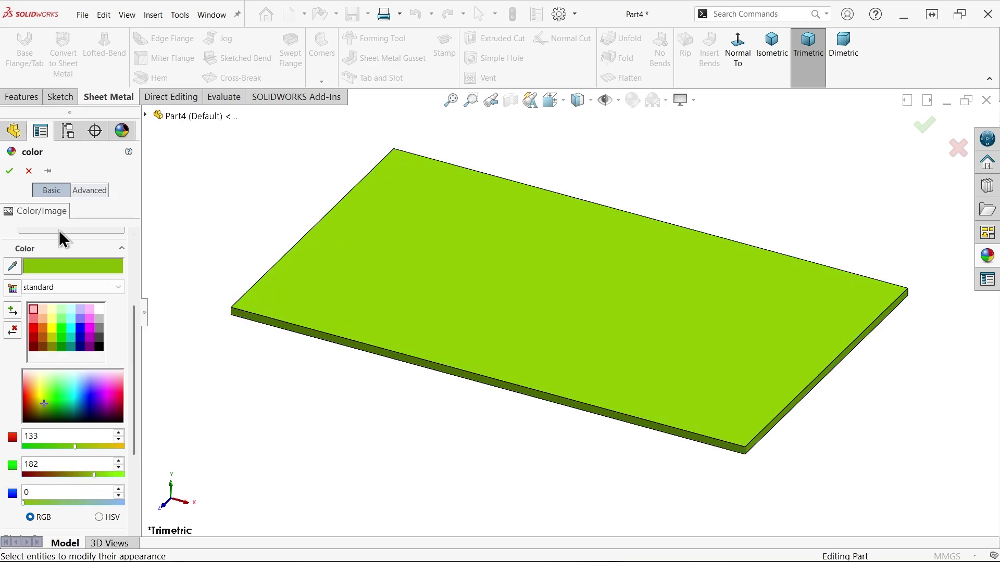
click(10, 173)
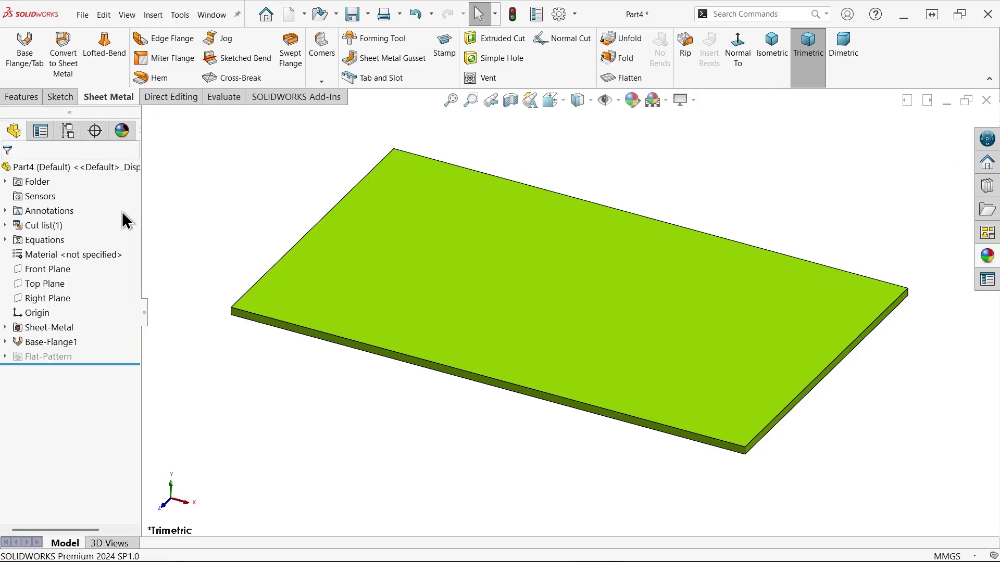
Start an edge flange on the plate's short 30 mm edge, overriding the default bend radius with 1 mm
click(175, 41)
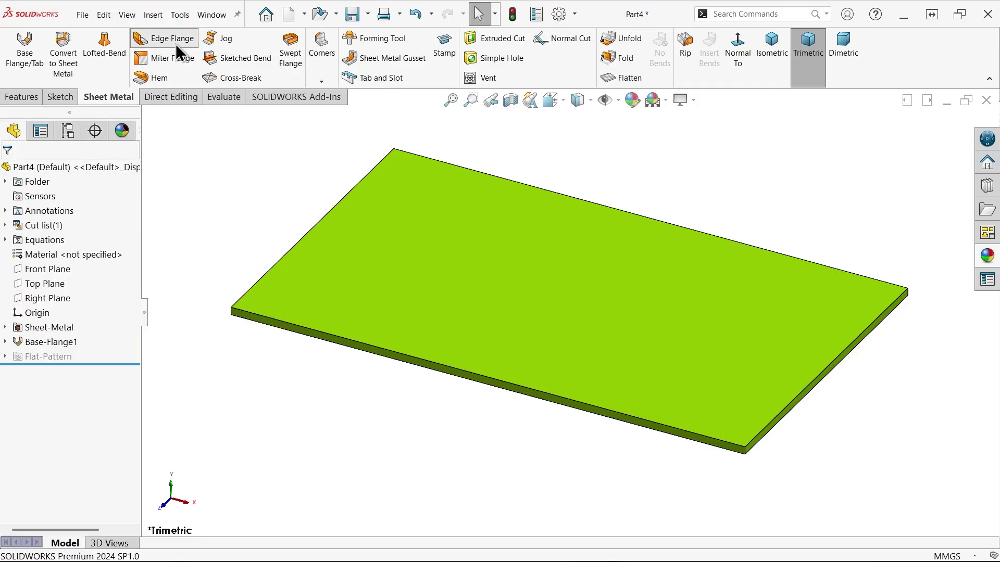
click(291, 254)
scroll(291, 187, up, 5)
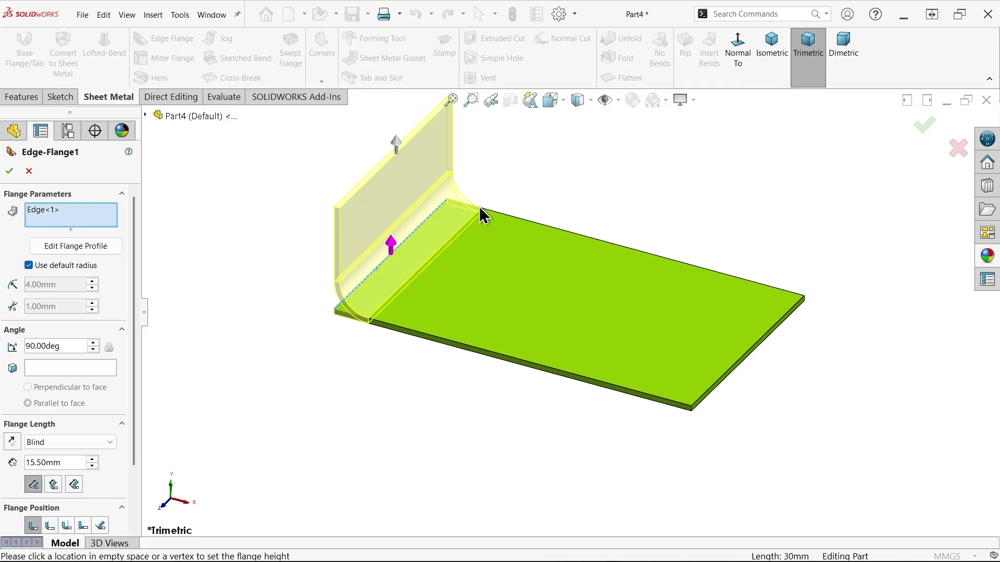
scroll(580, 208, down, 2)
scroll(361, 367, down, 2)
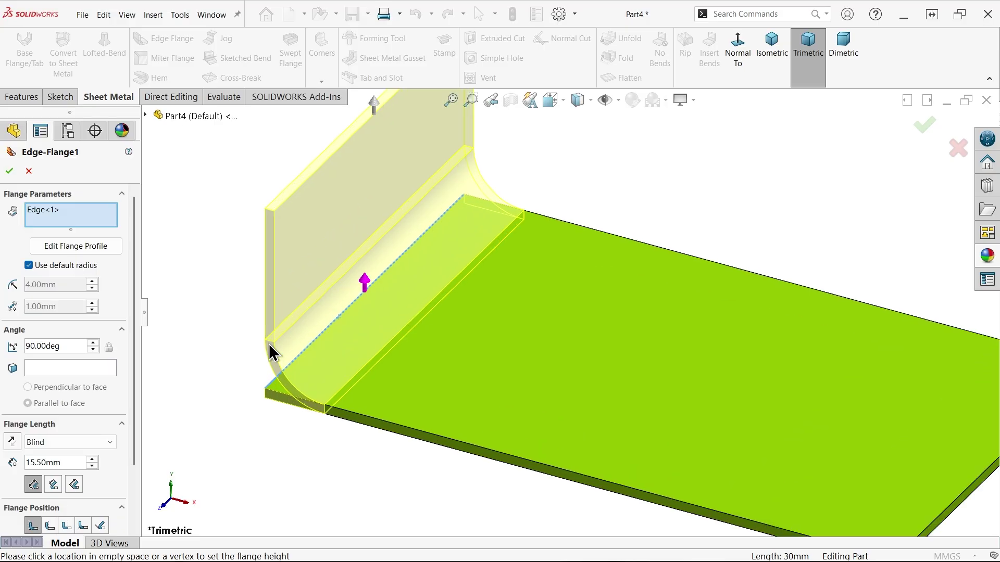
click(29, 266)
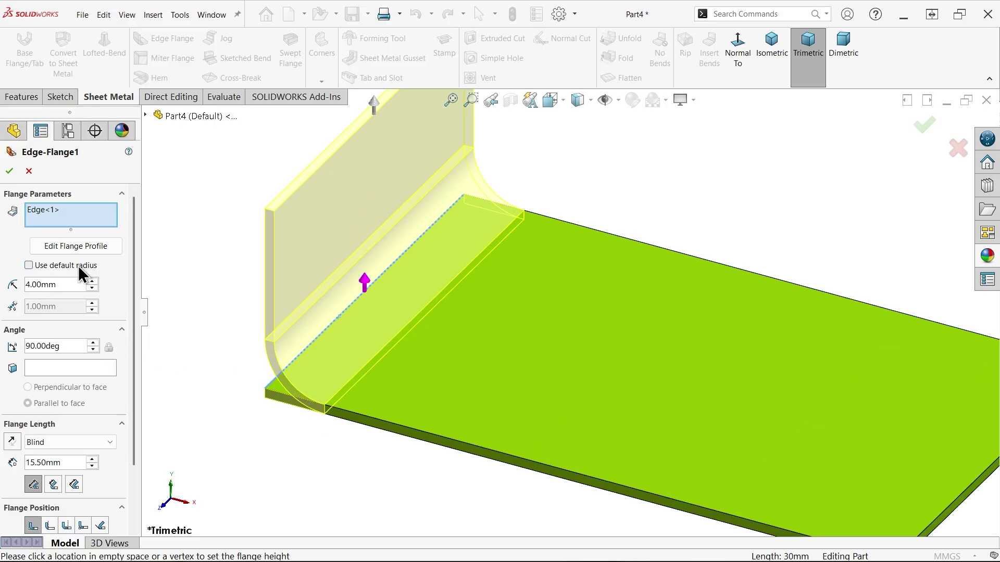
drag(65, 285, 18, 283)
text(1)
key(Return)
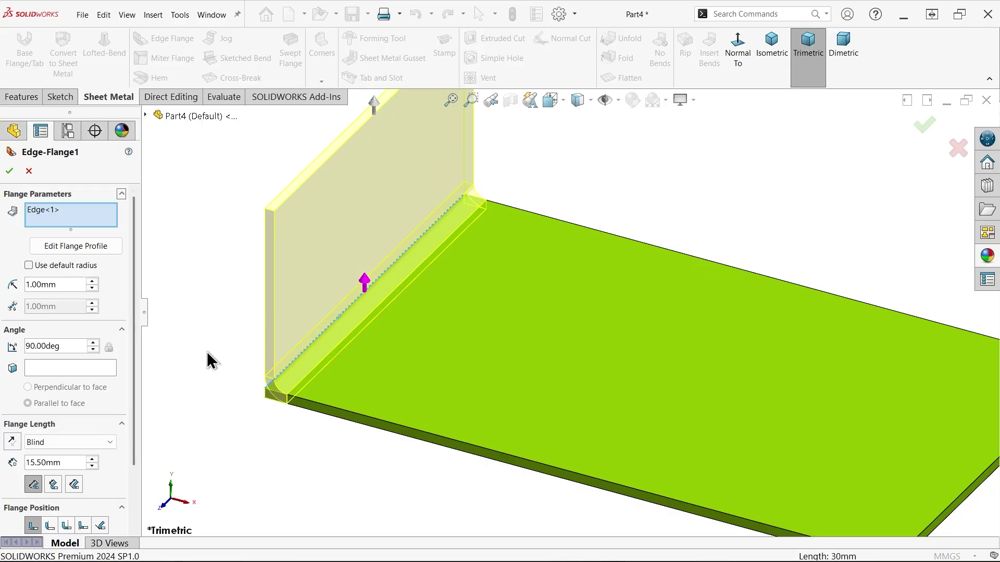
Set the edge flange's length to 25 mm, check its profile from the front, and create the flange
click(550, 99)
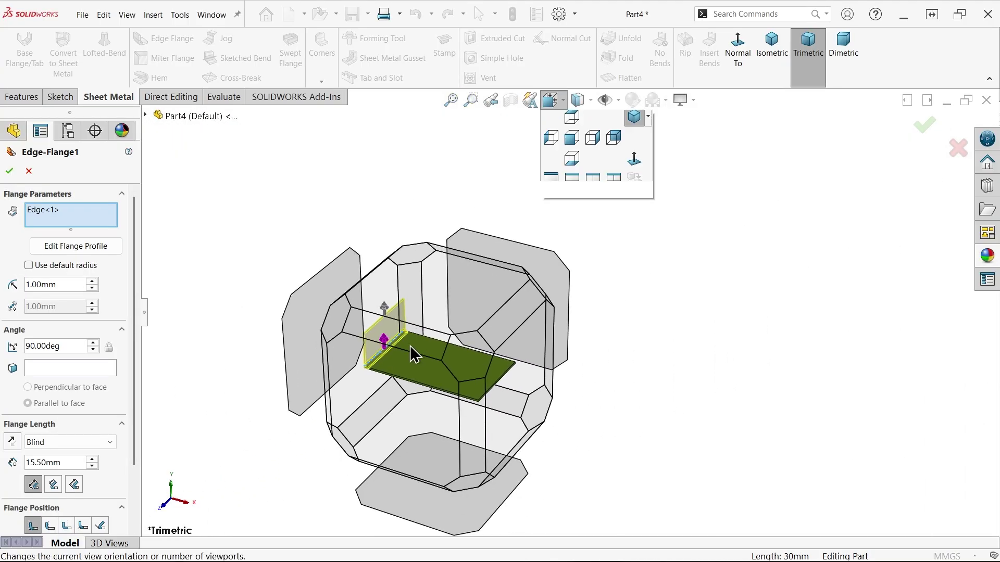
scroll(500, 371, down, 5)
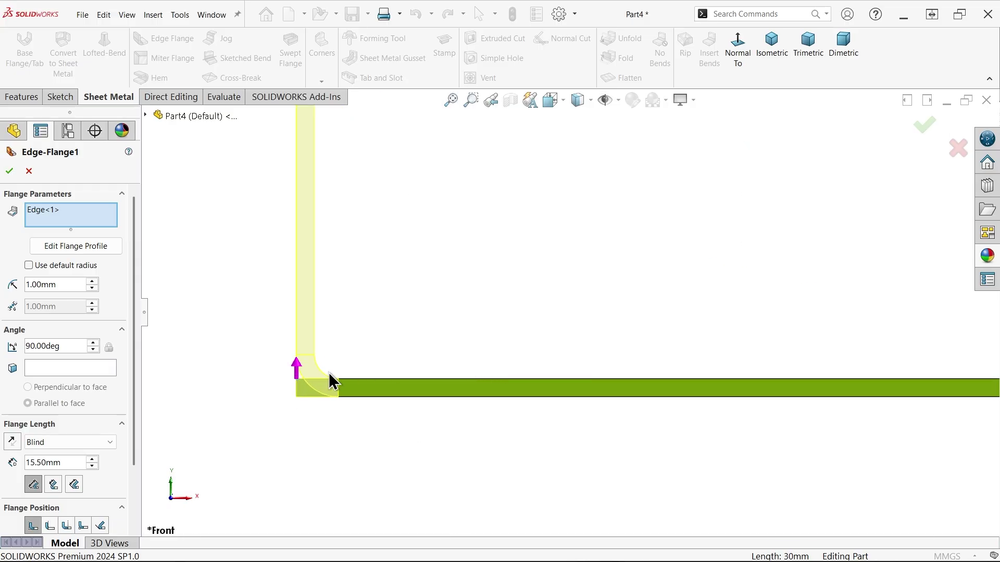
scroll(133, 369, down, 3)
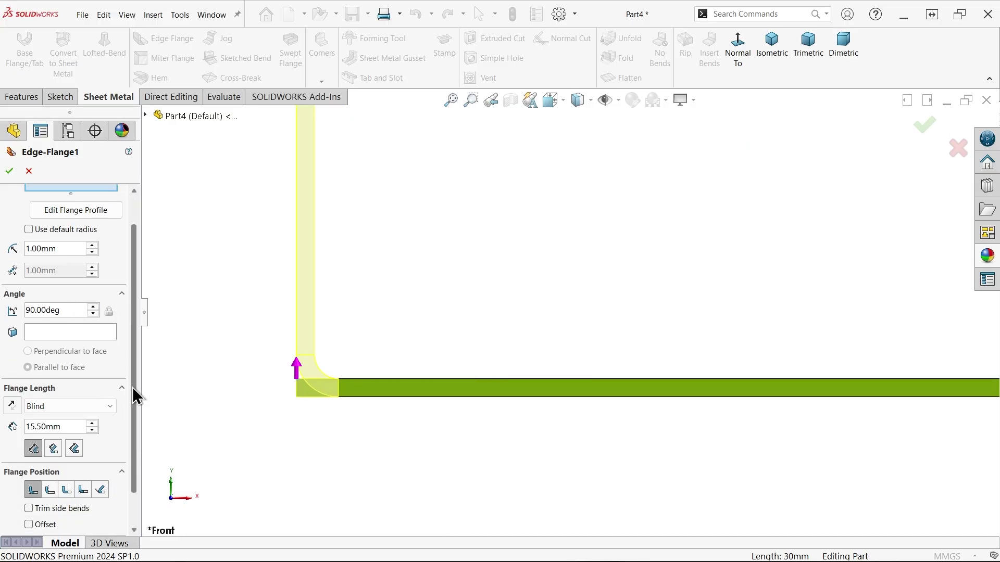
click(61, 368)
click(62, 376)
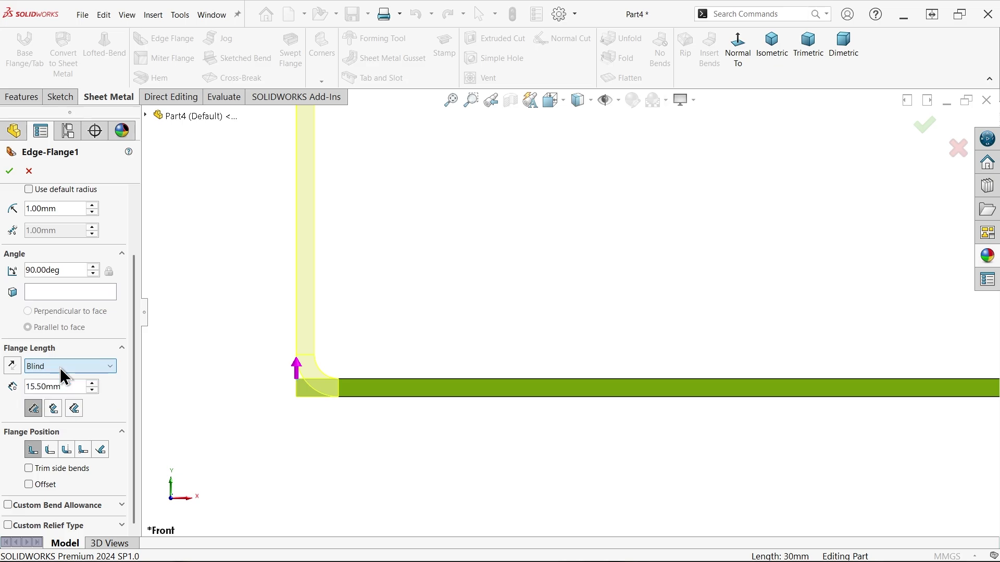
drag(73, 387, 20, 386)
text(25)
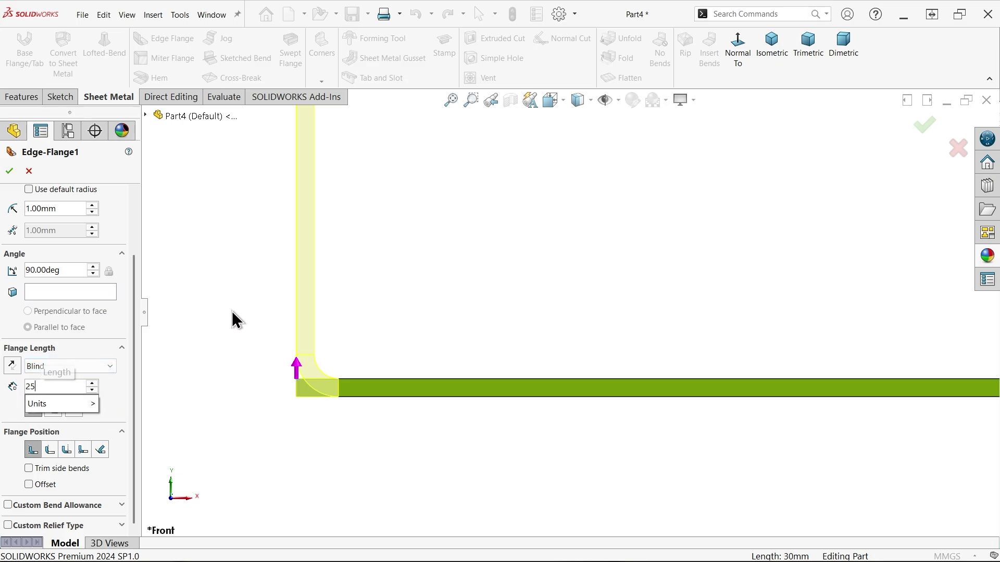
key(Return)
scroll(604, 215, down, 3)
scroll(404, 283, up, 2)
scroll(471, 426, down, 4)
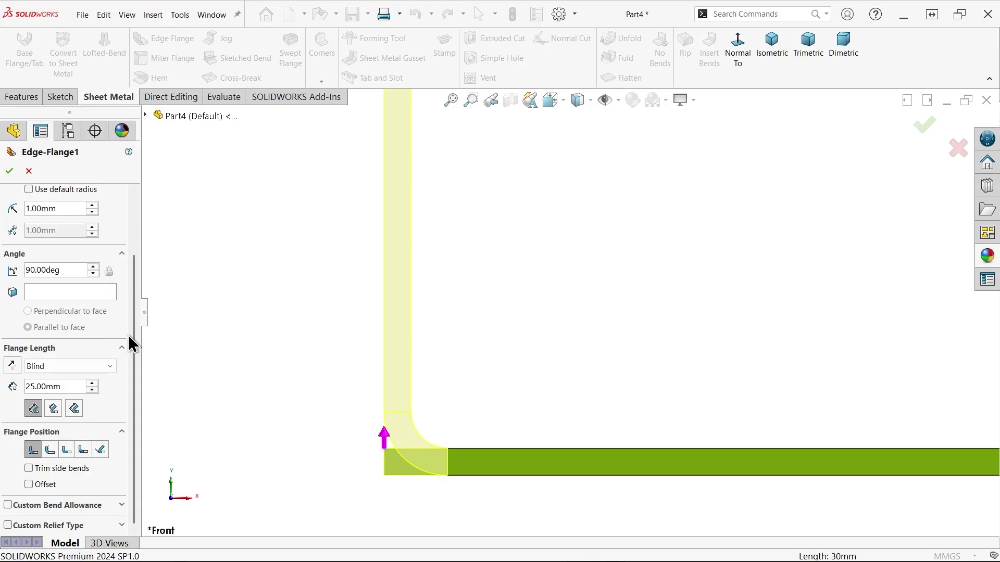
drag(135, 335, 134, 276)
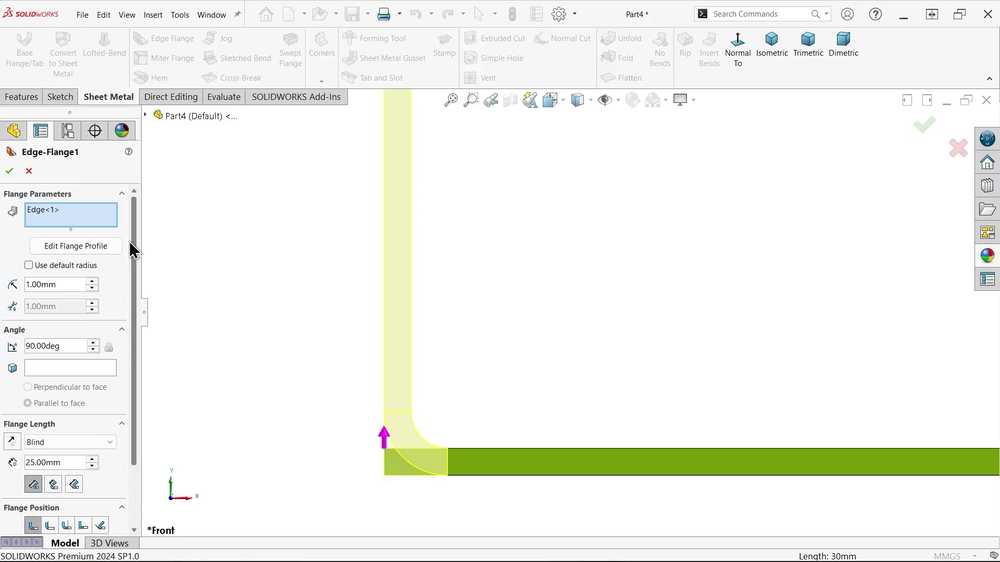
click(10, 171)
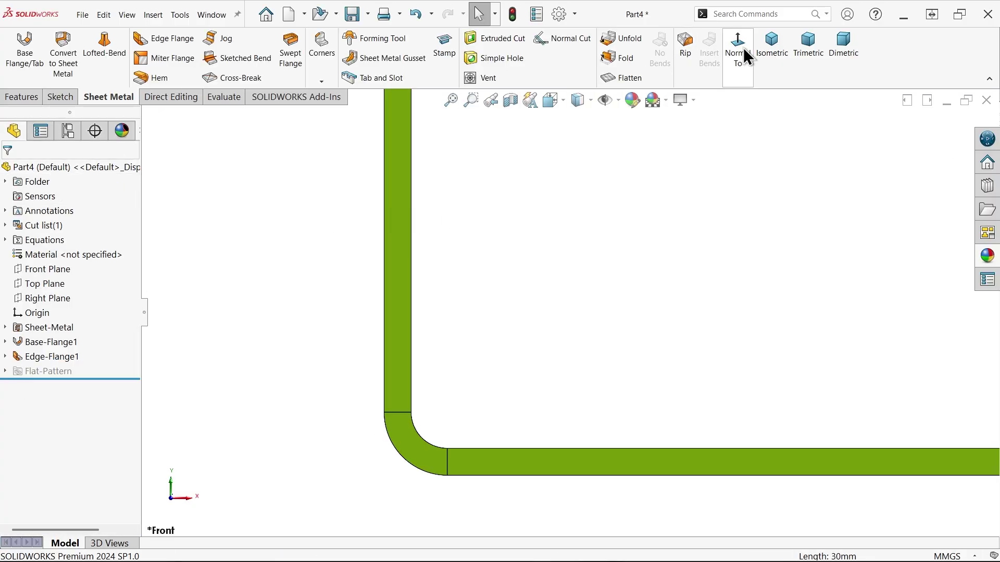
Sketch a circle about 11.4 mm in diameter on the inner face of the upright flange, centered above the origin
click(774, 52)
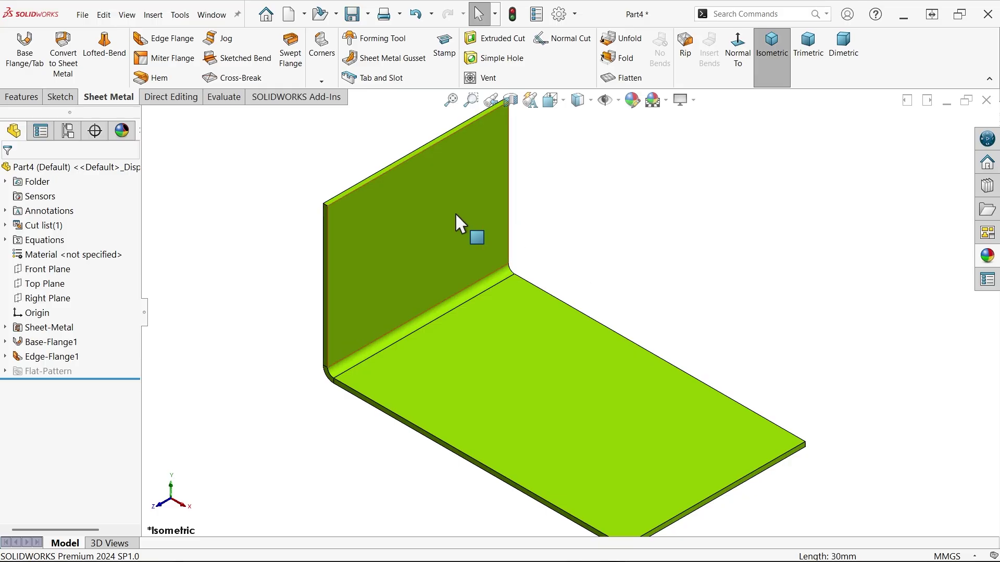
click(413, 213)
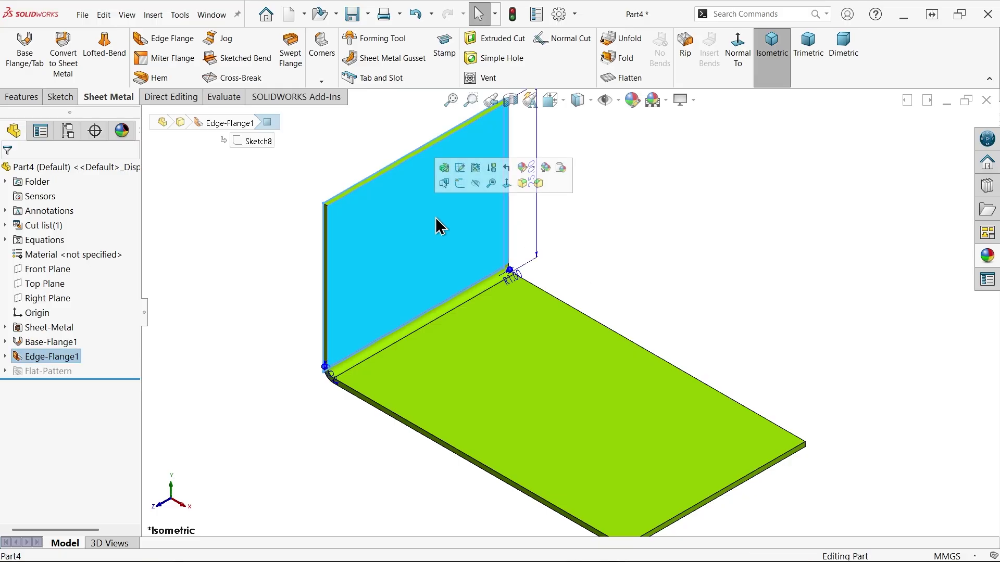
click(460, 183)
click(113, 39)
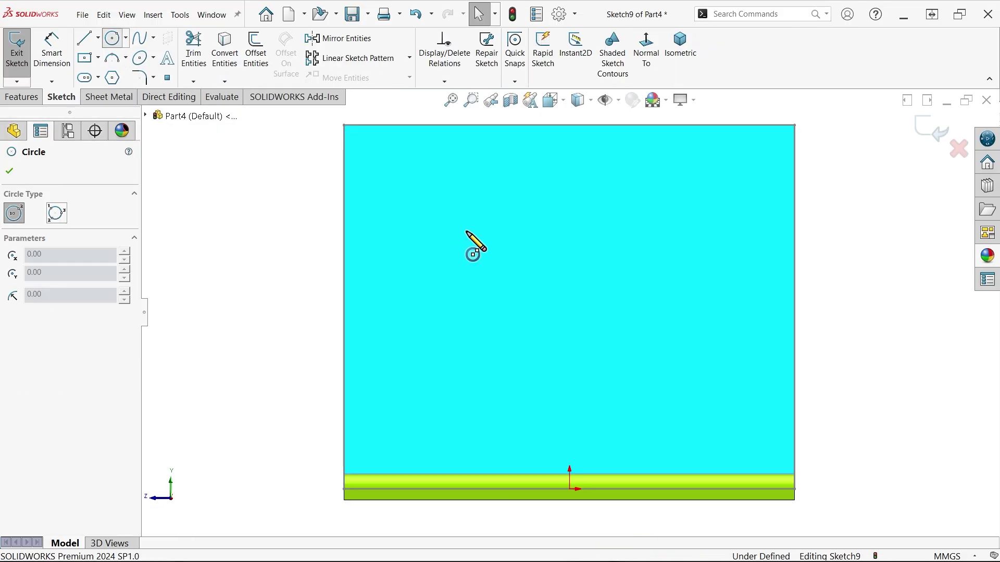
click(569, 276)
click(647, 238)
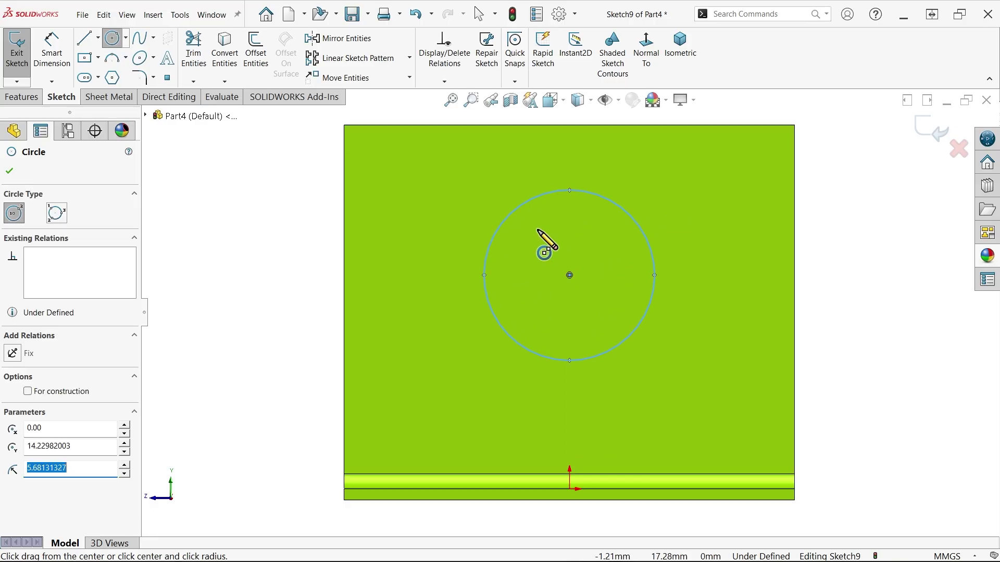
Dimension the circle's diameter to 10 mm
click(52, 52)
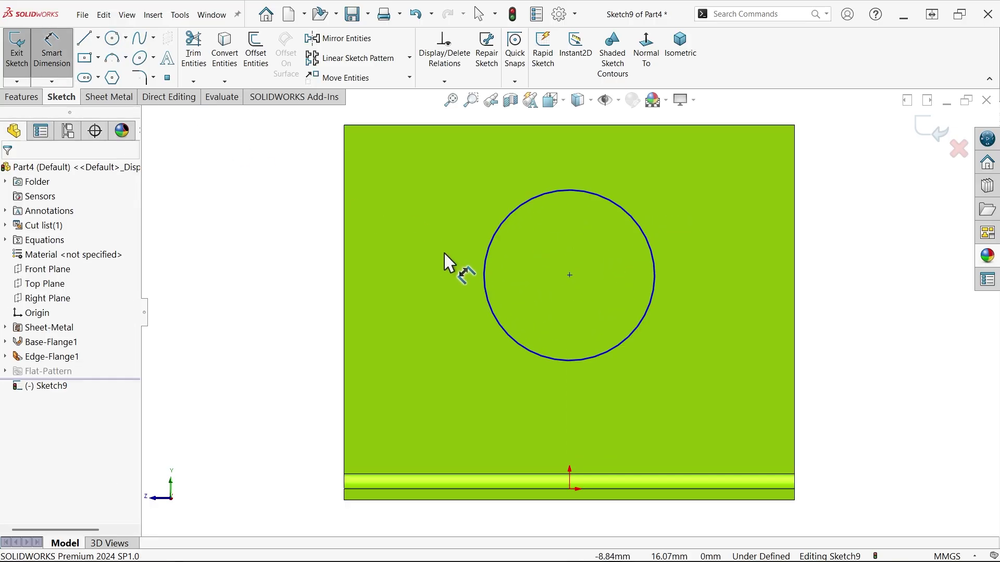
click(486, 290)
click(325, 286)
text(10)
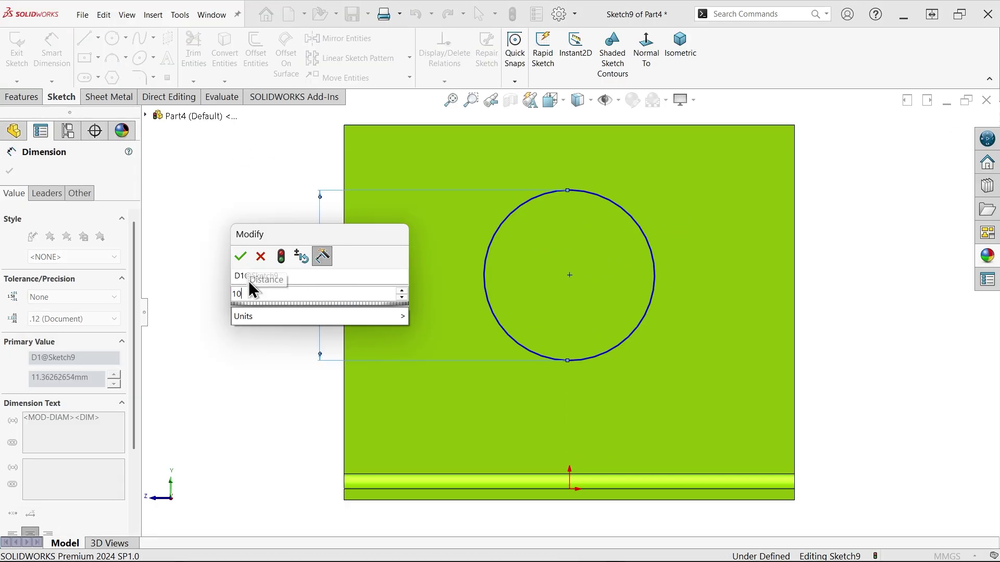
key(Return)
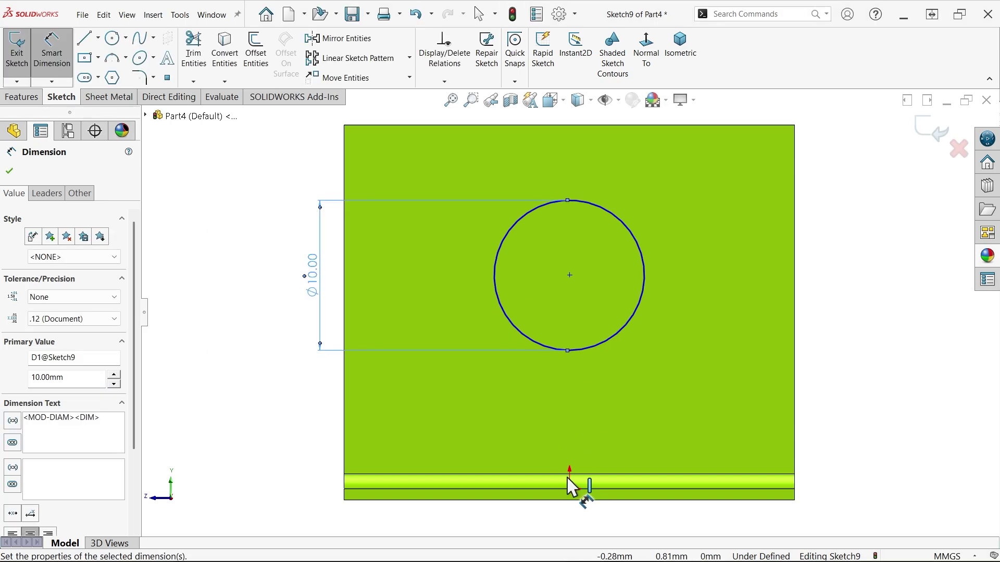
Dimension the circle's center 15 mm above the bottom edge of the bracket
key(z)
key(z)
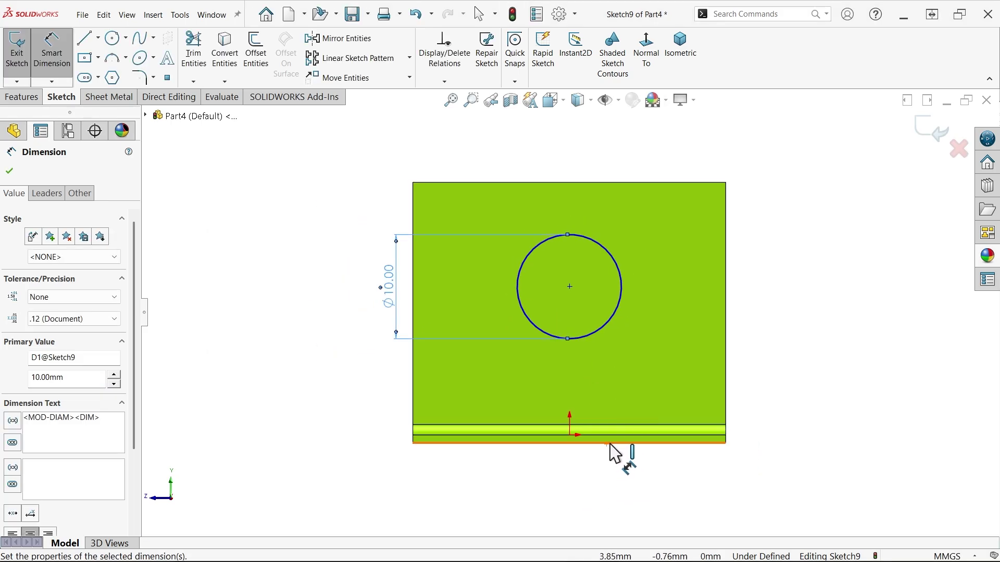
click(610, 444)
click(588, 338)
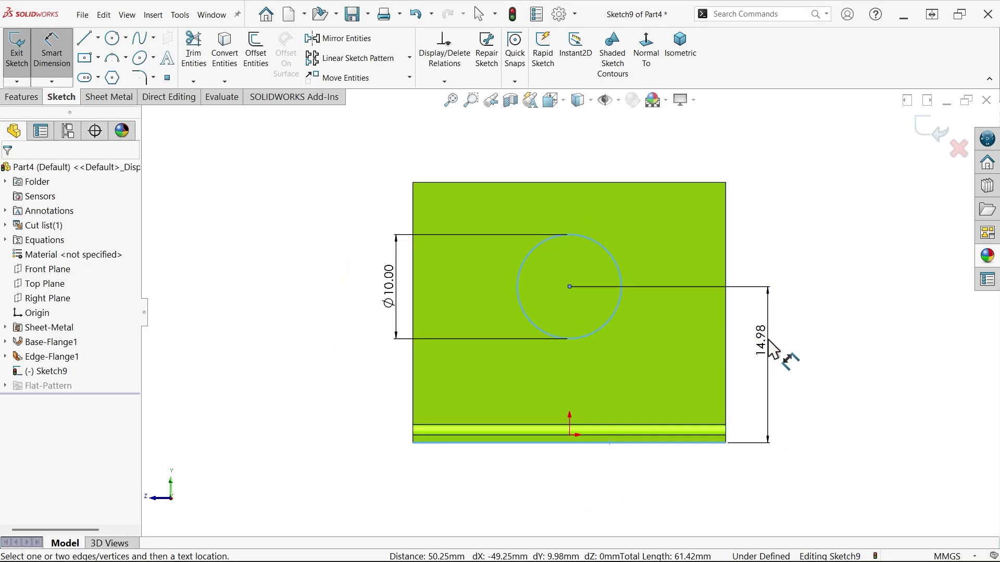
click(776, 350)
text(15)
key(Return)
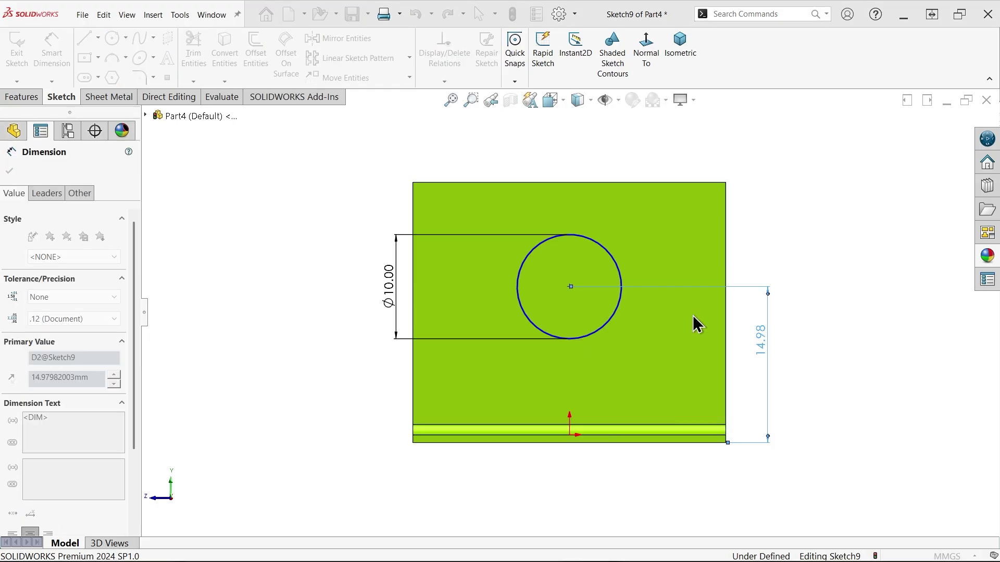
scroll(569, 346, down, 2)
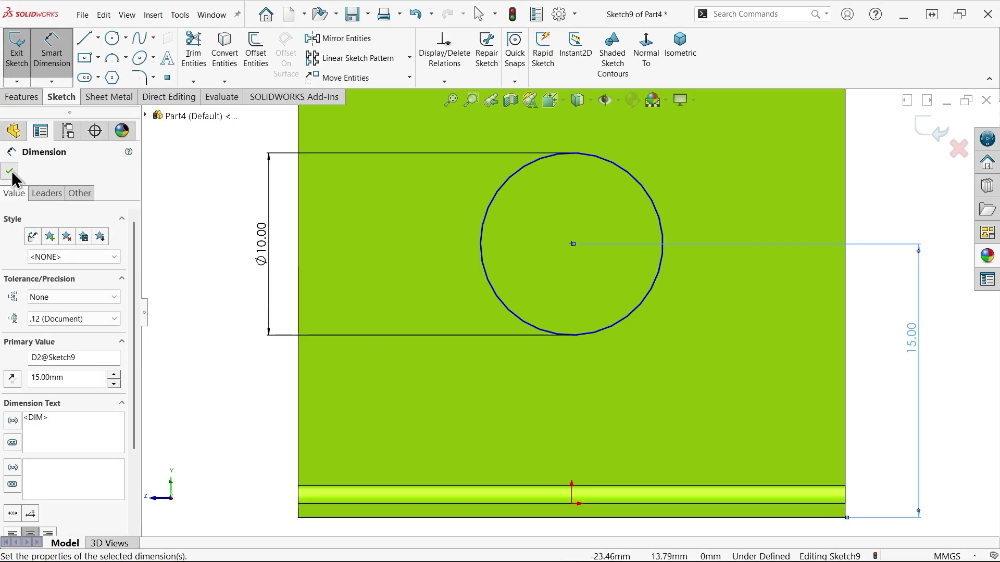
click(9, 171)
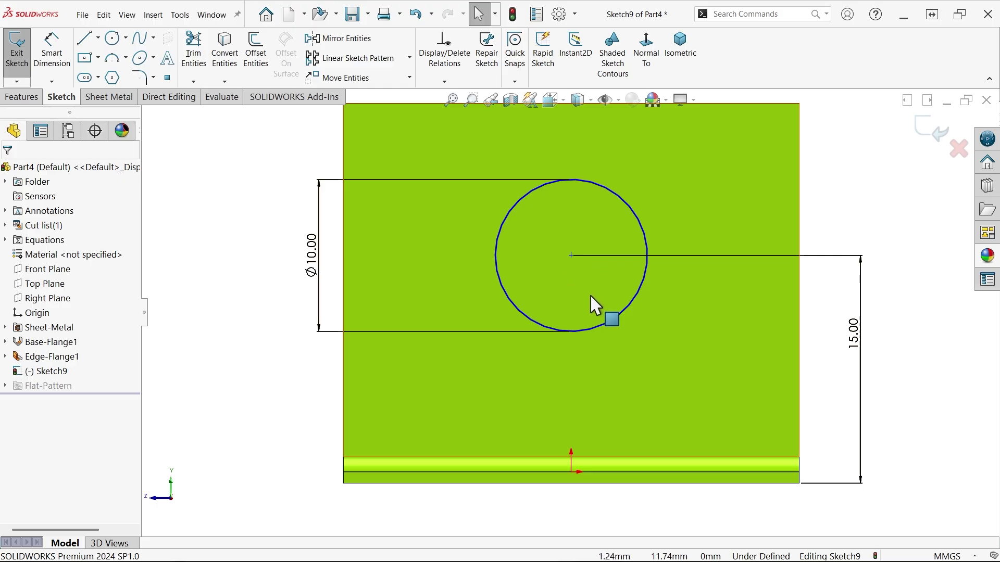
Add a vertical relation between the circle's center and the origin
click(571, 258)
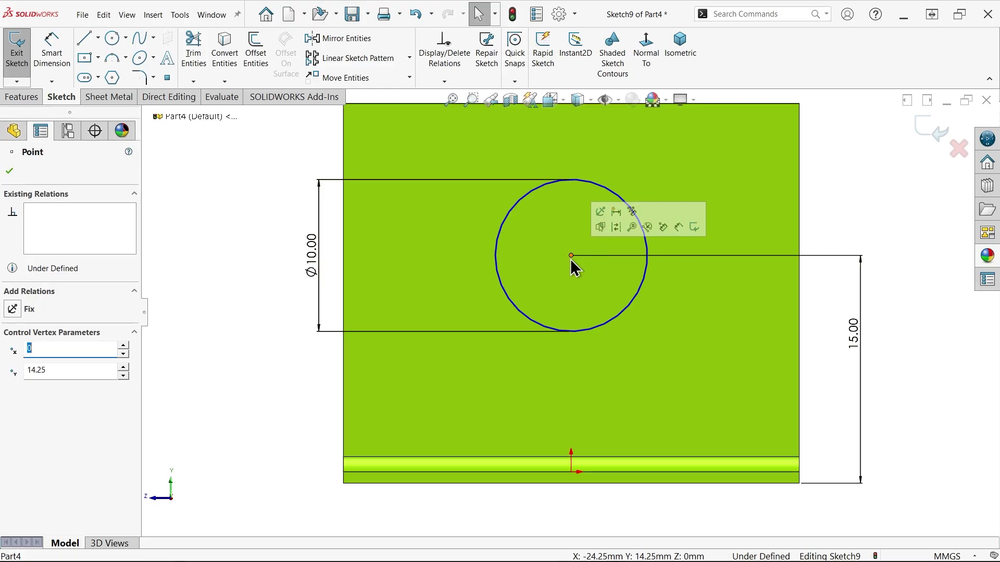
ctrl+click(572, 472)
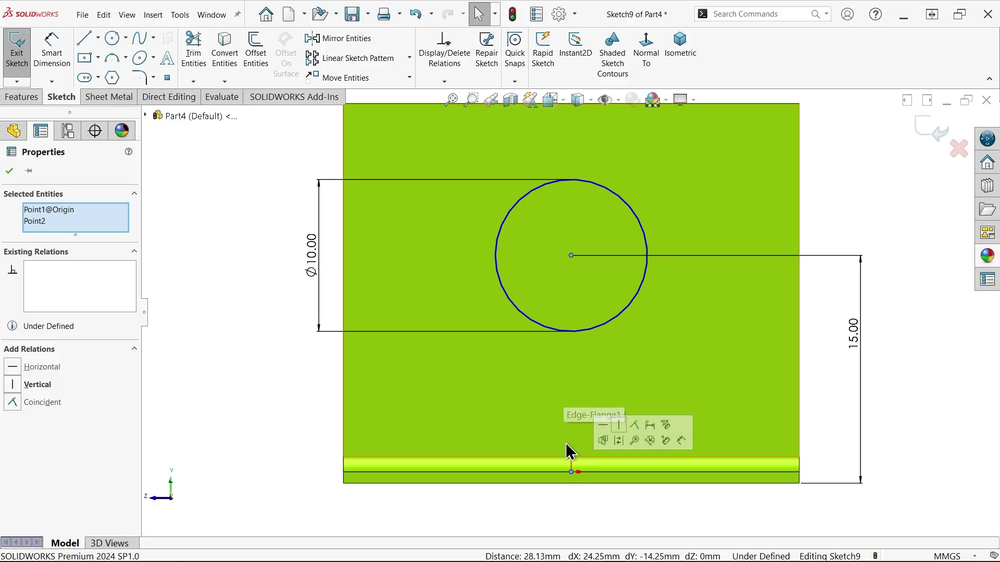
click(16, 387)
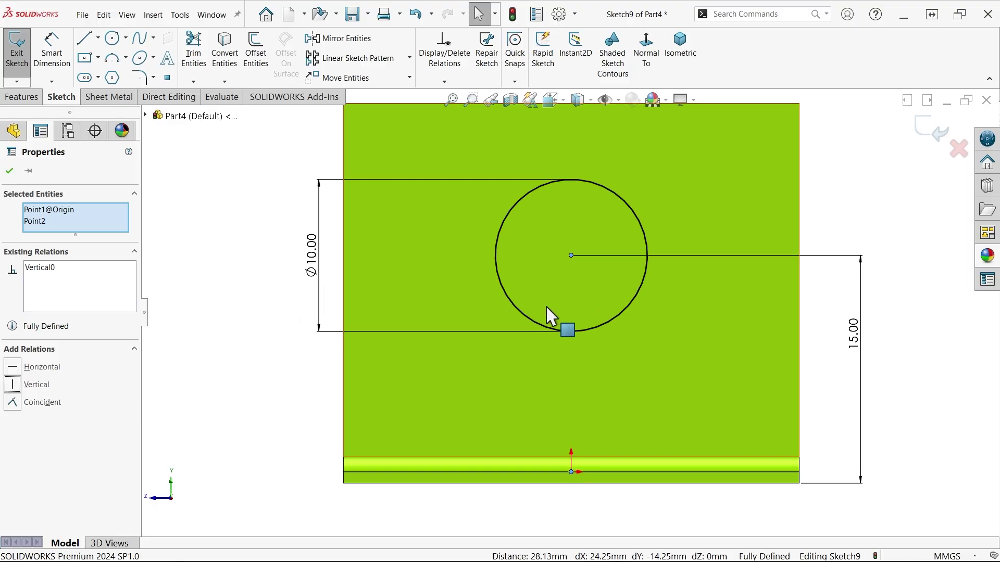
click(110, 97)
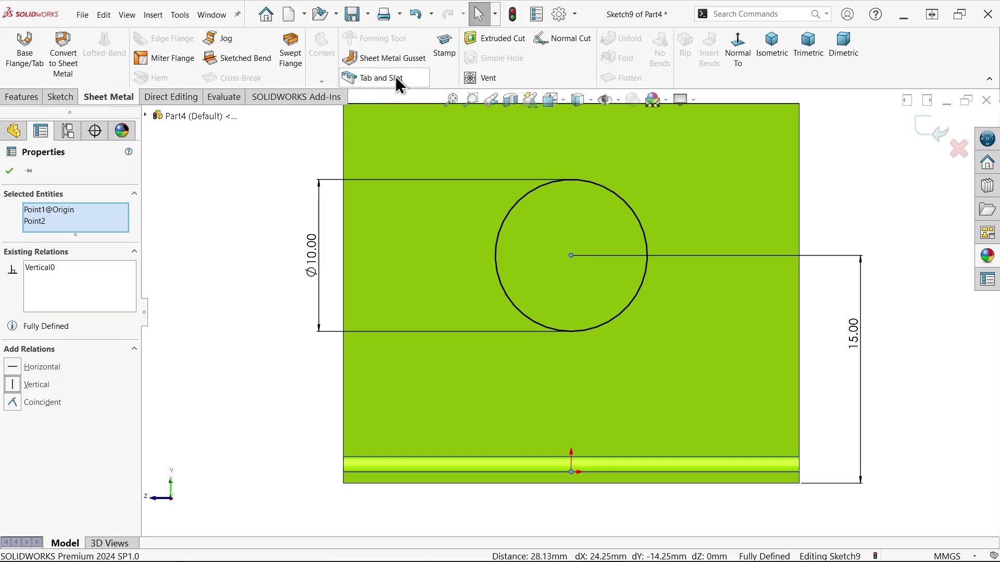
Cut the 10 mm circle through the upright flange as a blind extruded cut linked to the sheet thickness
click(491, 45)
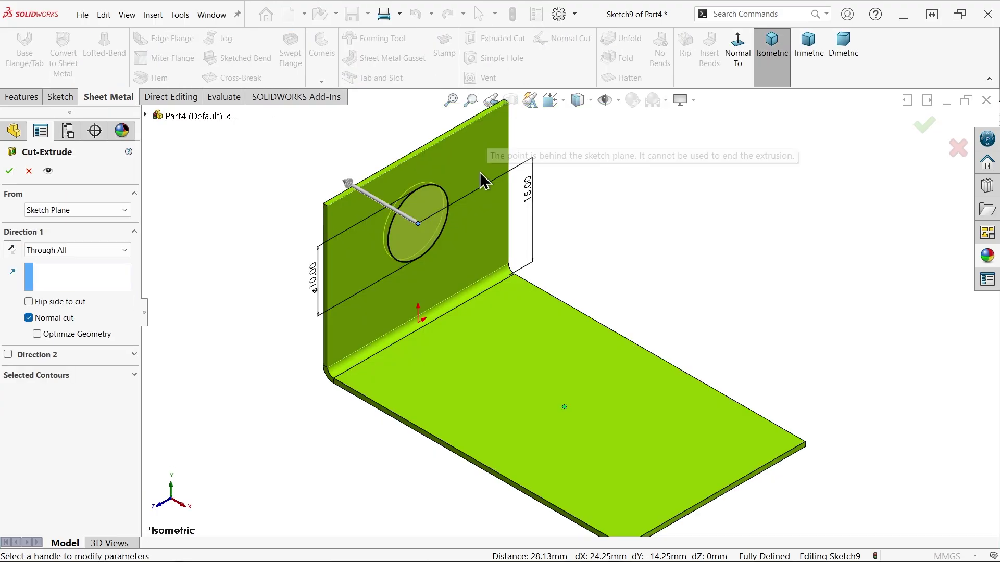
click(46, 249)
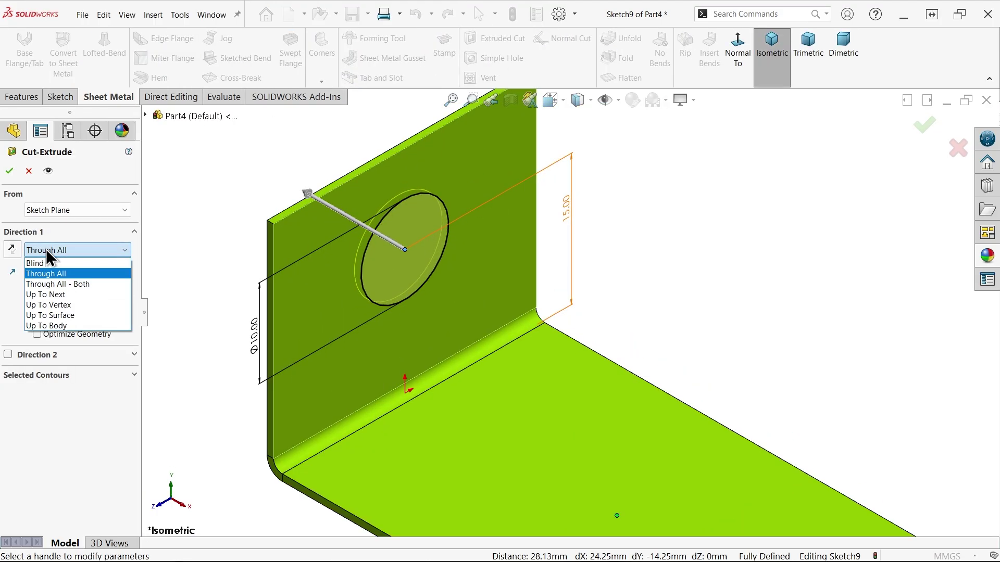
click(48, 263)
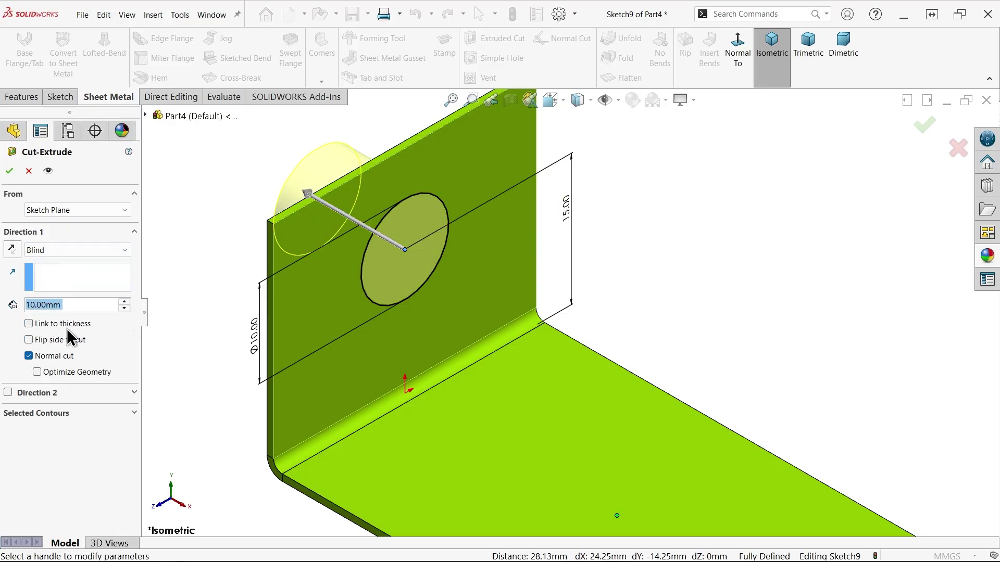
click(28, 325)
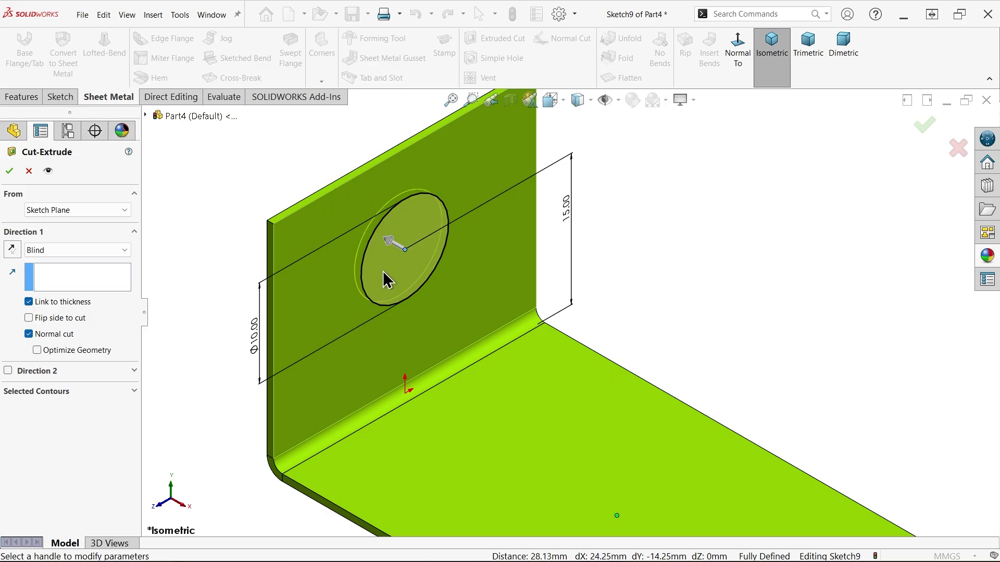
click(9, 171)
click(427, 237)
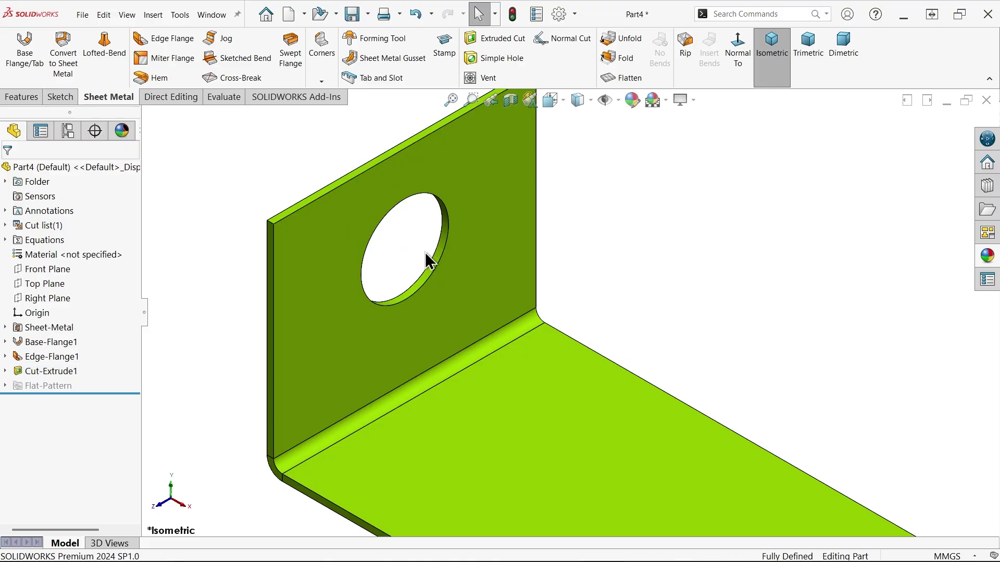
Break the two free corners of the base flange with 5 mm chamfers by selecting its top face
key(f)
click(323, 84)
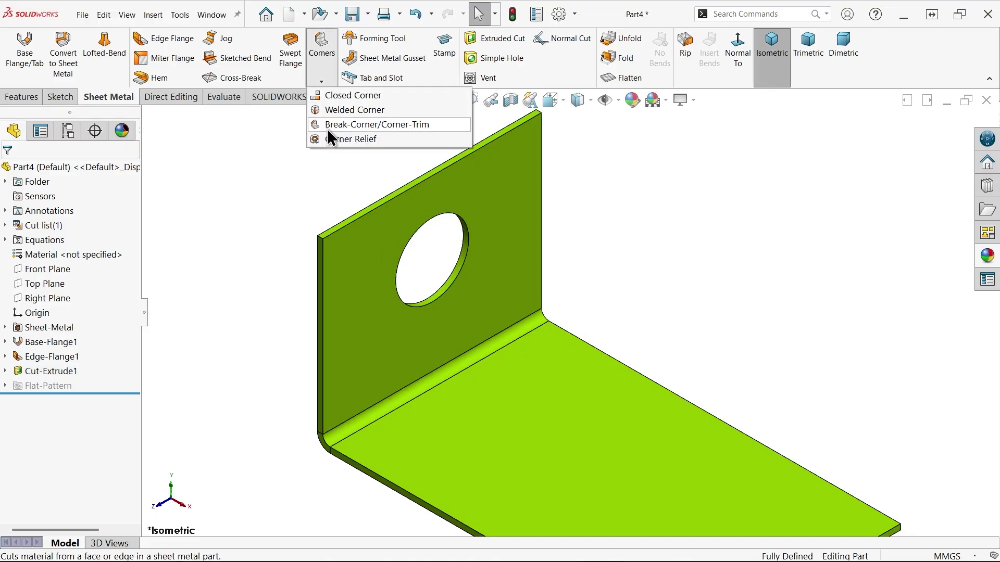
click(338, 134)
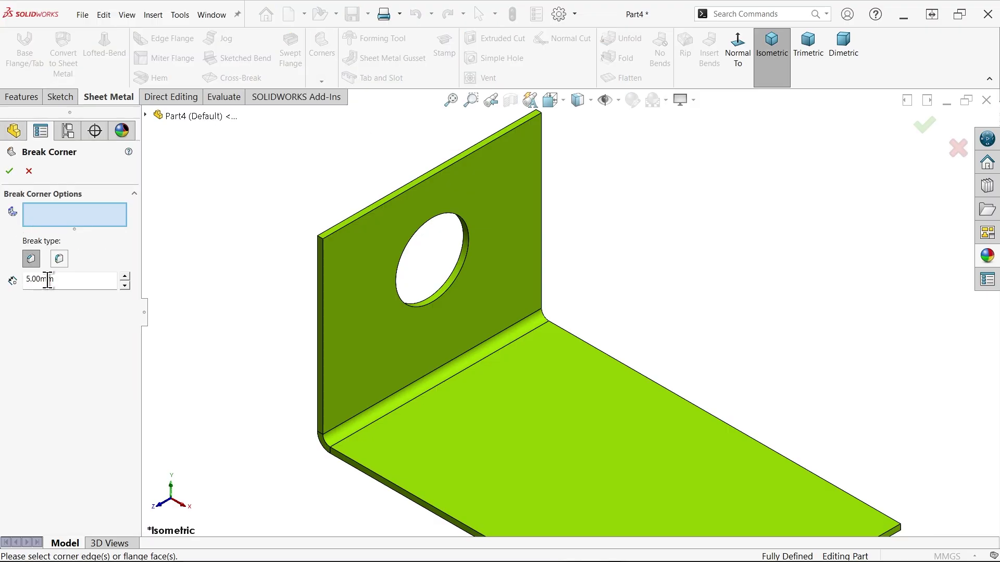
key(z)
scroll(577, 358, down, 5)
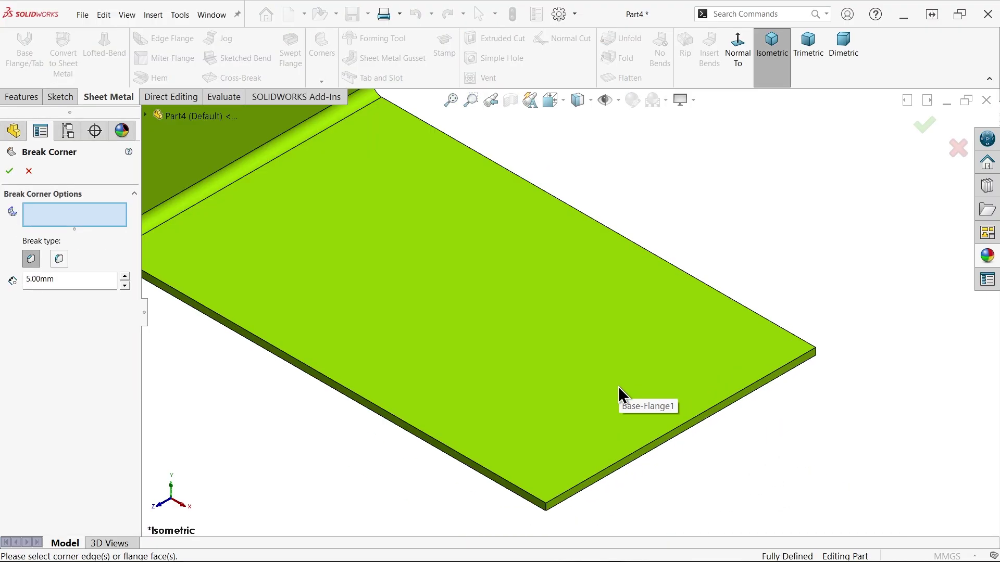
click(619, 395)
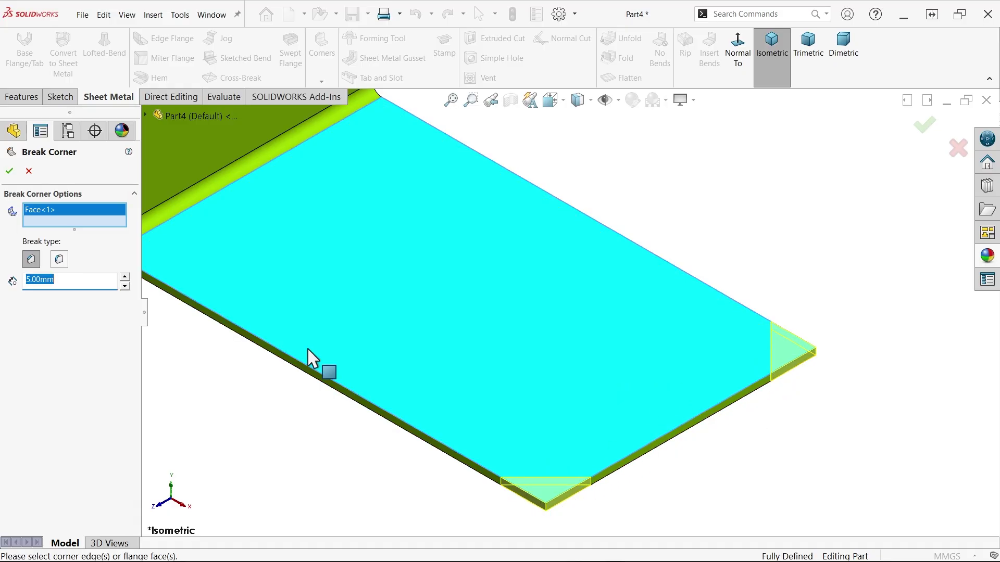
click(9, 171)
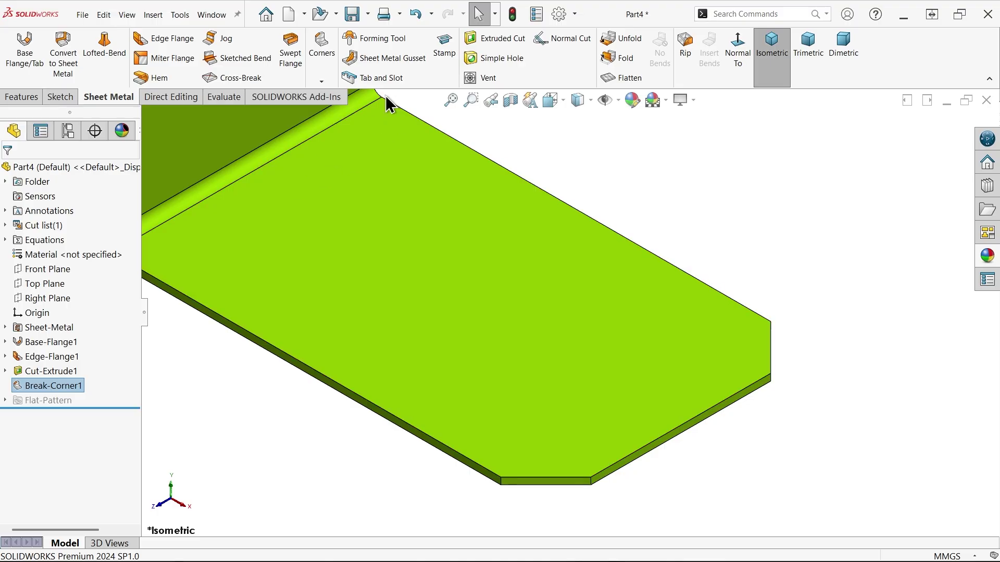
Round the two upper corners of the upright flange with a 10 mm fillet-type corner break
click(323, 83)
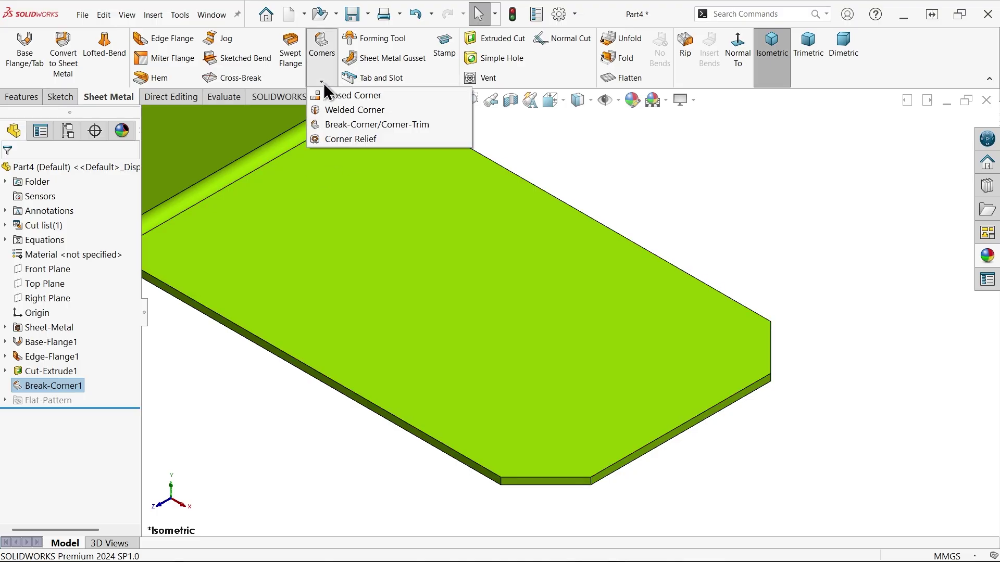
click(338, 123)
scroll(356, 138, up, 5)
scroll(401, 230, up, 2)
scroll(504, 210, down, 3)
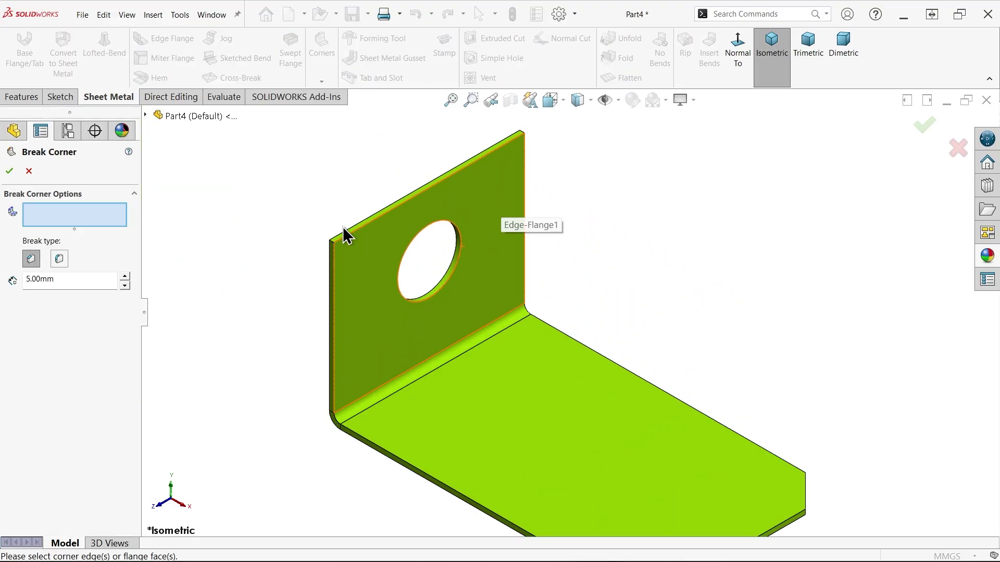
click(59, 260)
drag(71, 284, 4, 277)
key(Return)
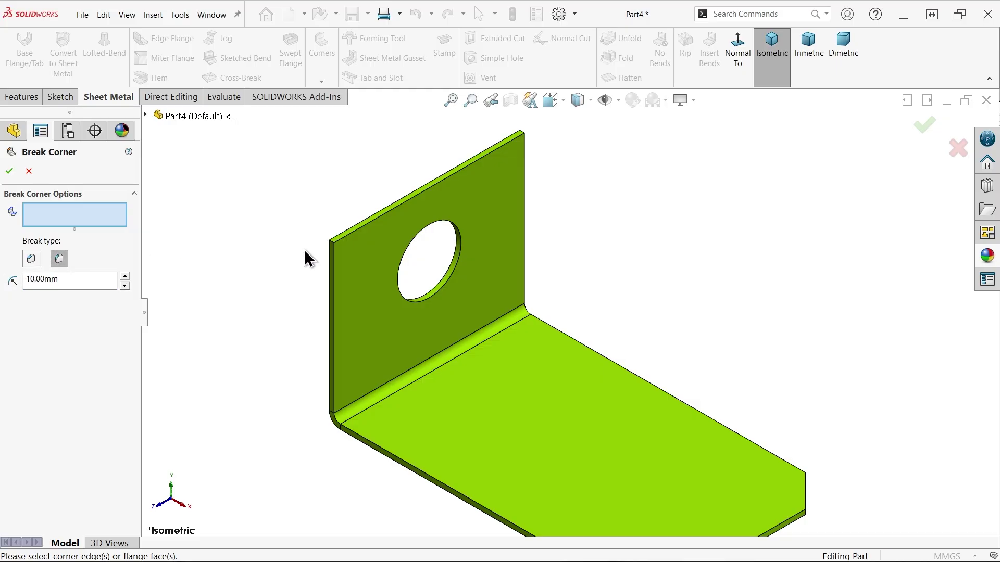
scroll(391, 251, down, 2)
click(387, 244)
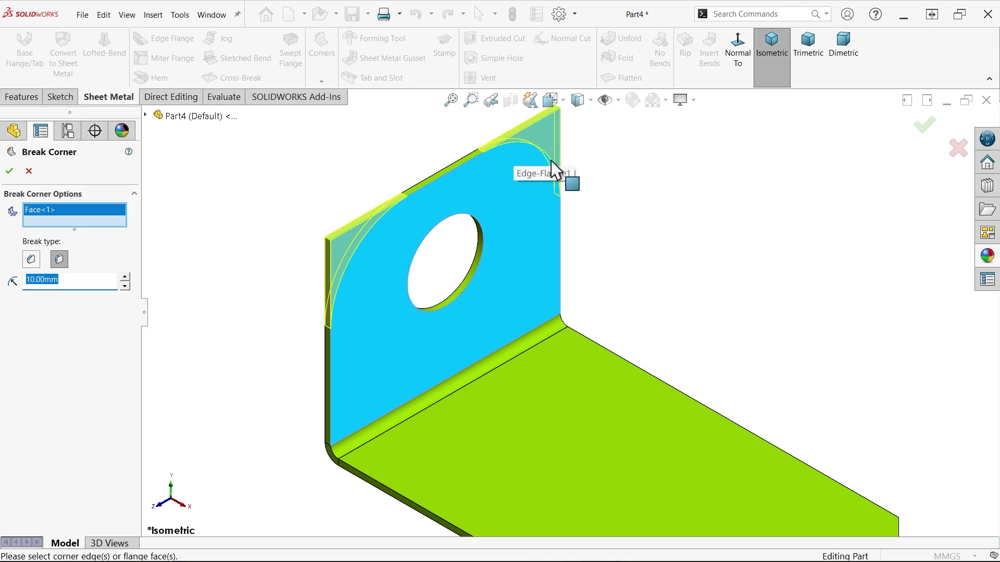
click(9, 171)
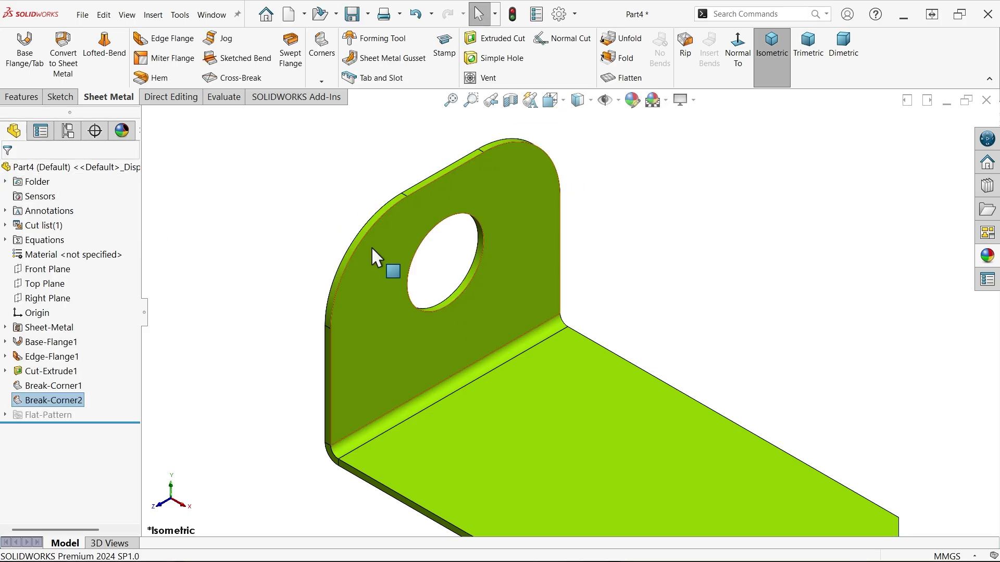
Switch to the reference drawing and examine the gusset's depth, width, spacing and corner radius in its views and notes, returning to the part
scroll(370, 242, up, 3)
scroll(646, 403, down, 2)
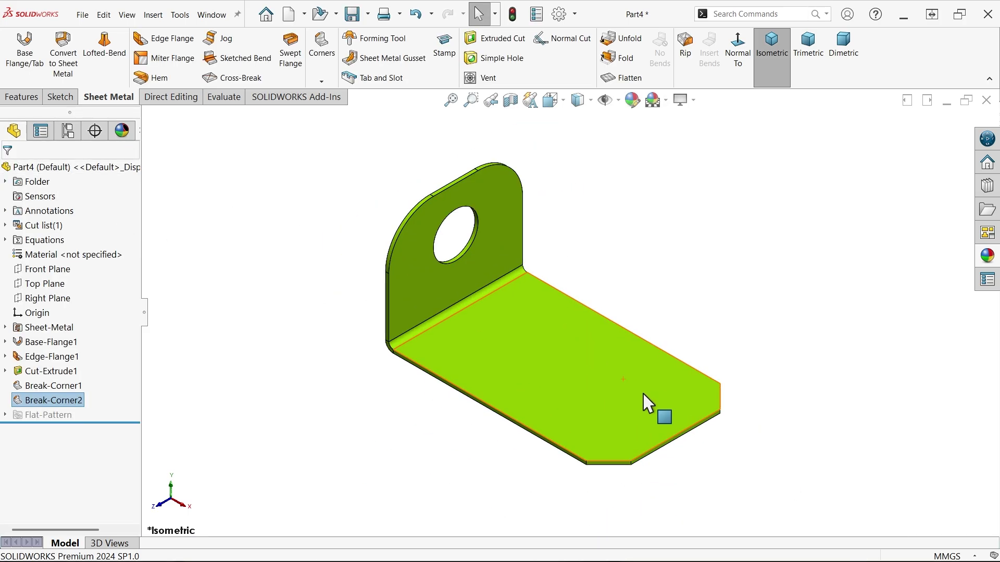
key(alt+Tab)
scroll(192, 351, up, 5)
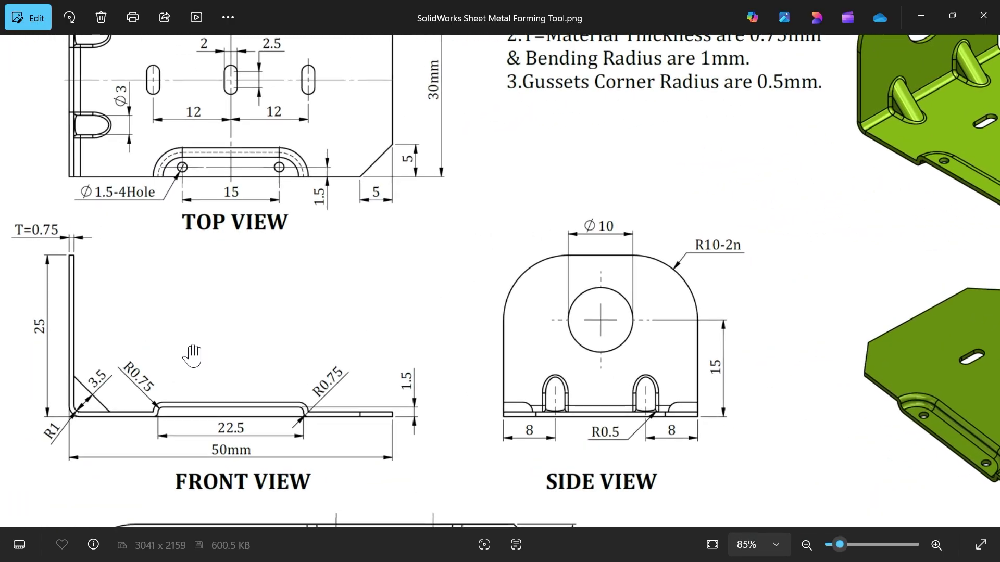
scroll(288, 284, up, 3)
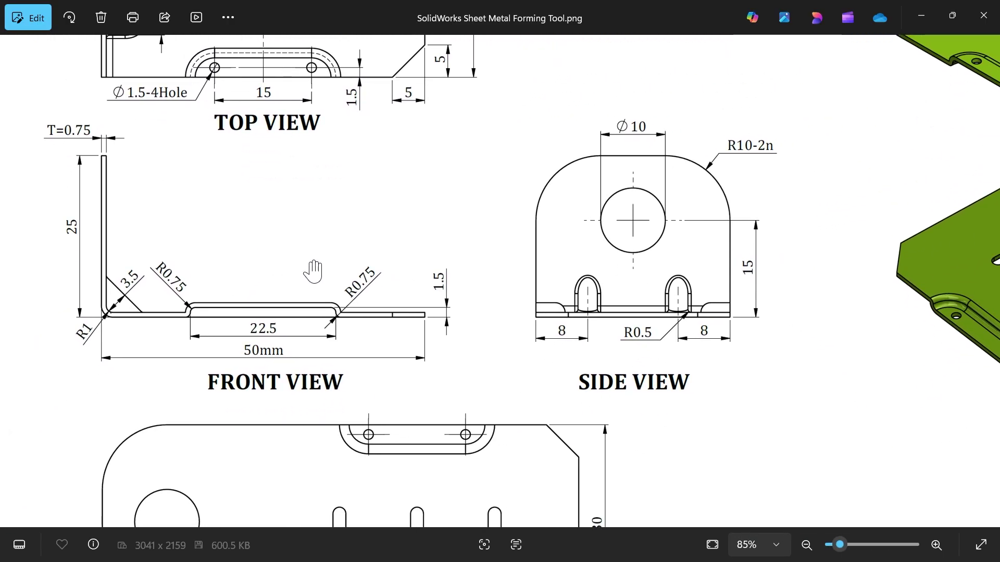
scroll(593, 325, up, 2)
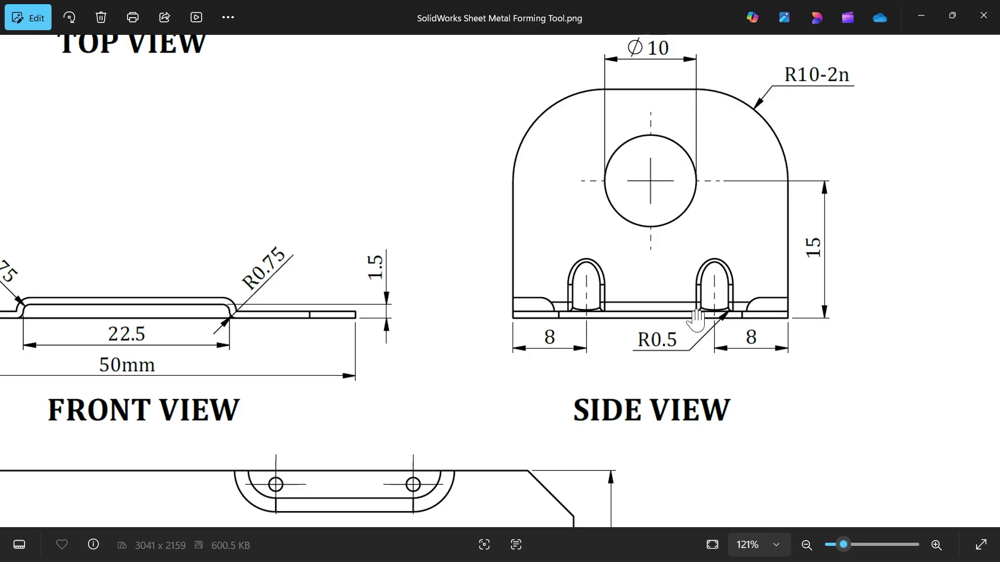
scroll(696, 320, down, 4)
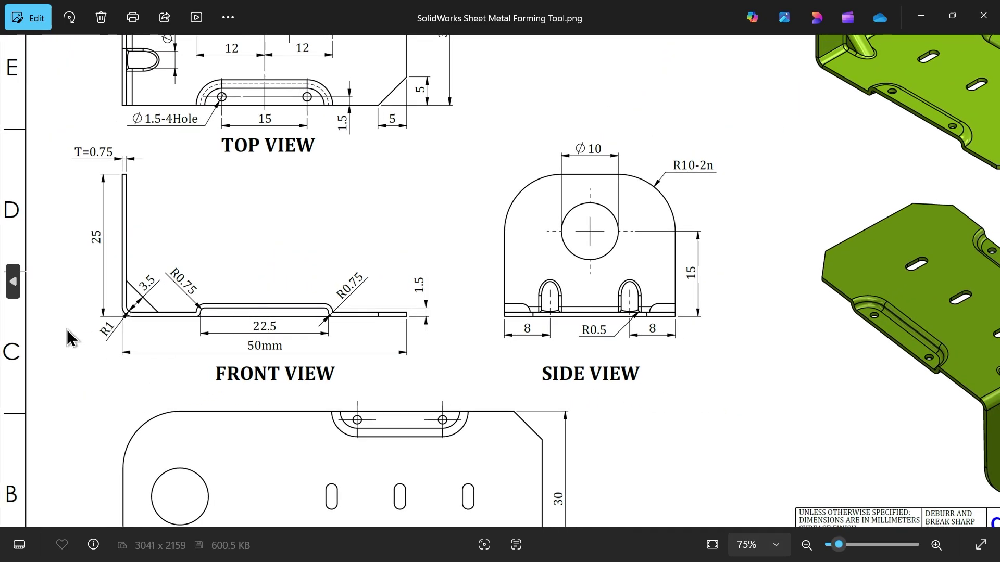
scroll(138, 314, up, 4)
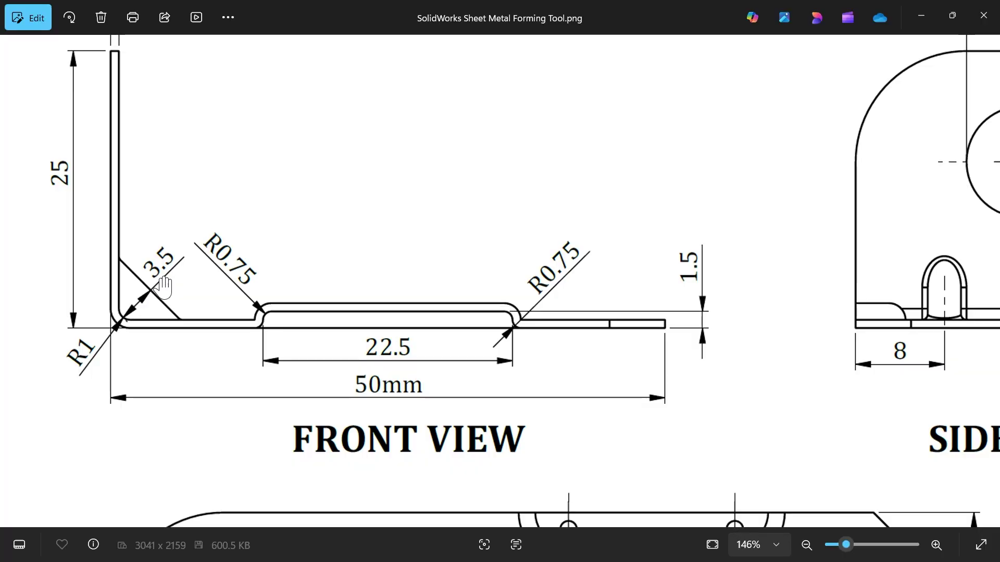
drag(259, 151, 261, 390)
drag(247, 265, 252, 382)
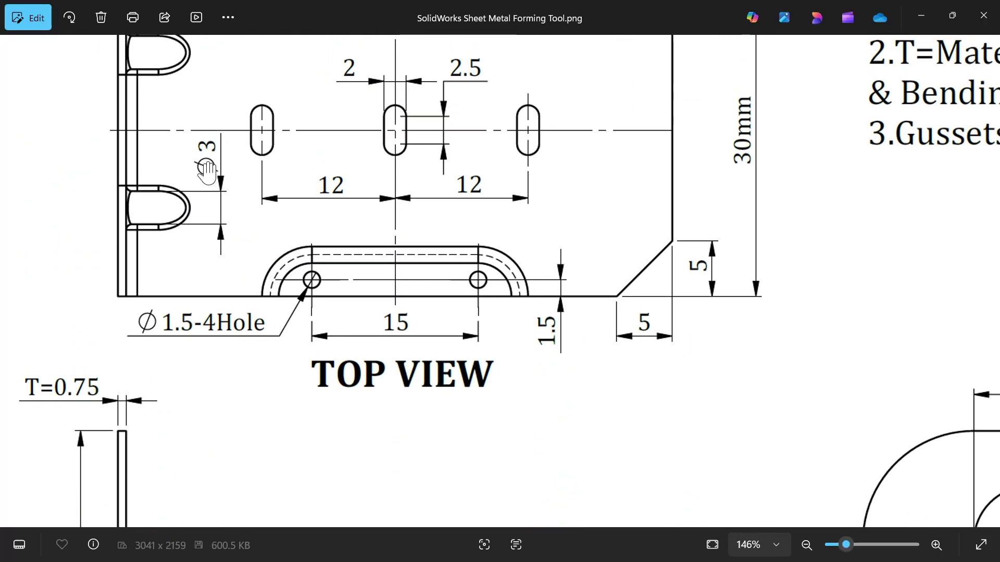
drag(656, 214, 252, 257)
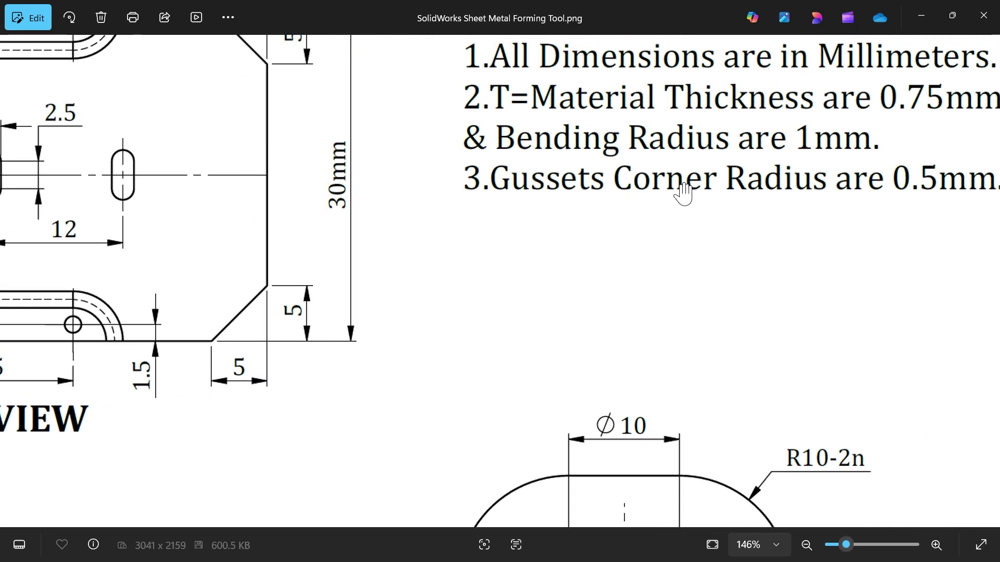
scroll(814, 191, down, 4)
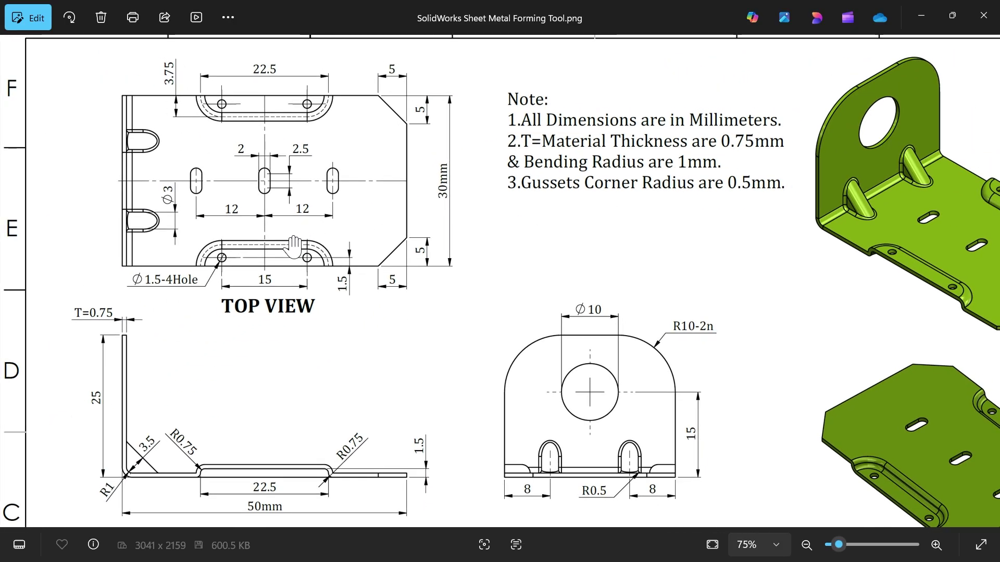
drag(226, 350, 261, 283)
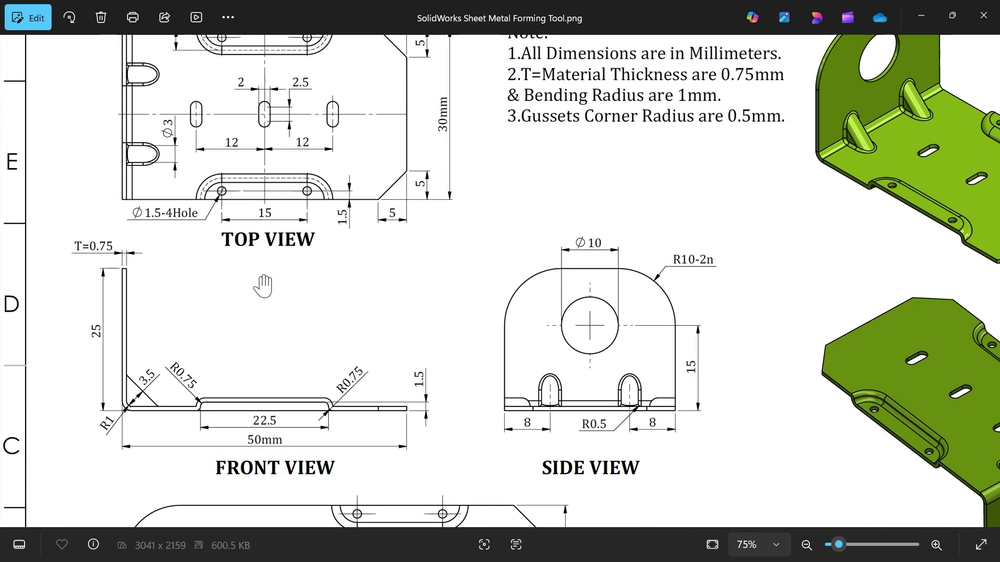
scroll(563, 216, down, 3)
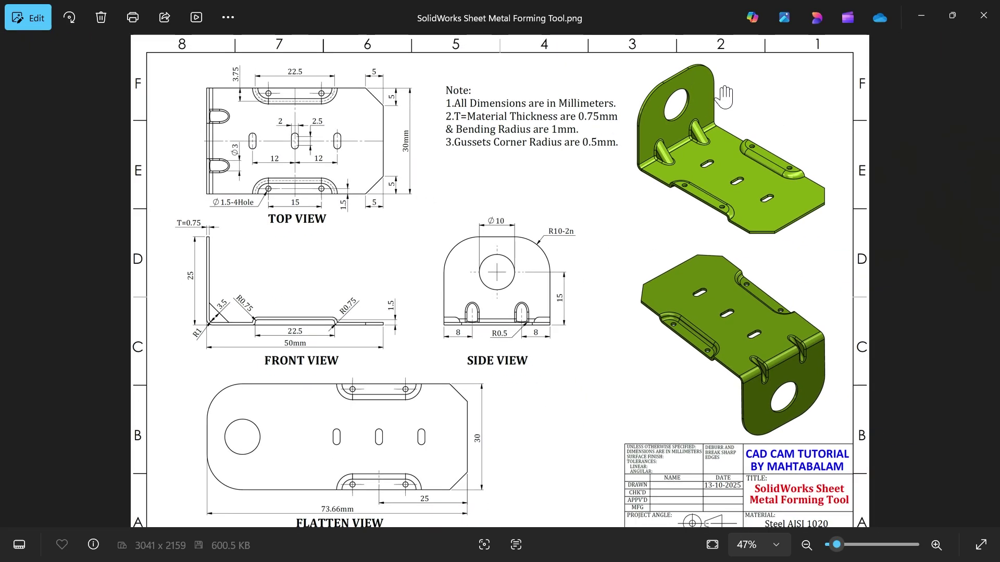
click(921, 15)
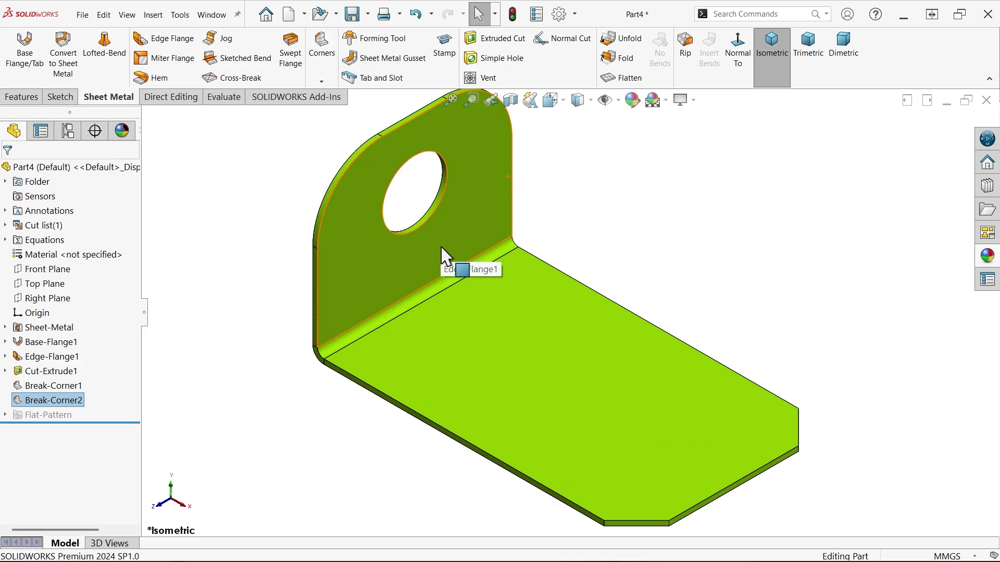
Start a sheet metal gusset between the base face and the upright flange's inner face, offset 8 mm from the end of the bend
click(393, 65)
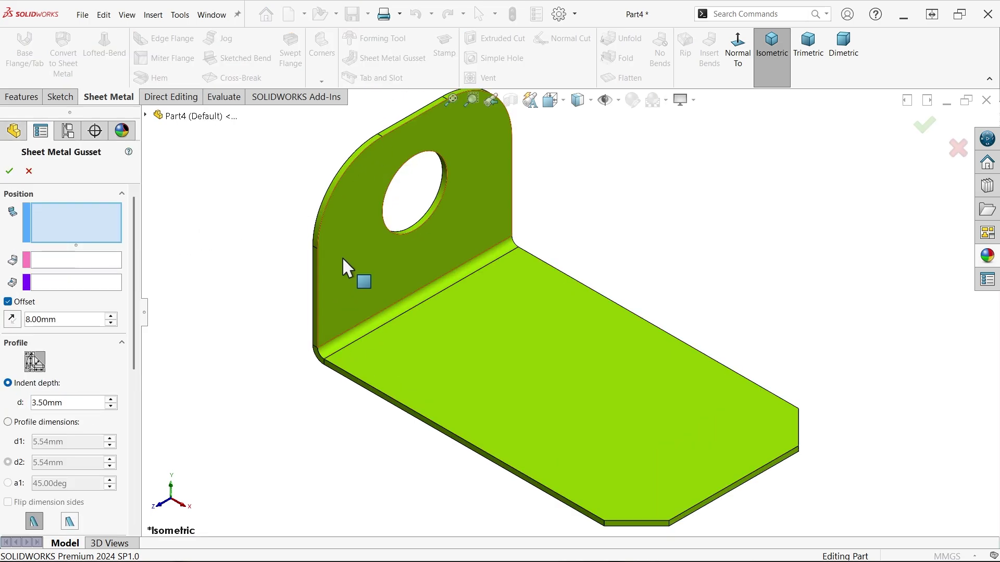
scroll(390, 339, down, 3)
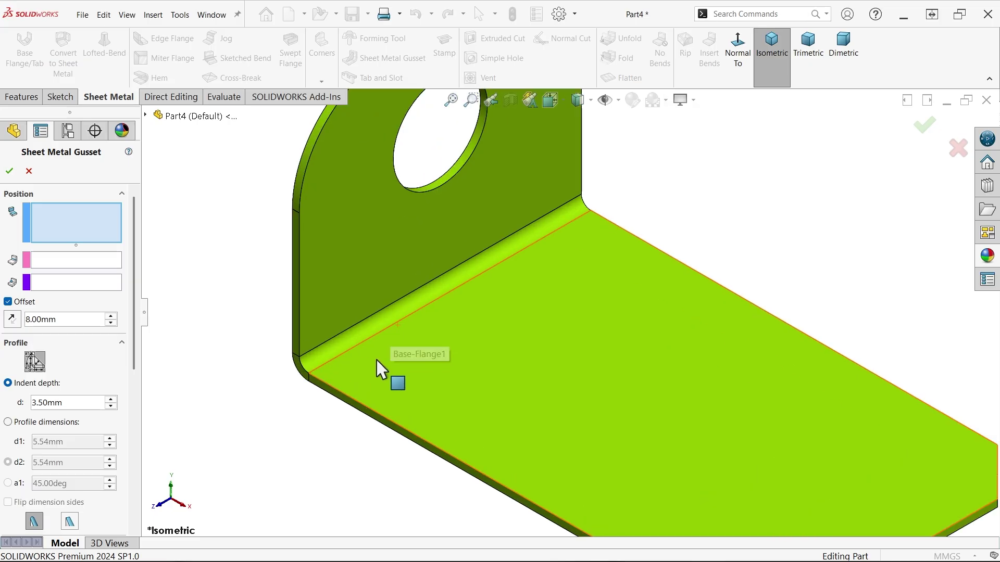
click(402, 345)
click(326, 262)
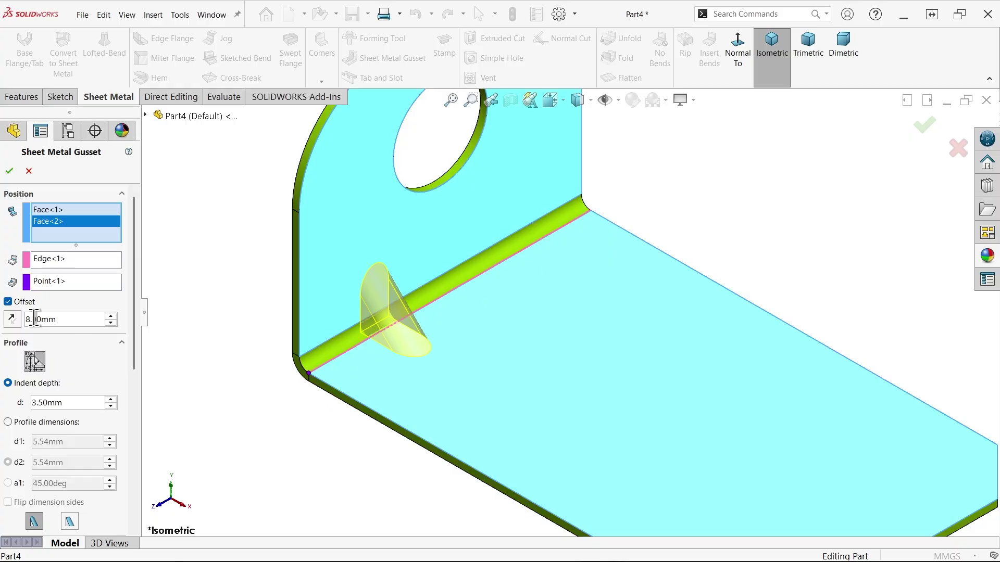
drag(66, 320, 18, 318)
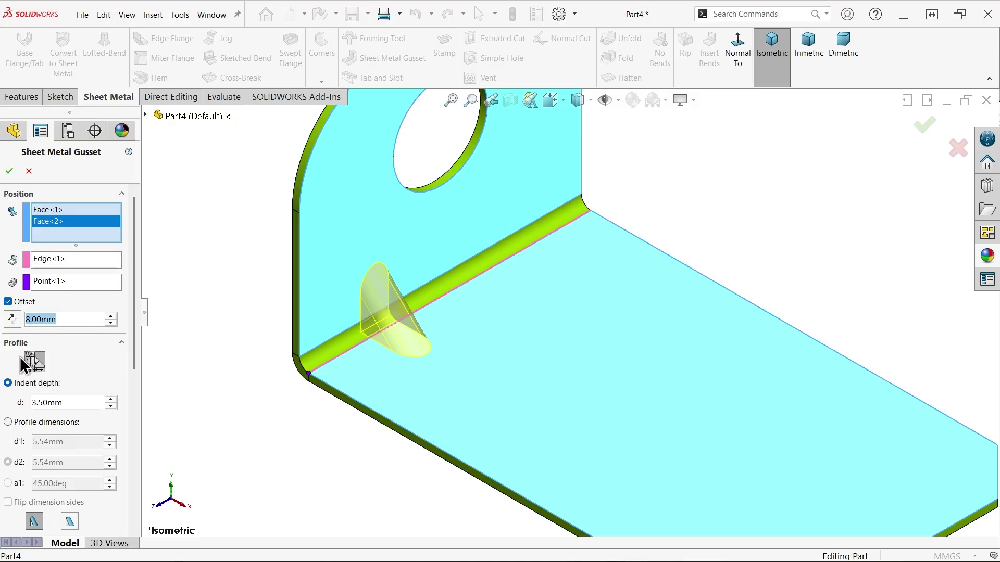
Define the gusset profile by indent depth and set the depth to 3.5 mm
drag(134, 337, 134, 394)
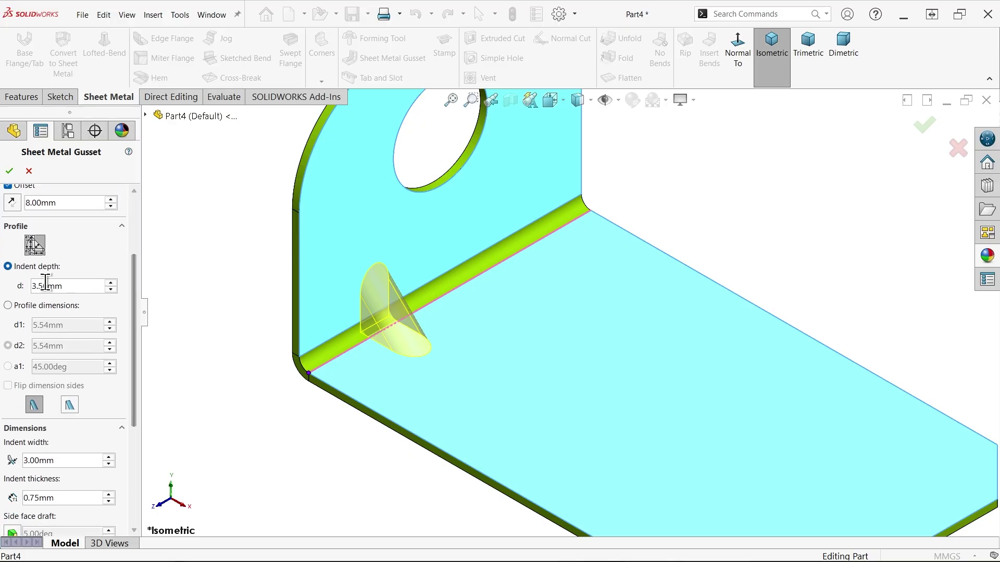
click(8, 306)
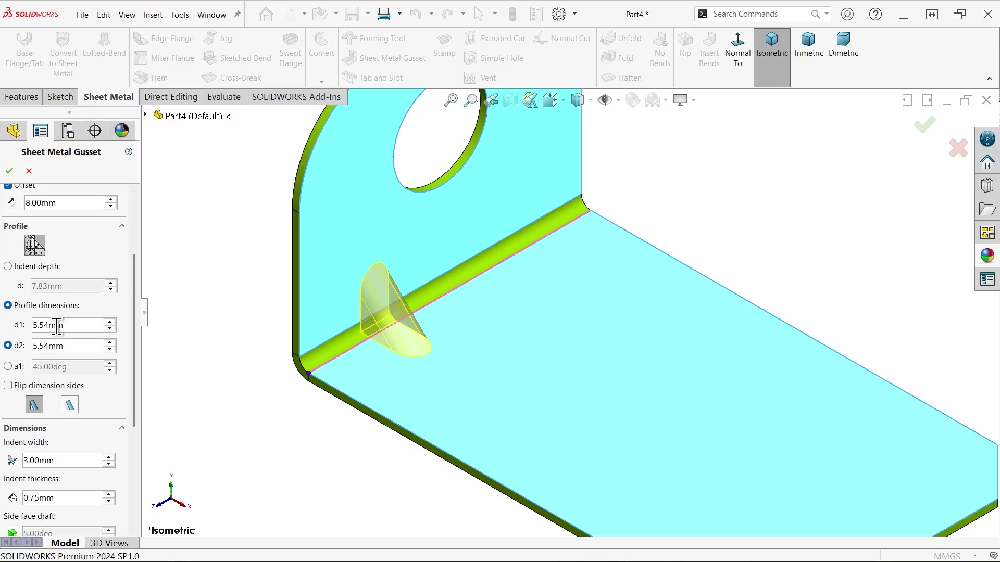
click(8, 267)
drag(69, 284, 25, 284)
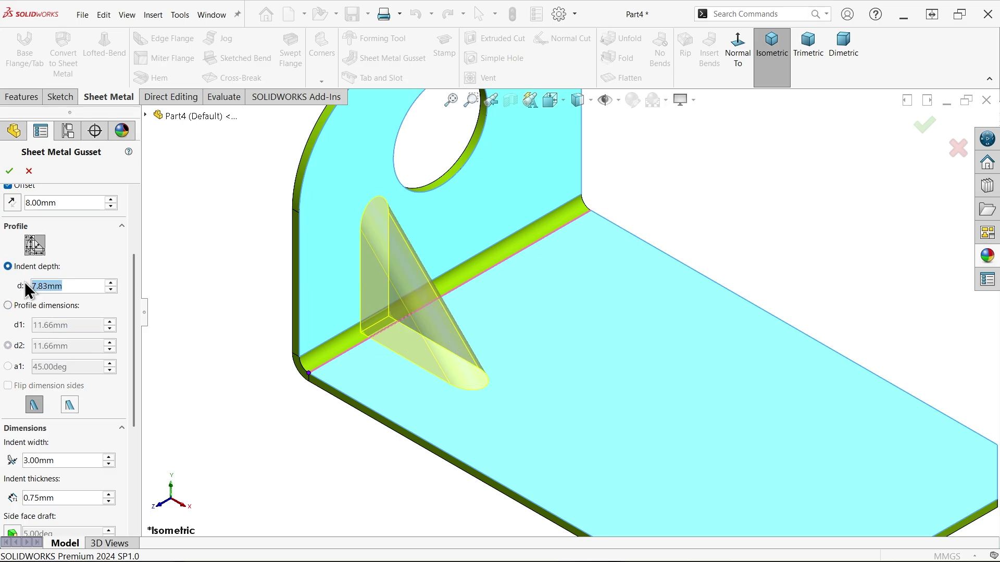
text(3.5)
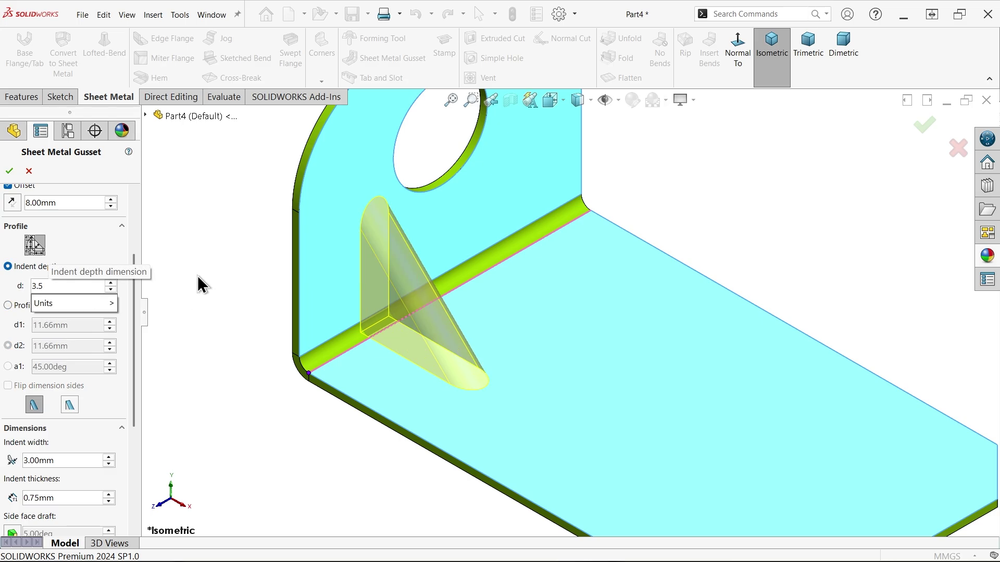
key(Return)
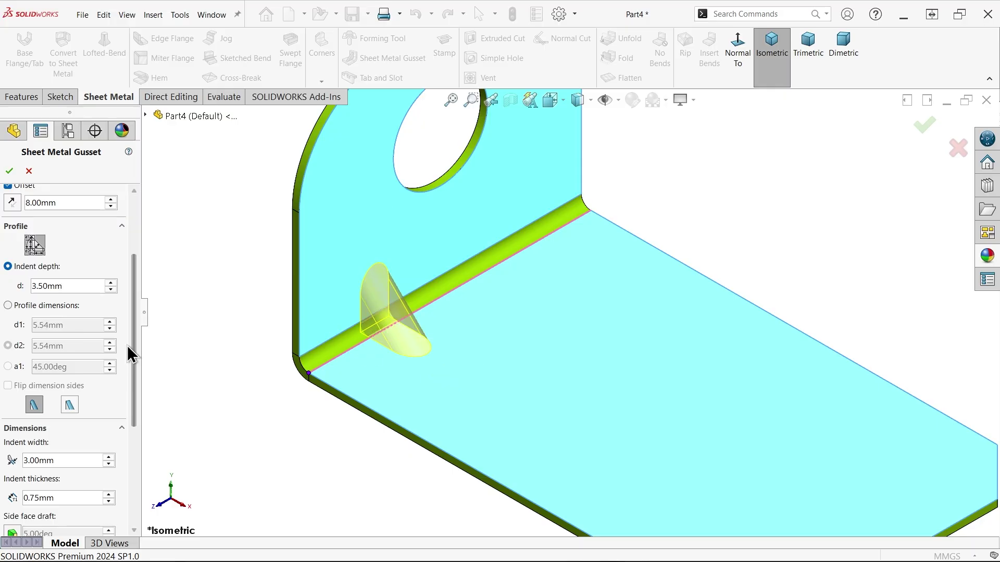
Create the gusset with the rounded profile, 3 mm indent width and 0.5 mm corner fillets, using the full preview
drag(131, 345, 138, 390)
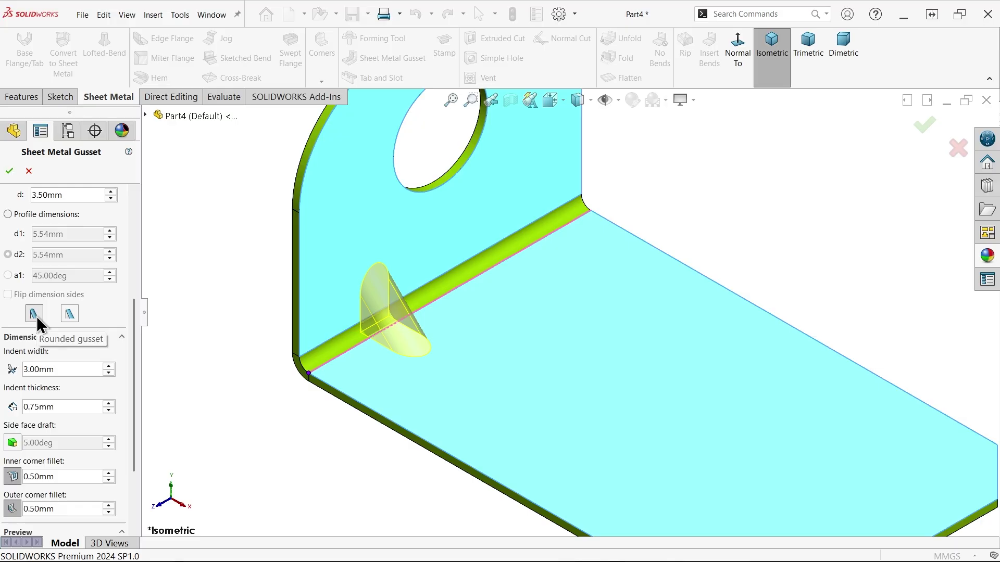
drag(133, 340, 135, 395)
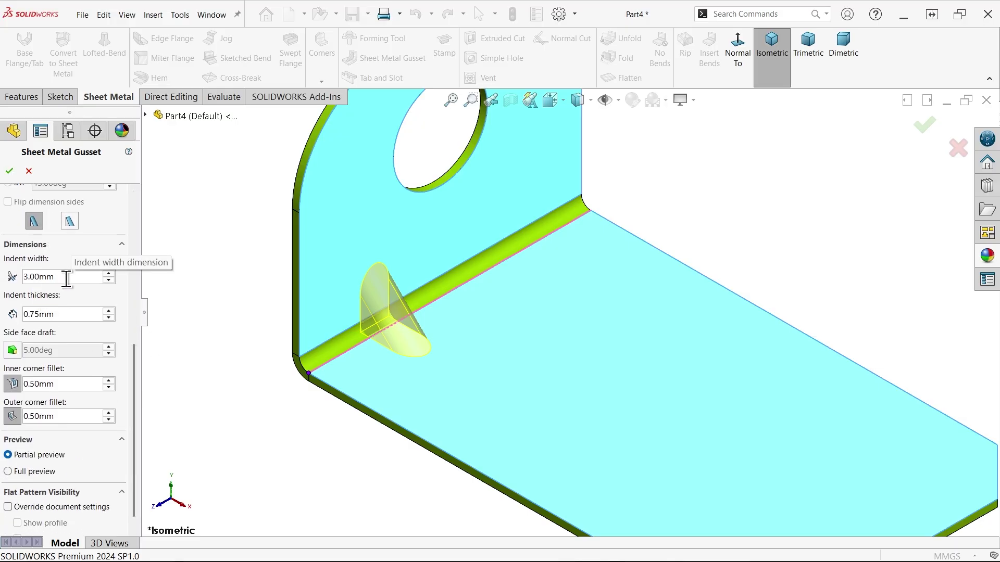
drag(67, 278, 19, 275)
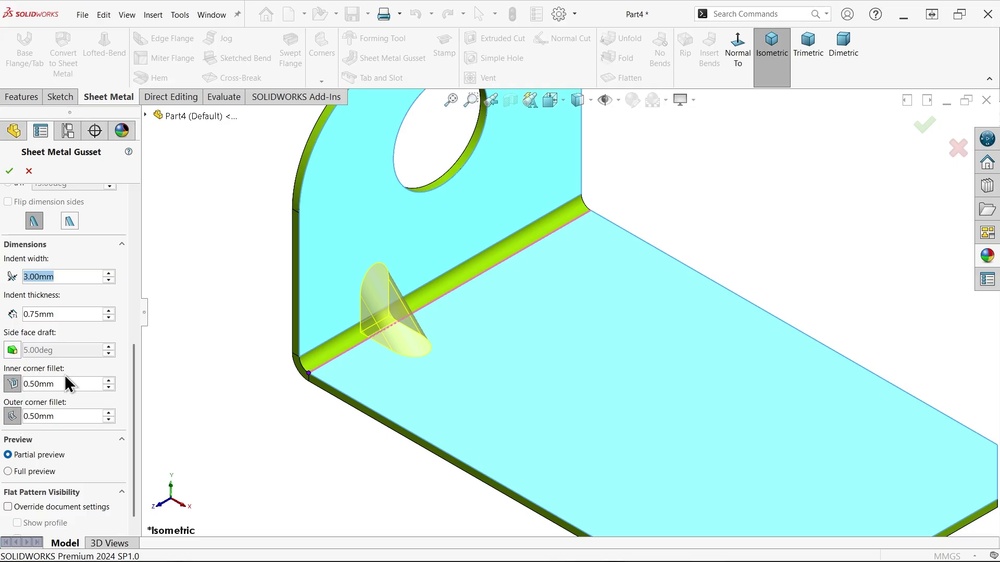
scroll(399, 325, down, 4)
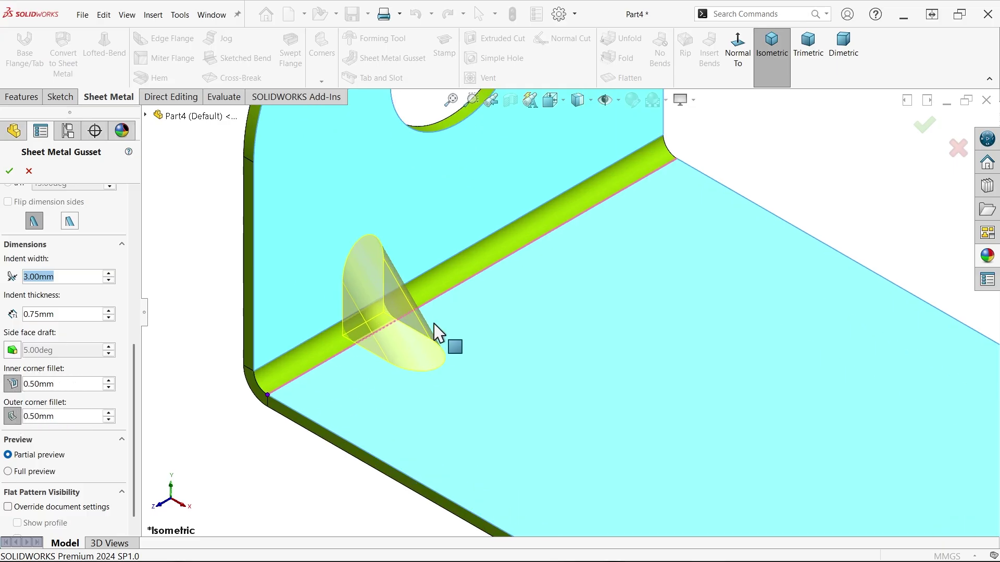
click(8, 472)
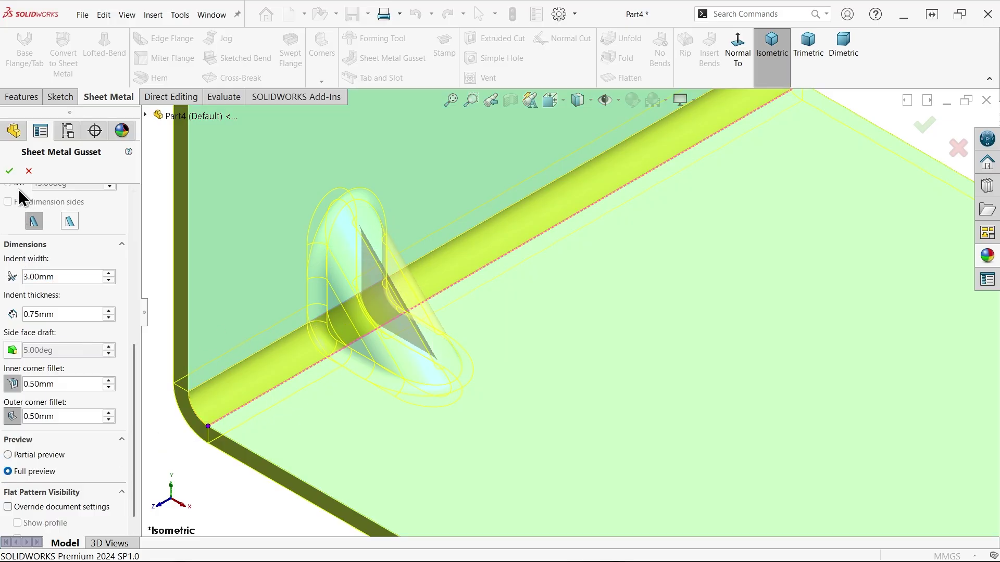
click(9, 171)
Inspect the finished gusset at the bend from several angles and against the whole bracket
scroll(446, 322, down, 2)
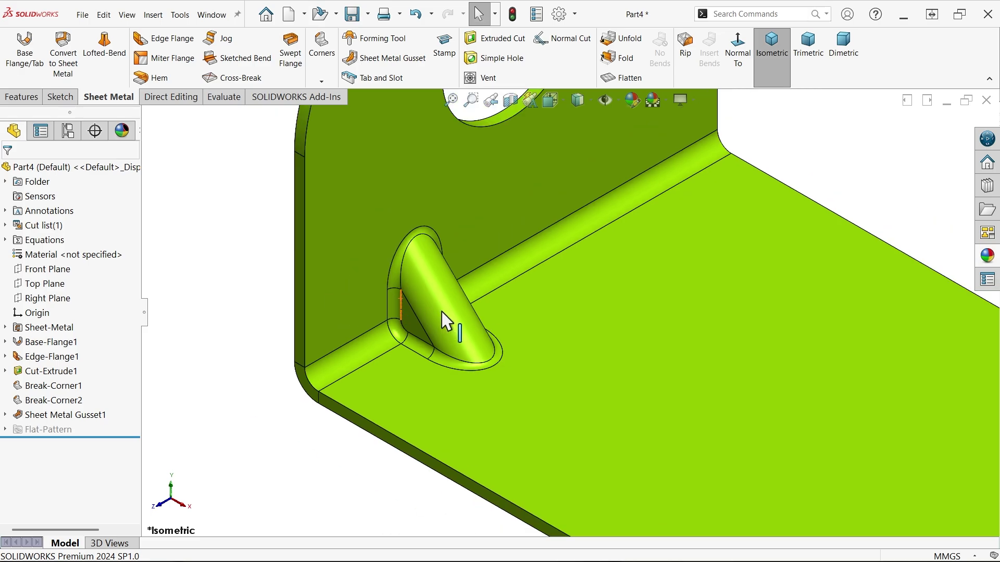
scroll(448, 301, up, 2)
middle_drag(448, 301, 381, 289)
scroll(374, 286, down, 3)
scroll(454, 317, up, 1)
middle_drag(531, 339, 505, 336)
scroll(491, 335, up, 6)
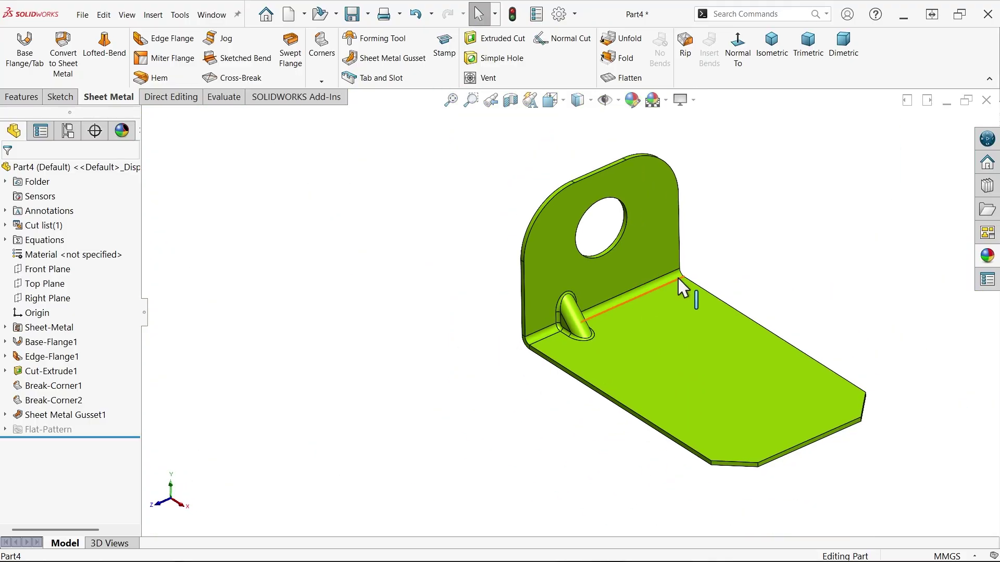
scroll(692, 345, up, 3)
scroll(565, 364, down, 5)
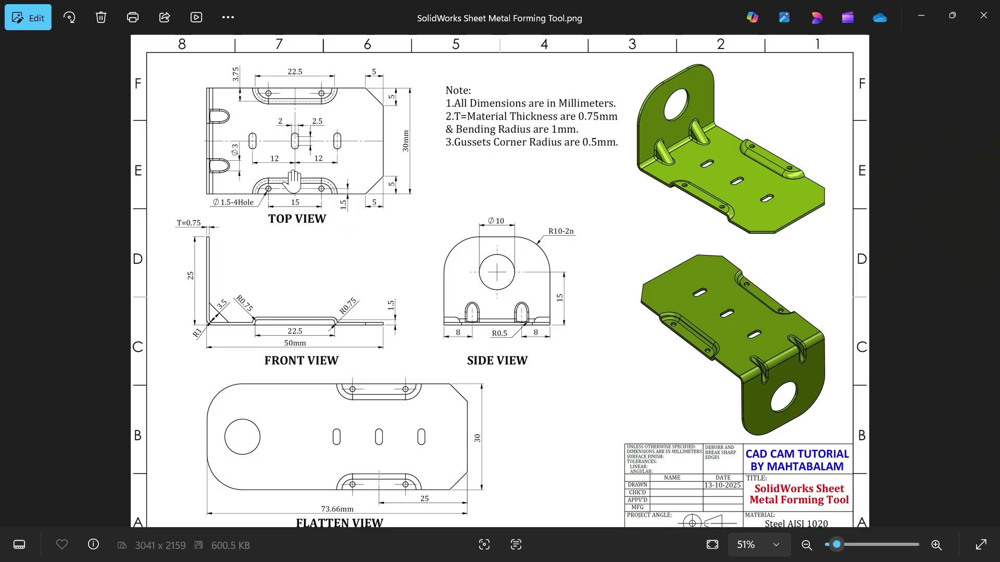
Switch to the reference drawing and examine the formed side louver's length, width, height and radii in the front and top views, returning to the part
scroll(293, 182, up, 2)
scroll(254, 384, up, 5)
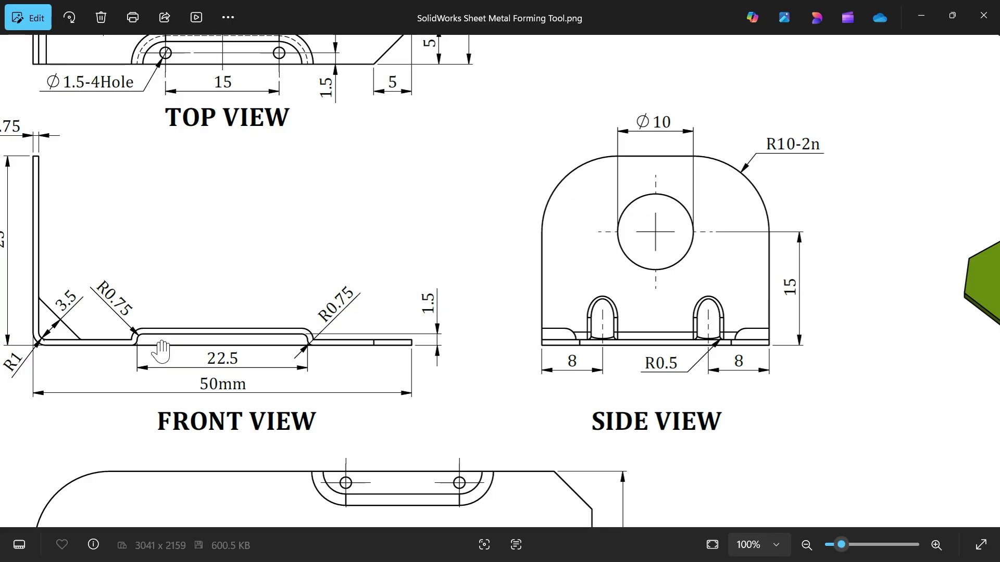
scroll(148, 359, up, 3)
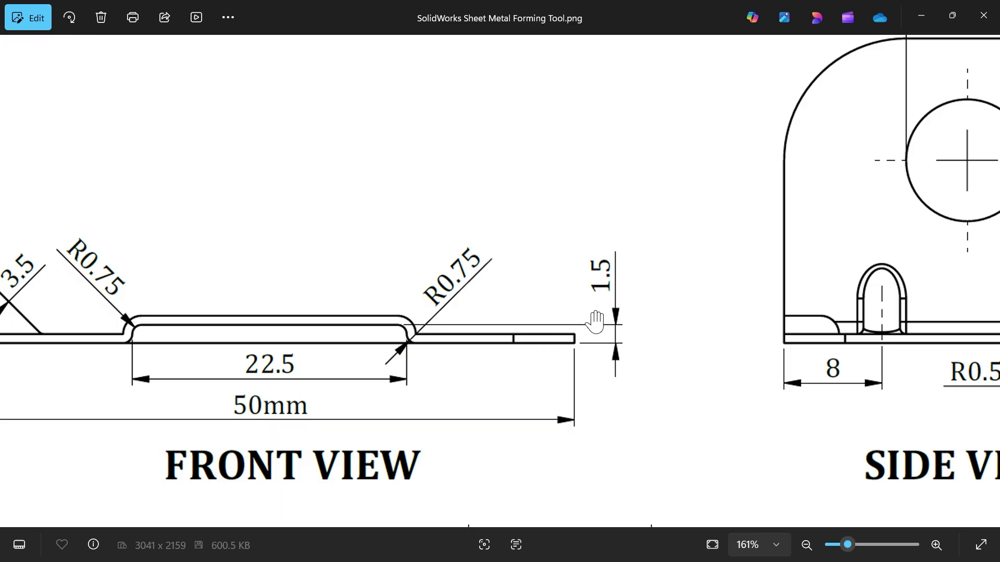
scroll(308, 384, down, 3)
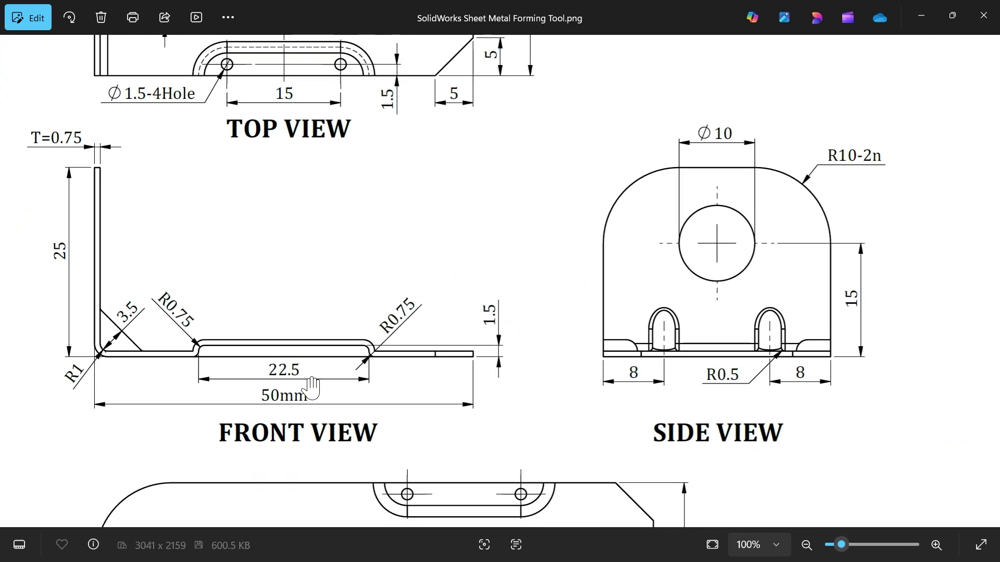
drag(316, 197, 325, 381)
scroll(223, 271, up, 1)
scroll(260, 250, down, 1)
drag(304, 225, 302, 341)
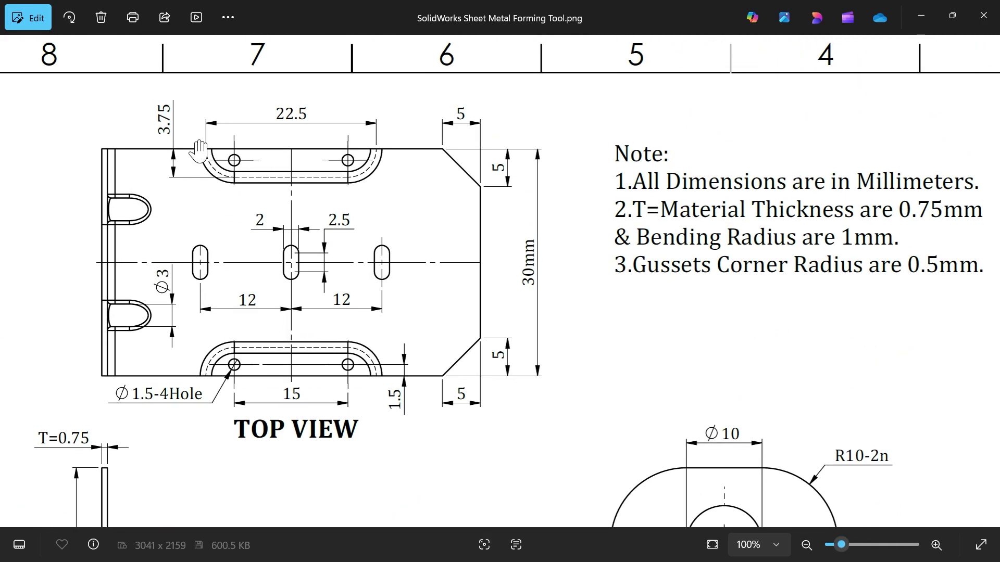
scroll(199, 151, up, 3)
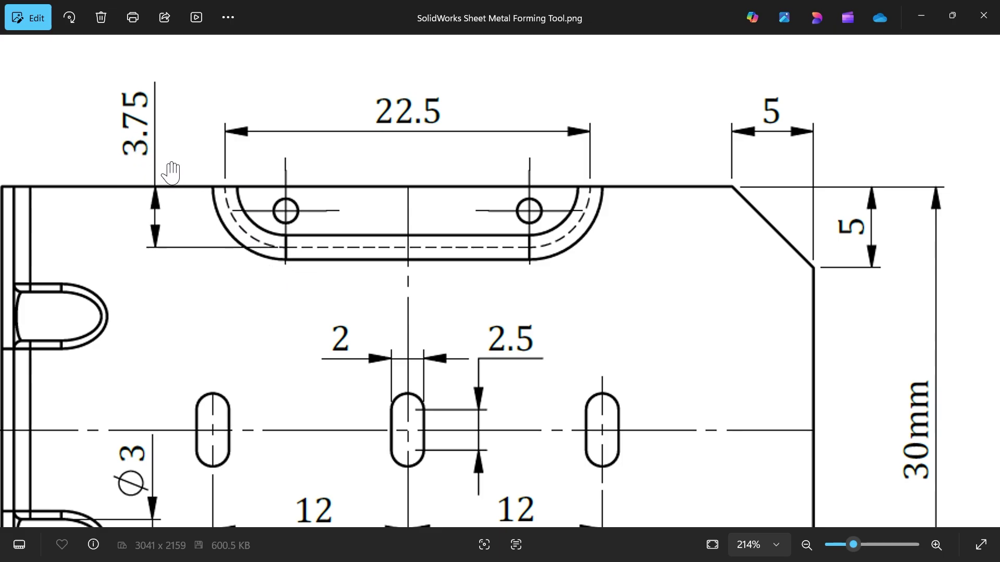
scroll(172, 174, down, 4)
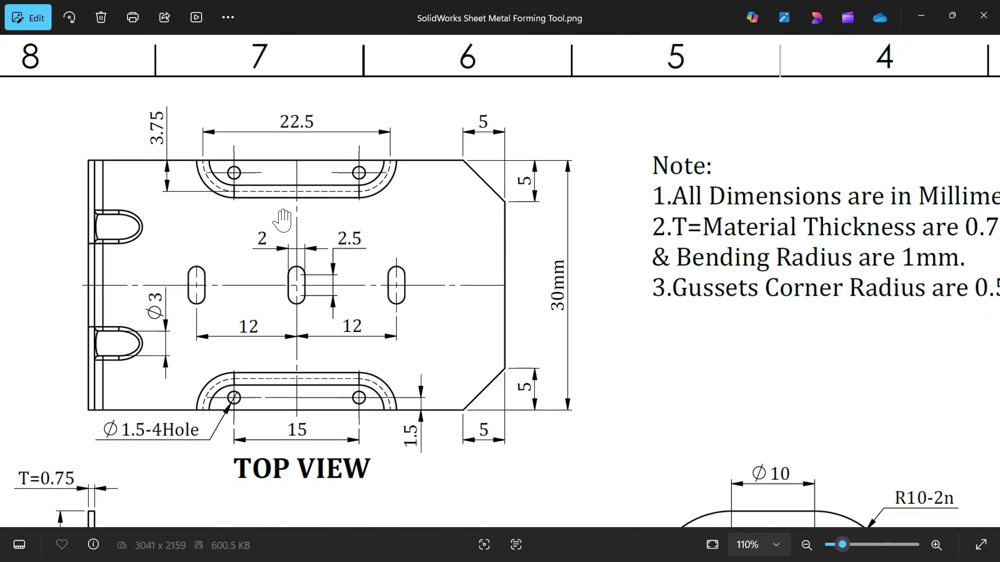
drag(290, 398, 296, 301)
drag(267, 434, 310, 337)
scroll(289, 385, up, 3)
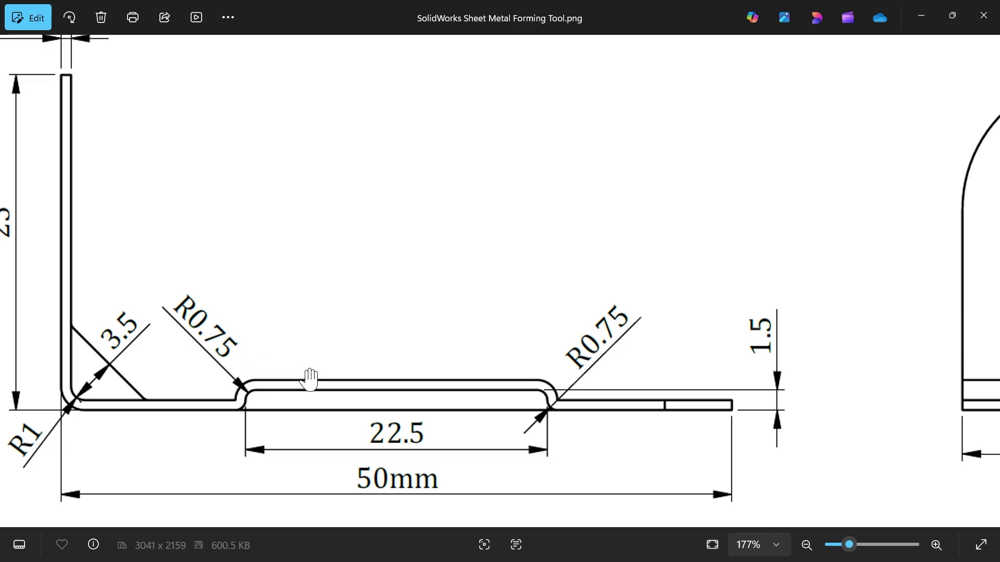
scroll(532, 372, down, 6)
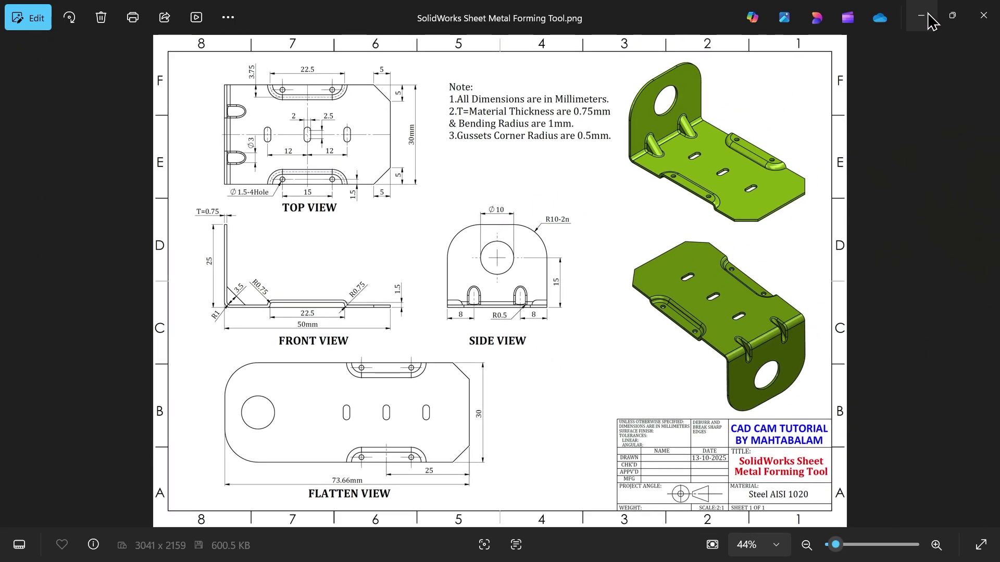
click(928, 16)
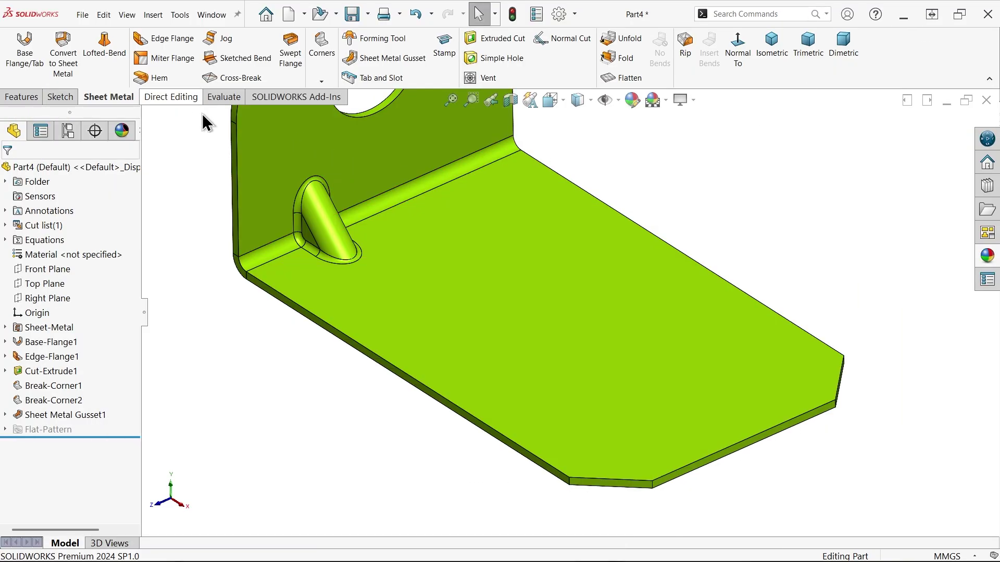
Set the bracket to an isometric view and create a new part document
click(783, 55)
click(82, 14)
click(104, 37)
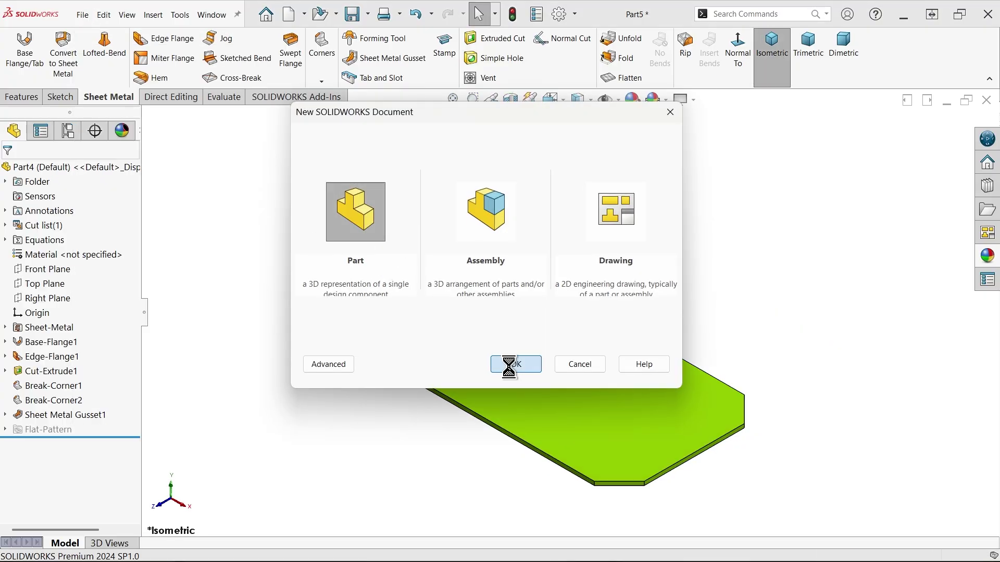
click(513, 368)
Sketch a centre rectangle about 273 x 77 mm on the Top Plane, centred on the origin
click(44, 273)
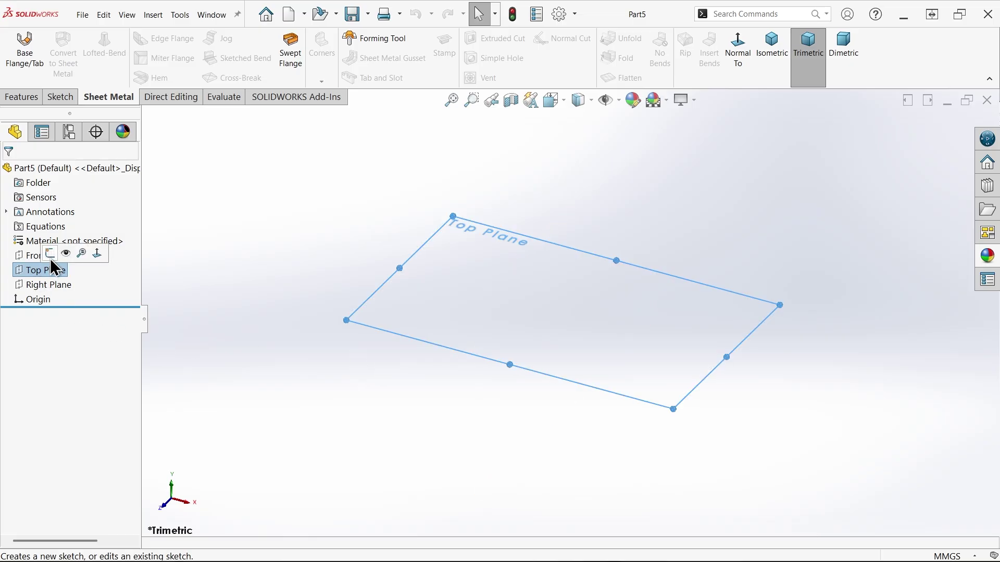
click(51, 255)
click(86, 58)
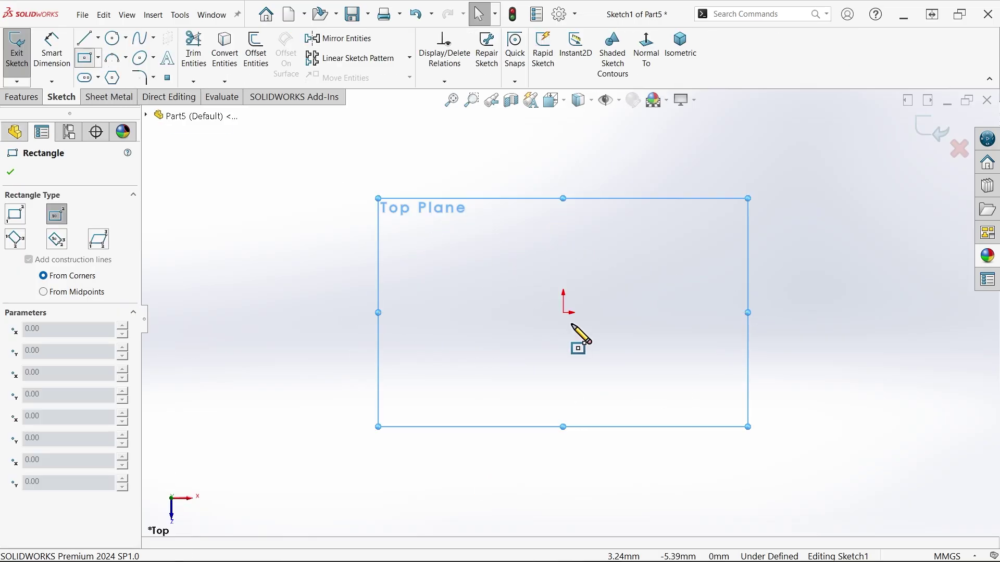
click(563, 313)
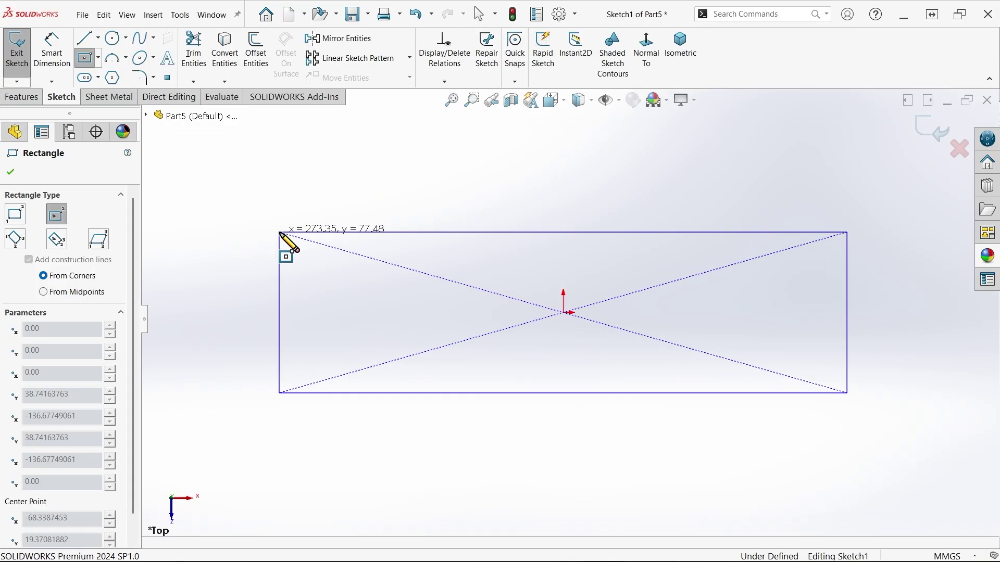
click(280, 232)
Dimension the rectangle to 30 mm long and 10 mm wide
click(55, 62)
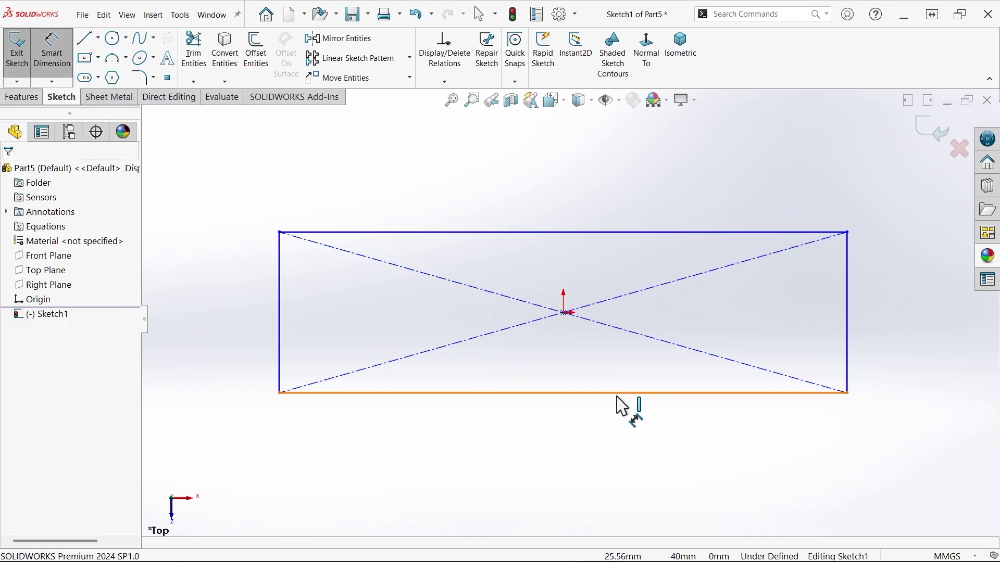
click(617, 413)
click(601, 426)
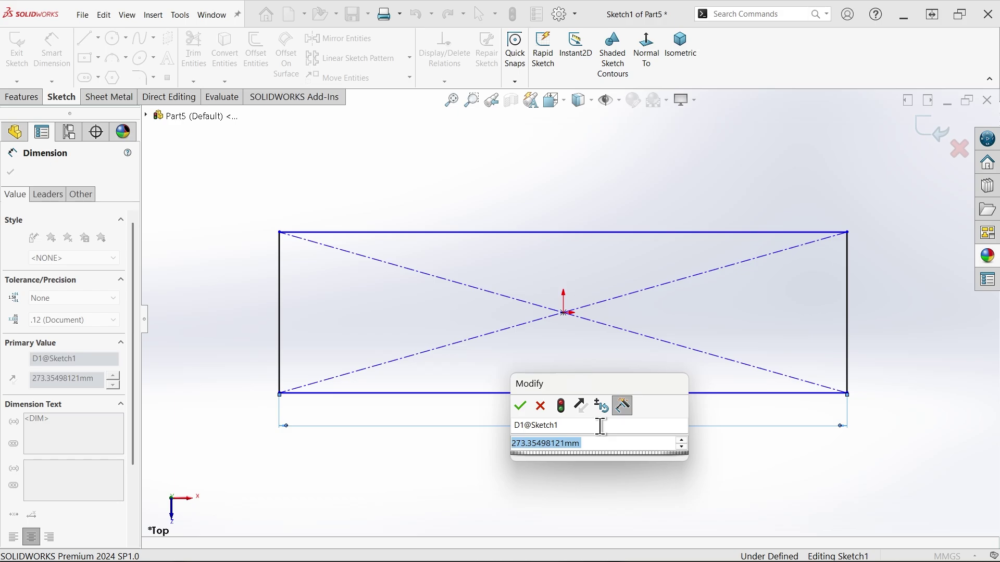
text(30)
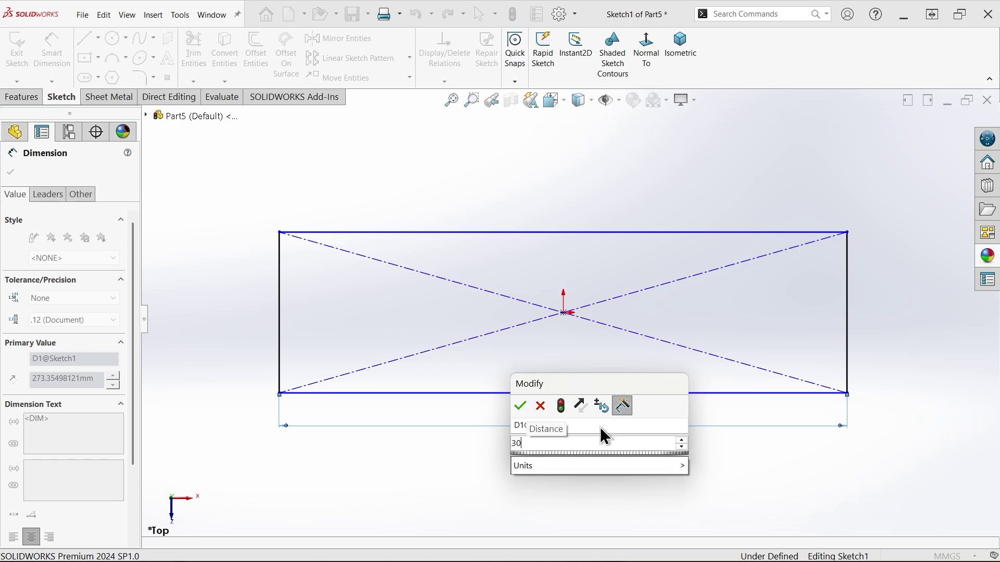
key(Return)
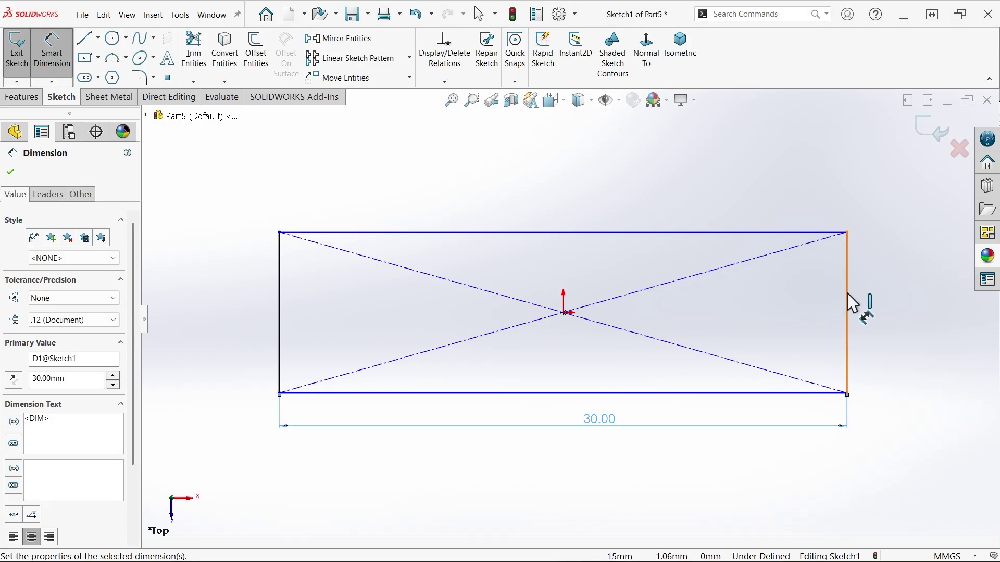
click(848, 307)
click(888, 316)
text(10)
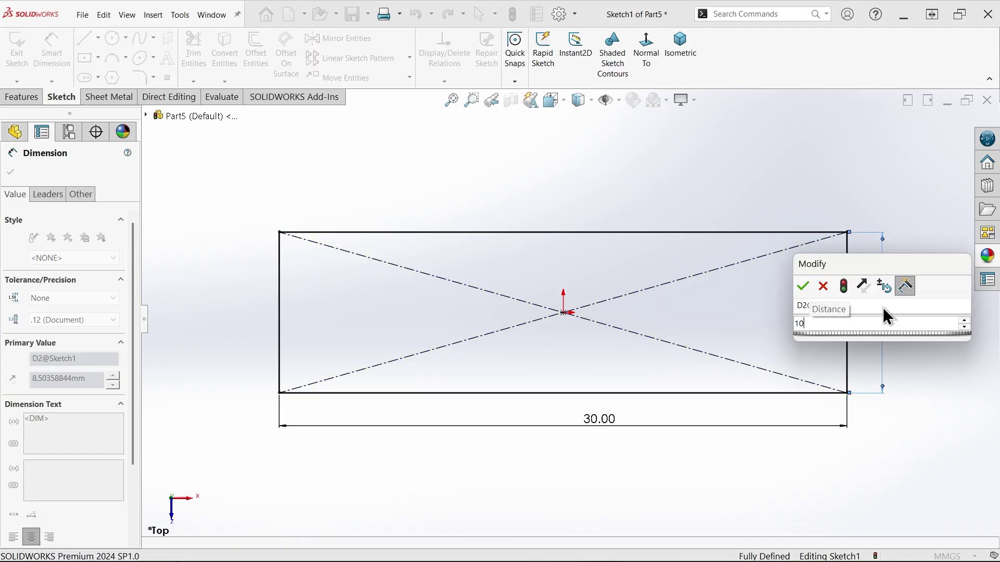
key(Return)
Extrude the rectangle 1 mm upward as a blind boss and fit the plate in the view
click(22, 97)
click(23, 52)
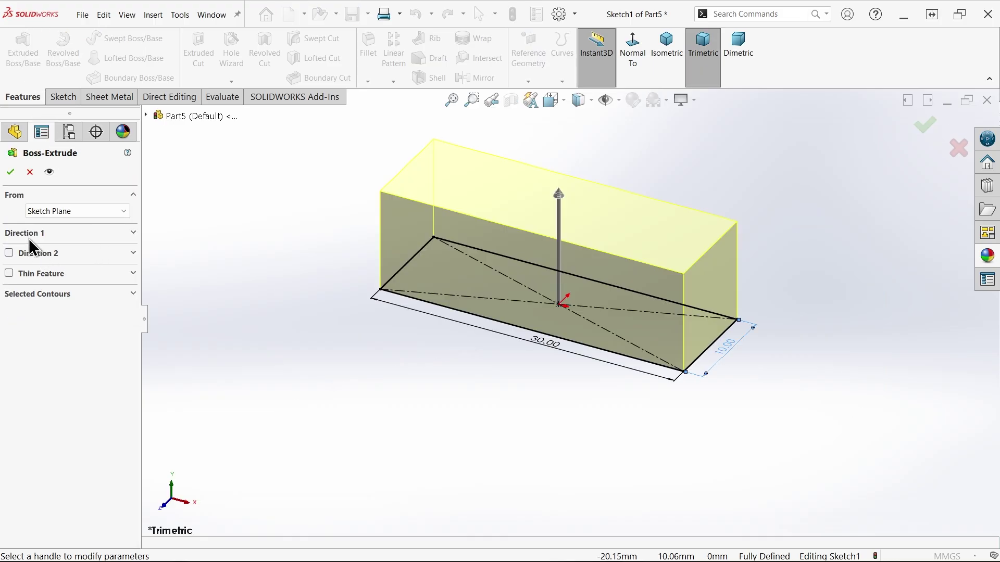
click(30, 235)
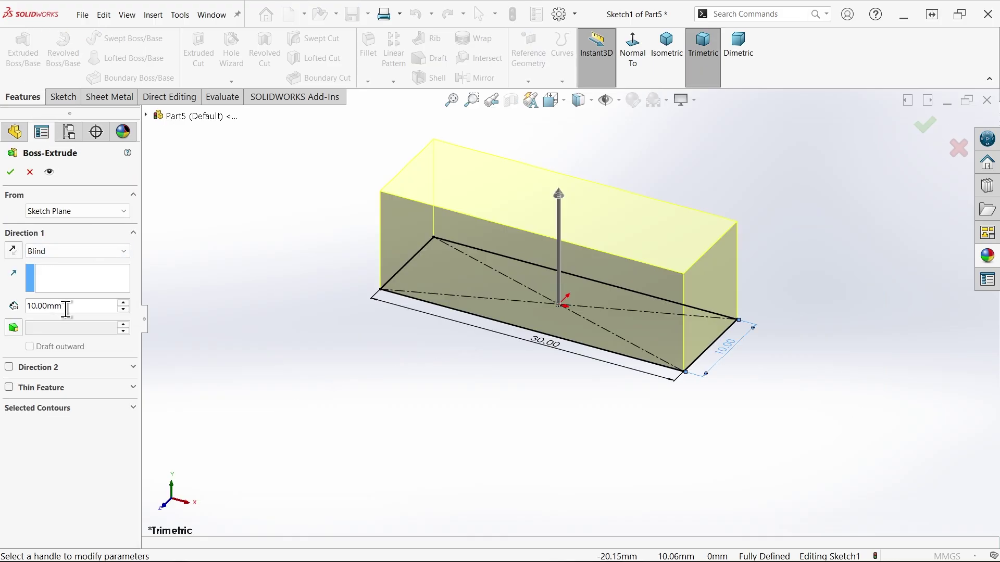
text(1)
key(Return)
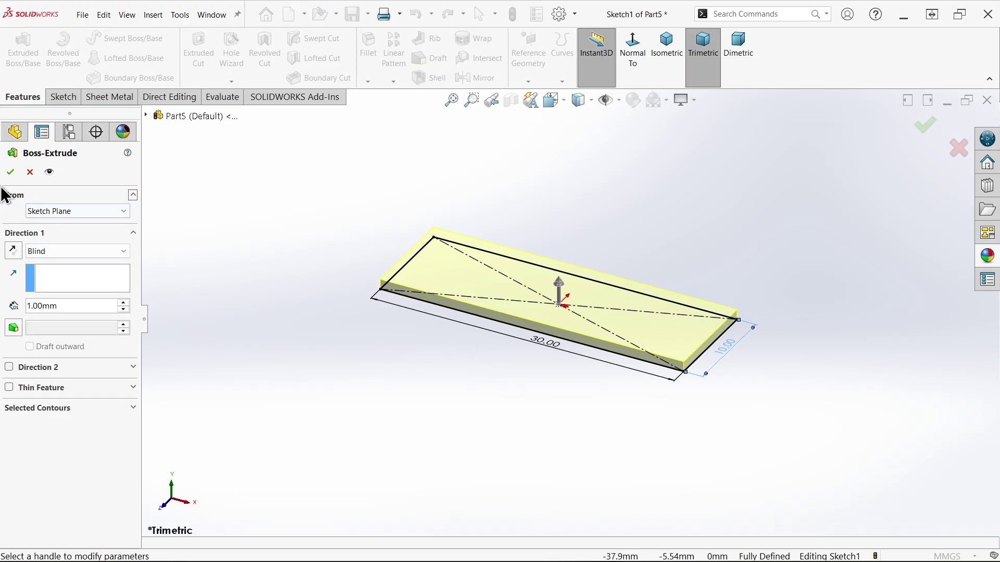
click(10, 173)
key(f)
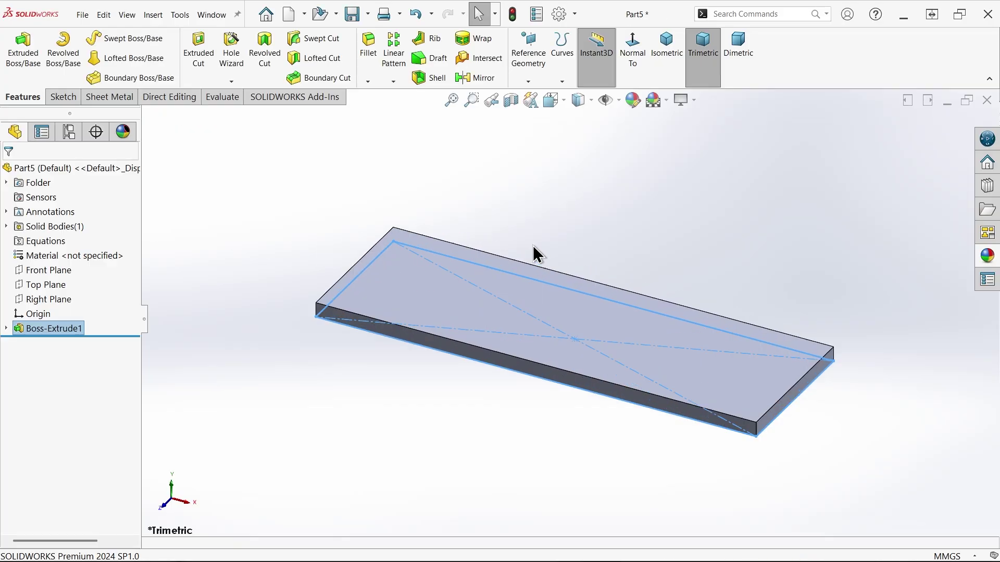
Sketch a horizontal centerpoint straight slot about 21 mm long and 6.5 mm wide on the plate's top face, centred on the origin
click(605, 221)
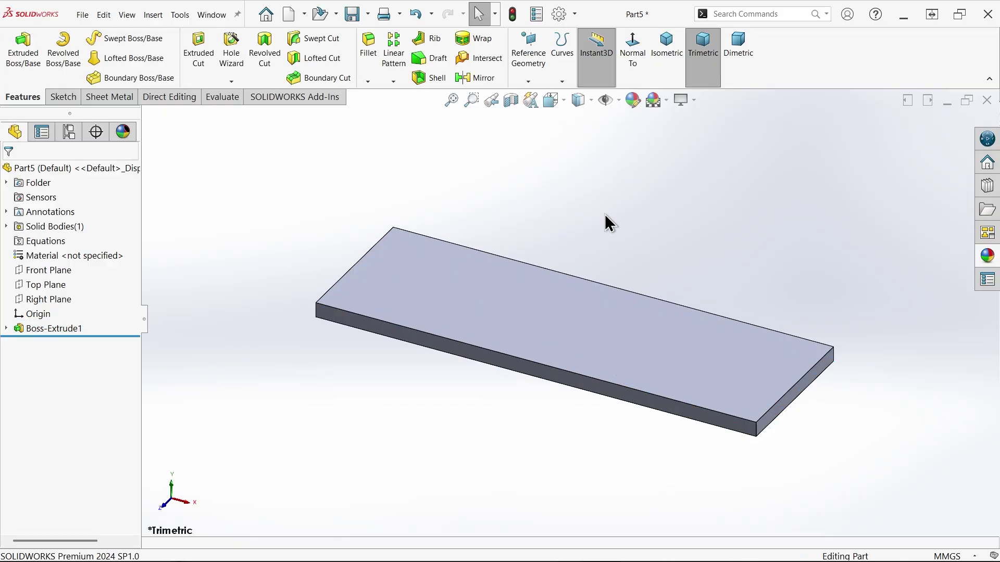
click(575, 331)
click(618, 294)
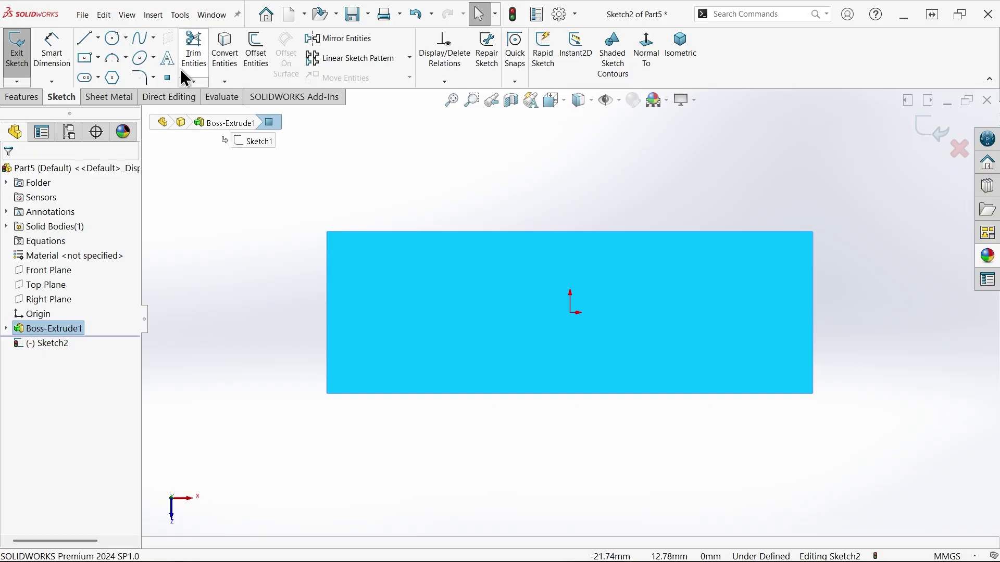
click(84, 79)
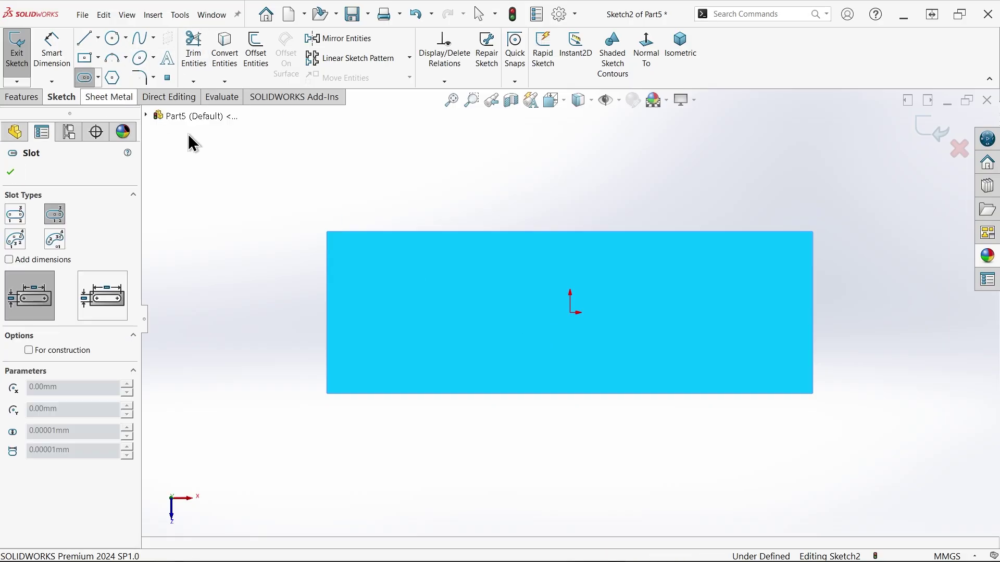
click(569, 313)
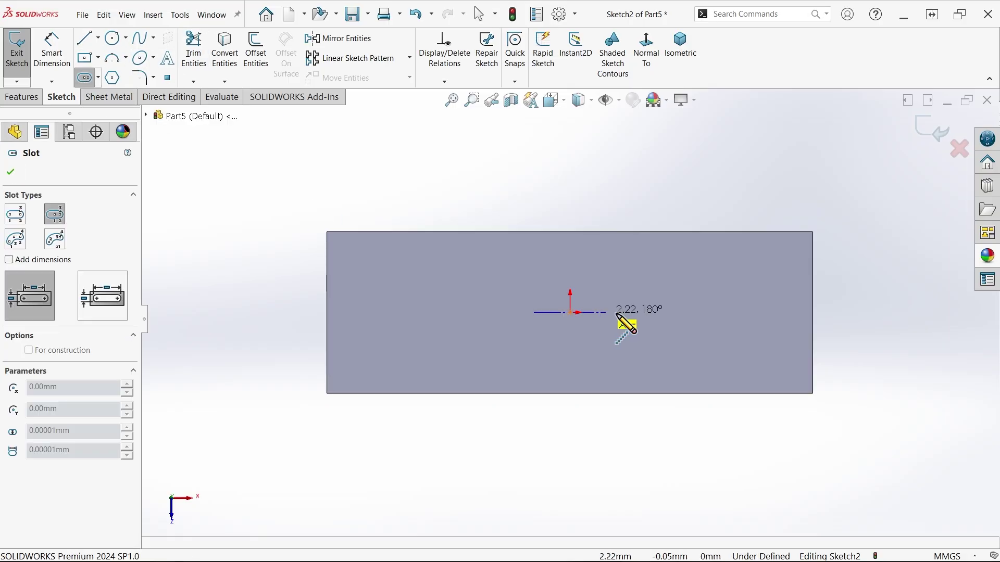
click(688, 314)
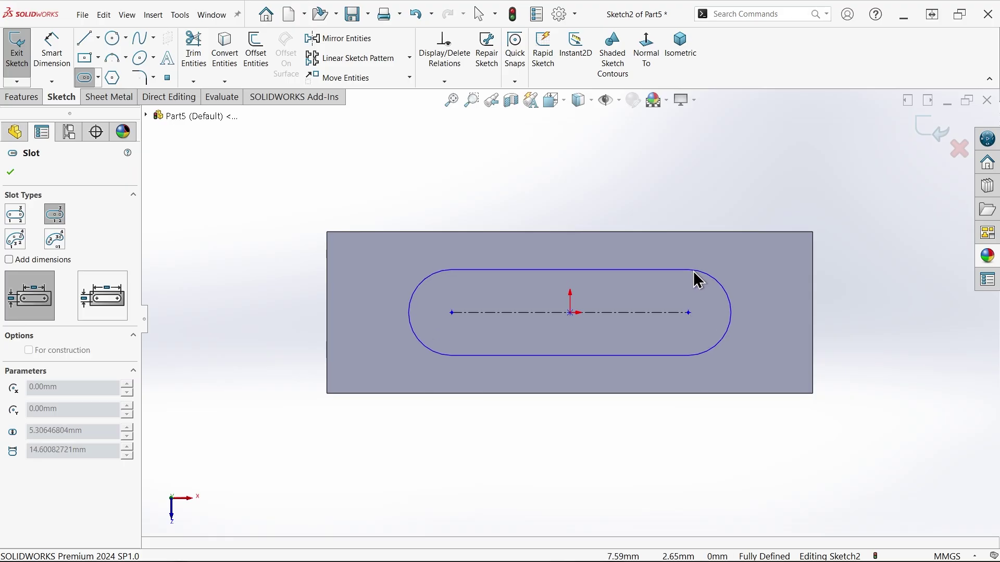
Dimension the slot's overall length between its two end arcs to 22.5 mm
click(54, 52)
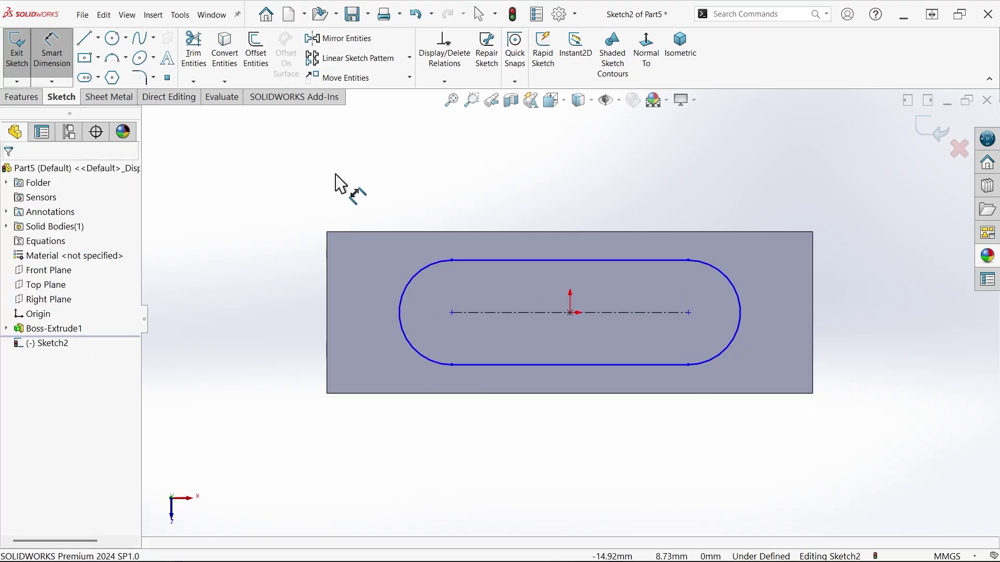
click(739, 329)
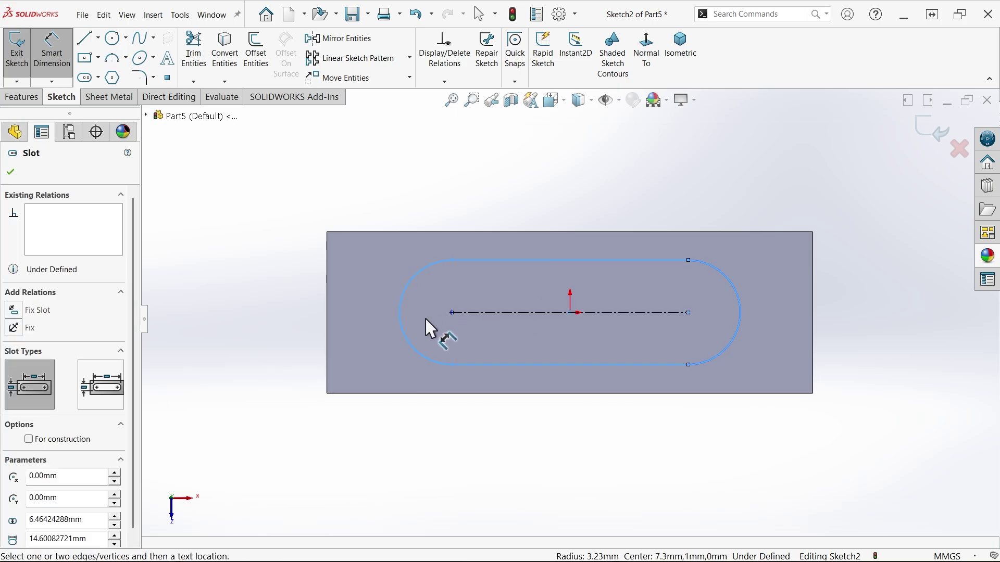
click(455, 281)
click(539, 196)
text(22.)
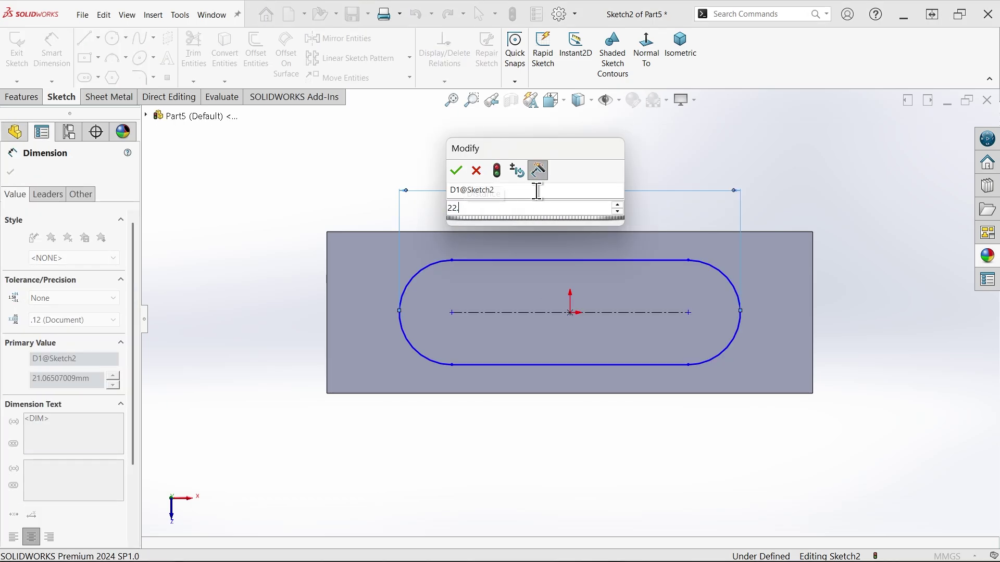
text(5)
click(456, 175)
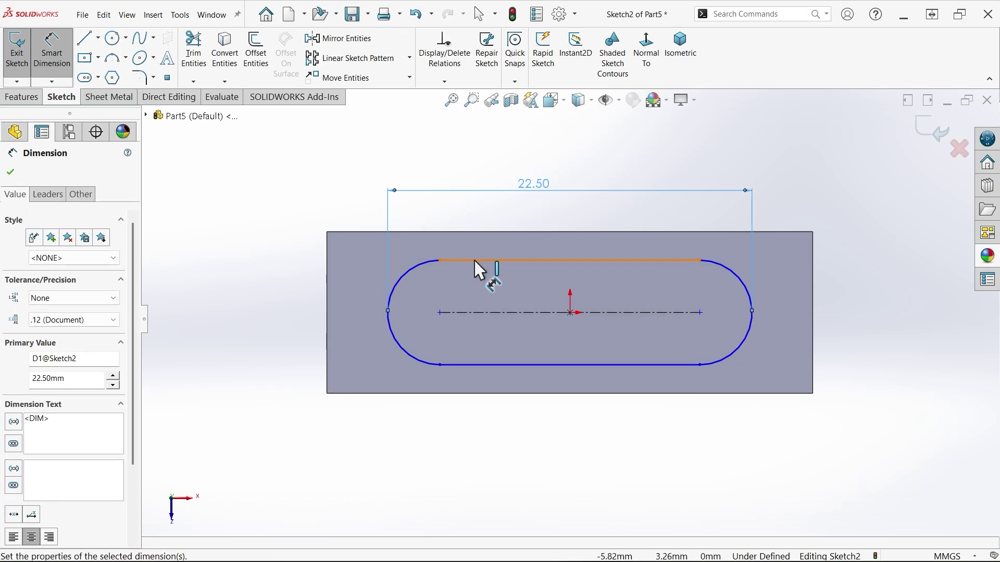
Dimension the slot's width between its two straight sides to 7.5 mm
click(474, 365)
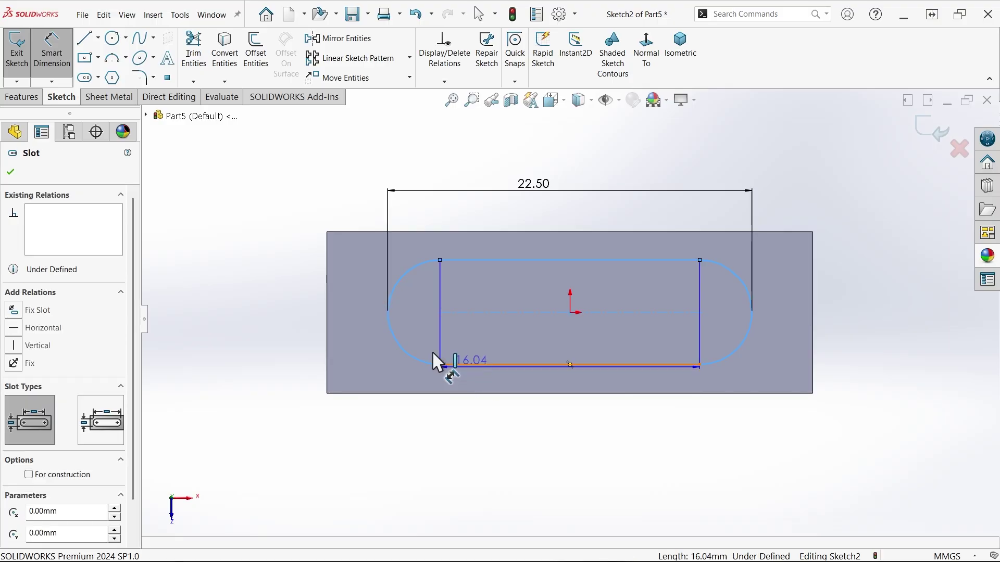
click(458, 367)
click(283, 311)
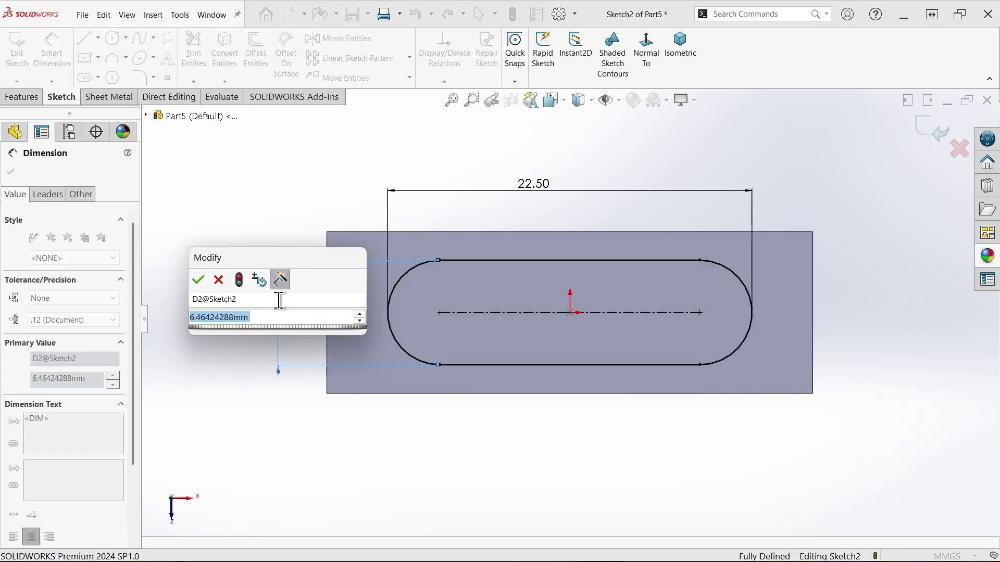
text(6.75)
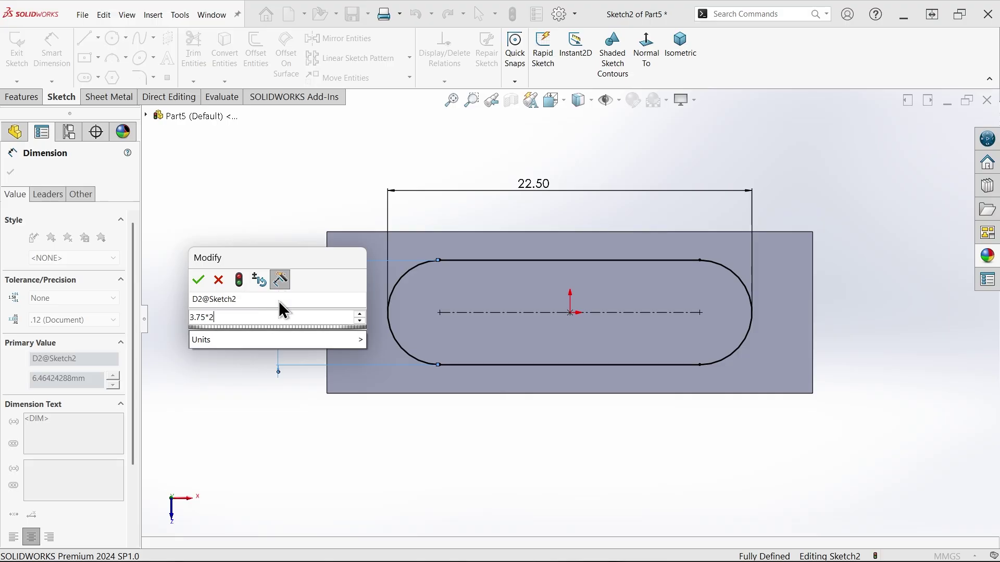
key(Escape)
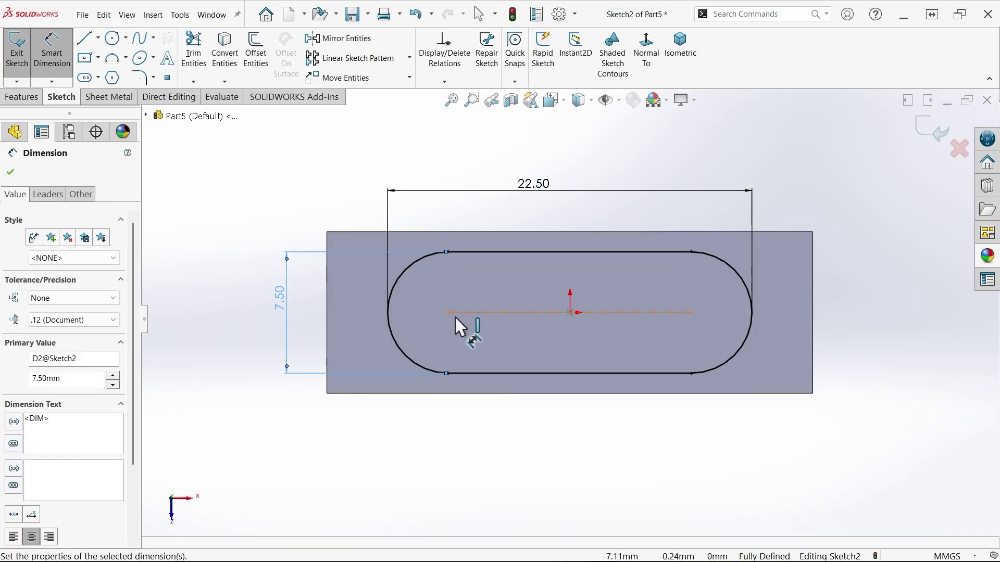
Draw a horizontal line through the slot's centre, joining the midpoints of its two end arcs
click(83, 41)
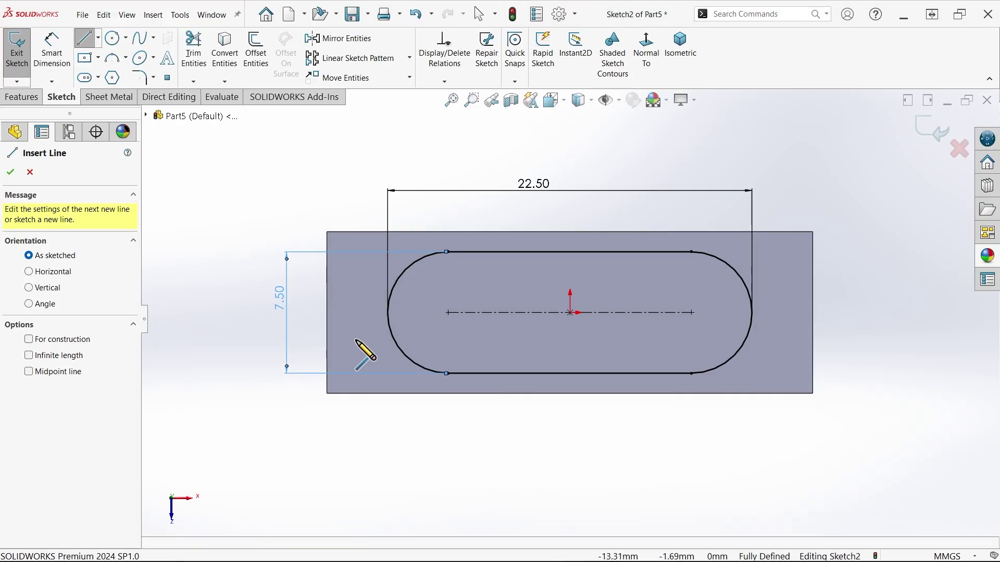
click(387, 313)
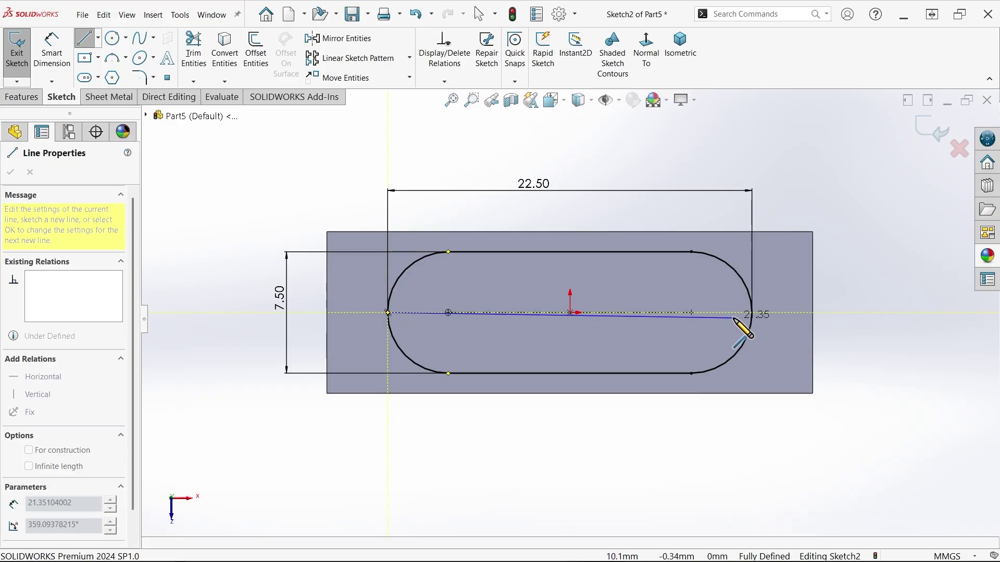
click(750, 313)
right_click(795, 267)
click(795, 264)
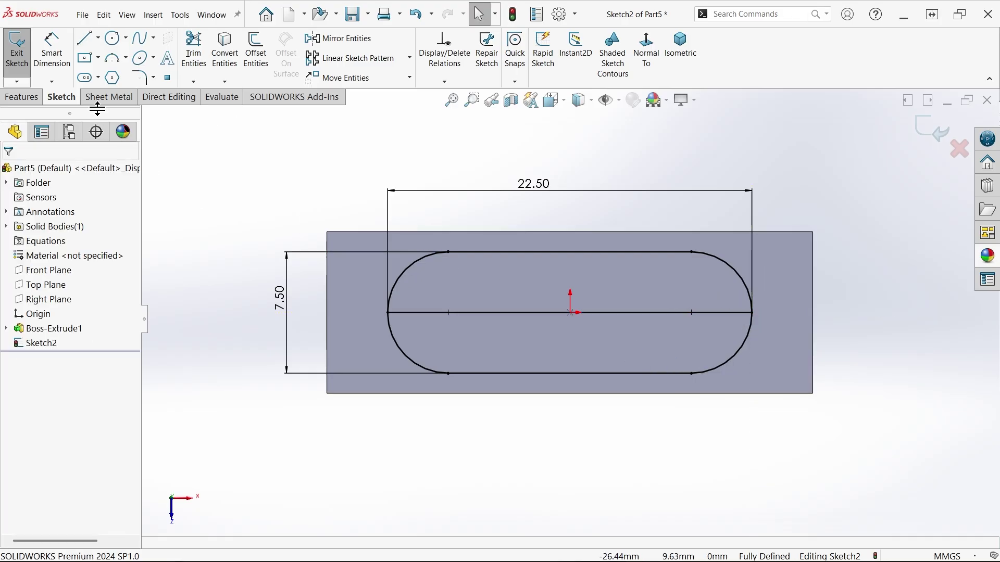
Extrude only the rear half of the divided slot 1.5 mm upward as a blind boss merged with the plate
click(18, 97)
click(23, 49)
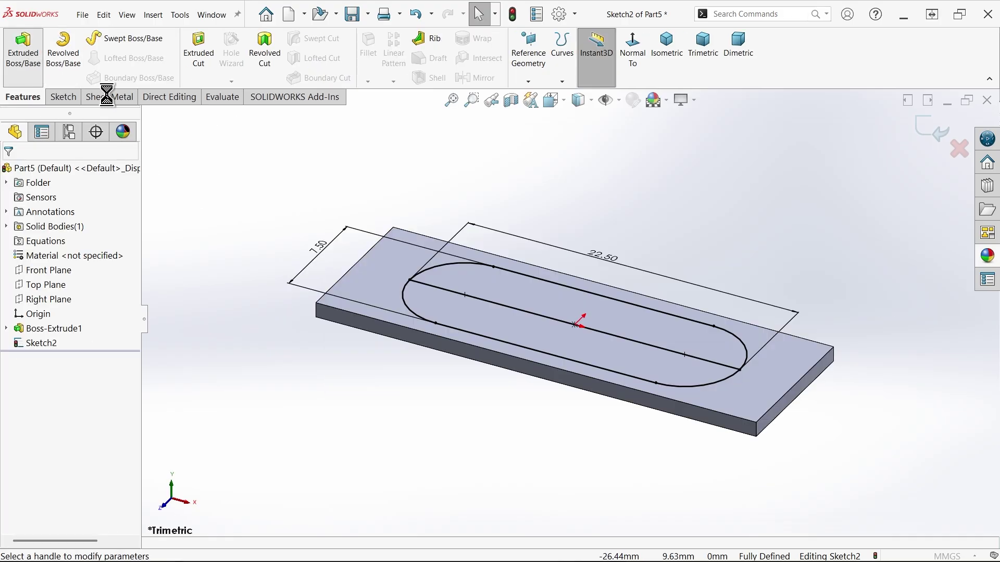
scroll(573, 292, down, 3)
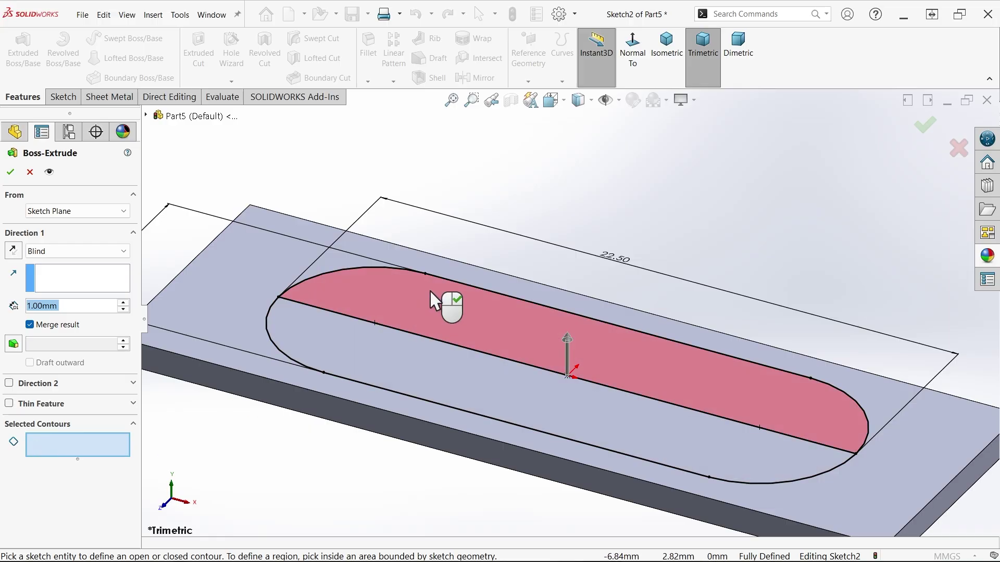
click(457, 309)
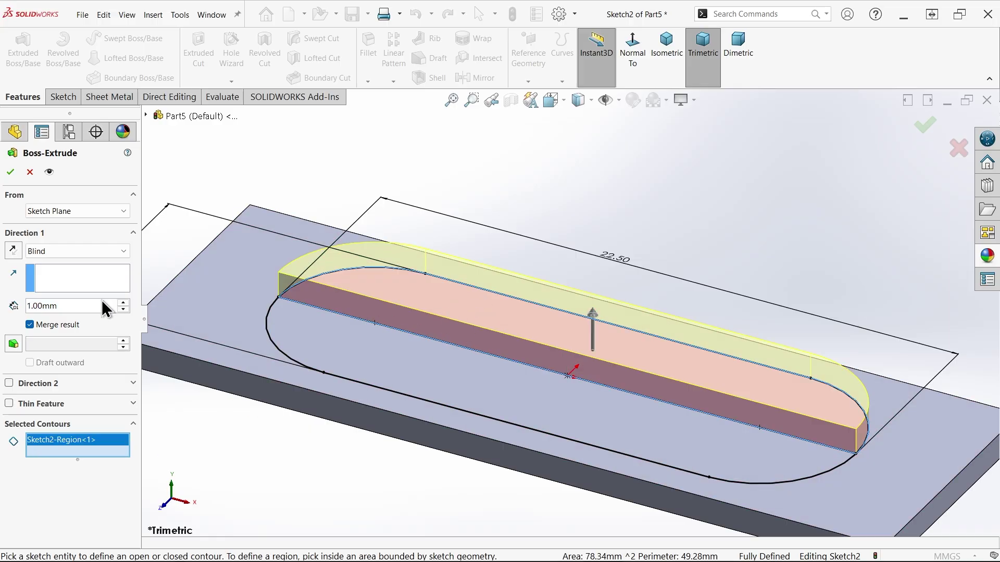
text(1.5)
key(Return)
click(12, 173)
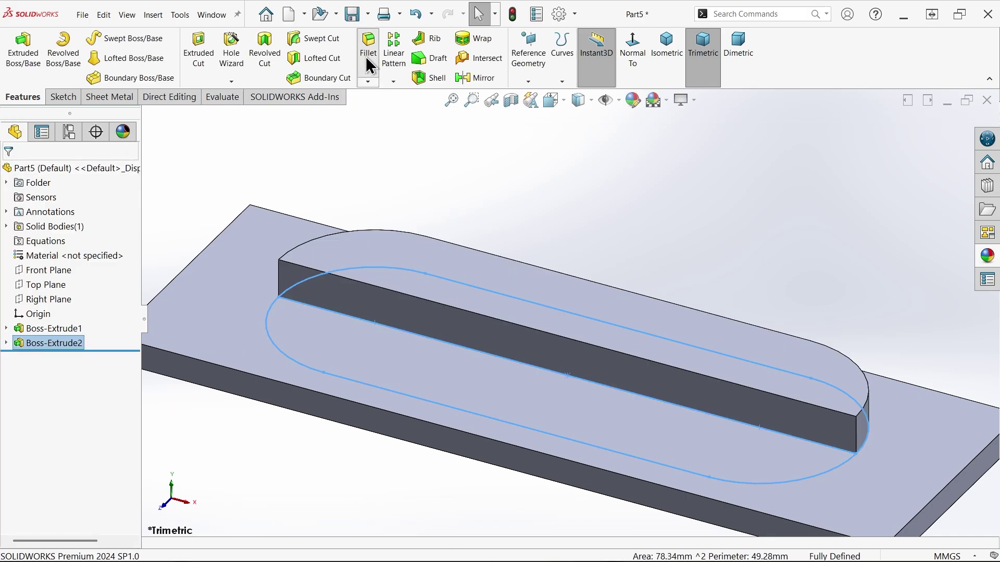
Fillet the curved top and base edge chains of the half-slot boss with a 0.75 mm radius and tangent propagation
click(365, 57)
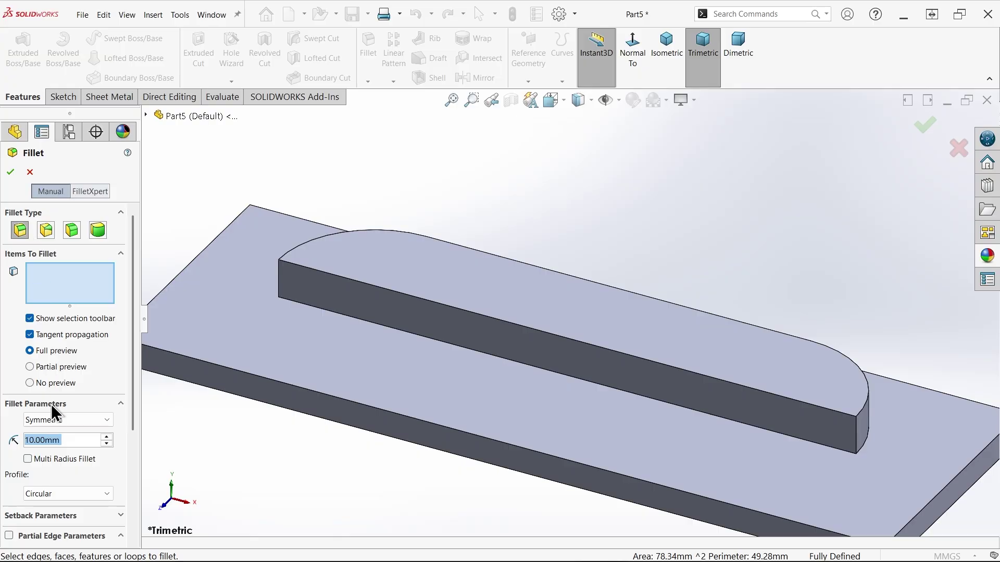
click(46, 442)
text(0.75)
key(Return)
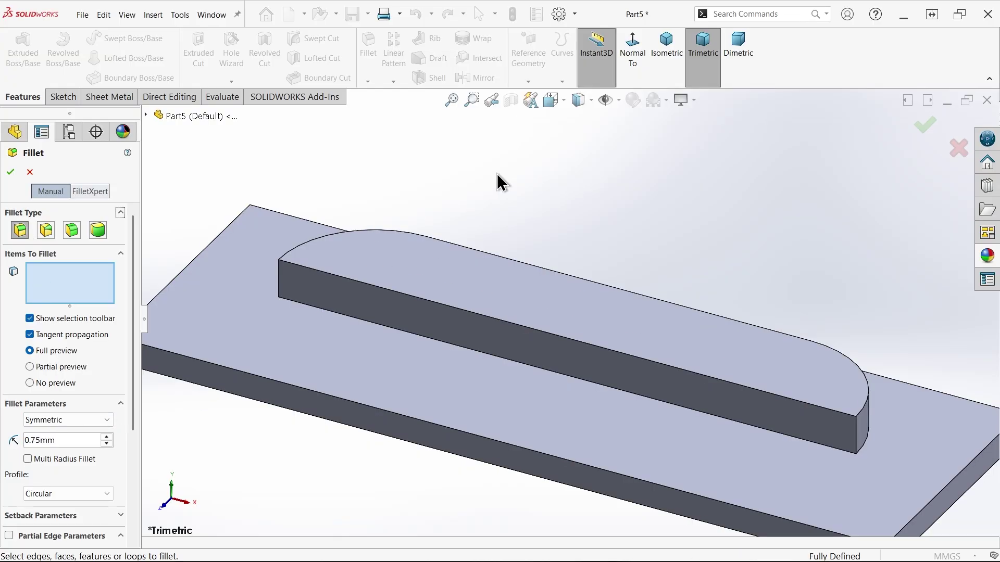
key(f)
middle_drag(636, 189, 456, 372)
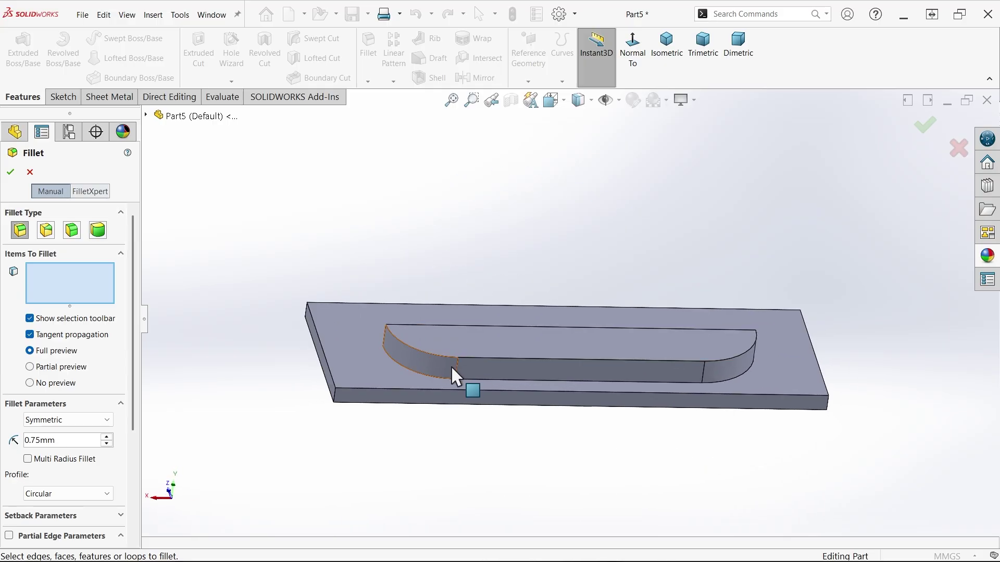
scroll(455, 372, down, 5)
click(445, 309)
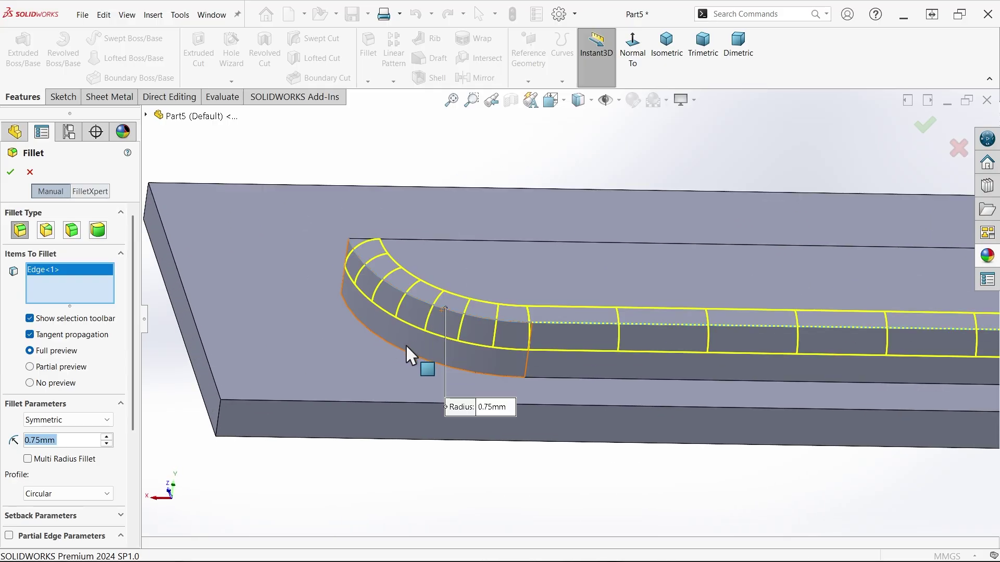
click(392, 345)
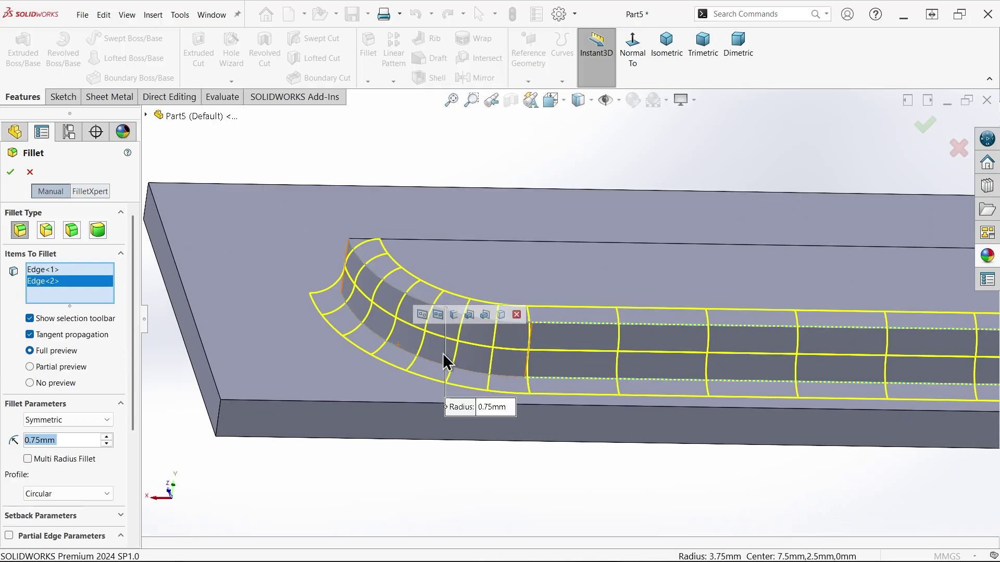
scroll(445, 357, up, 4)
scroll(515, 310, up, 2)
scroll(736, 324, down, 3)
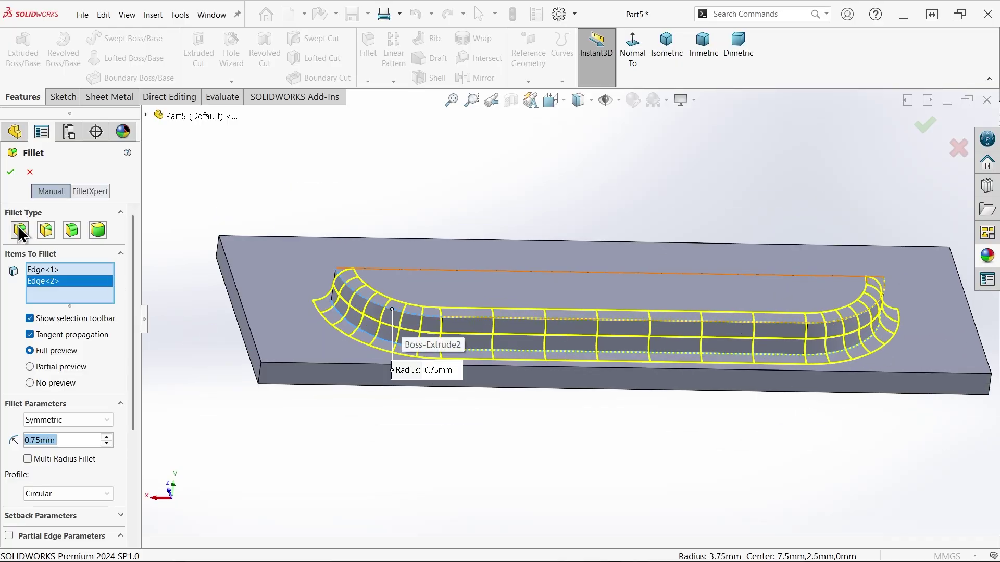
click(9, 175)
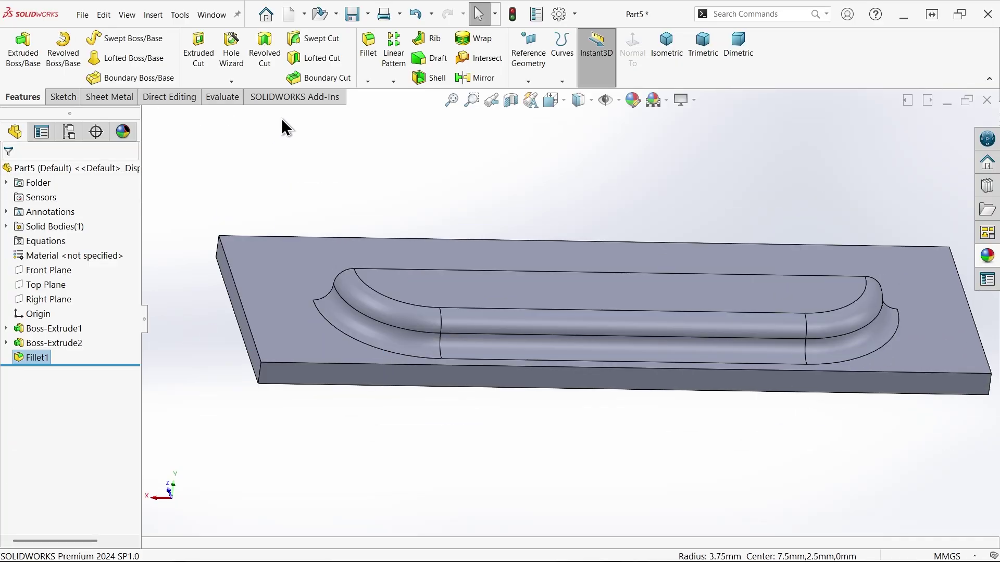
Create a forming tool with the plate's top face as stopping face and the boss's flat vertical side as the face to remove
click(110, 98)
click(383, 52)
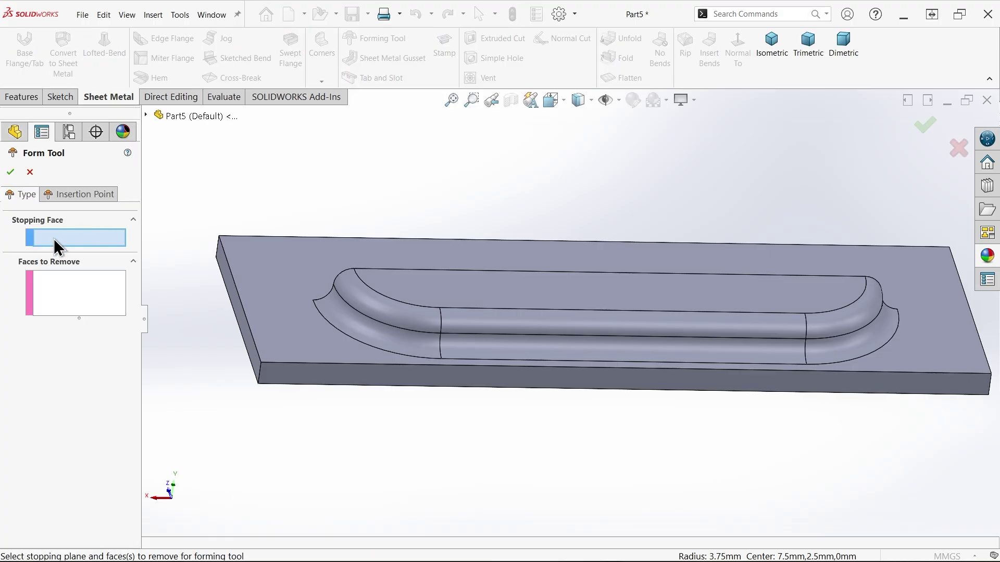
click(292, 269)
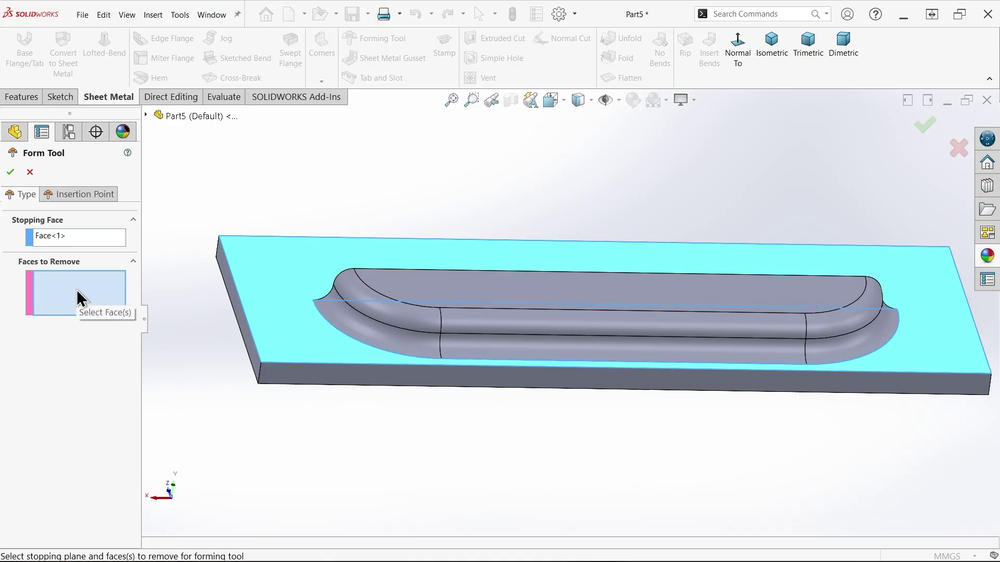
middle_drag(424, 186, 526, 320)
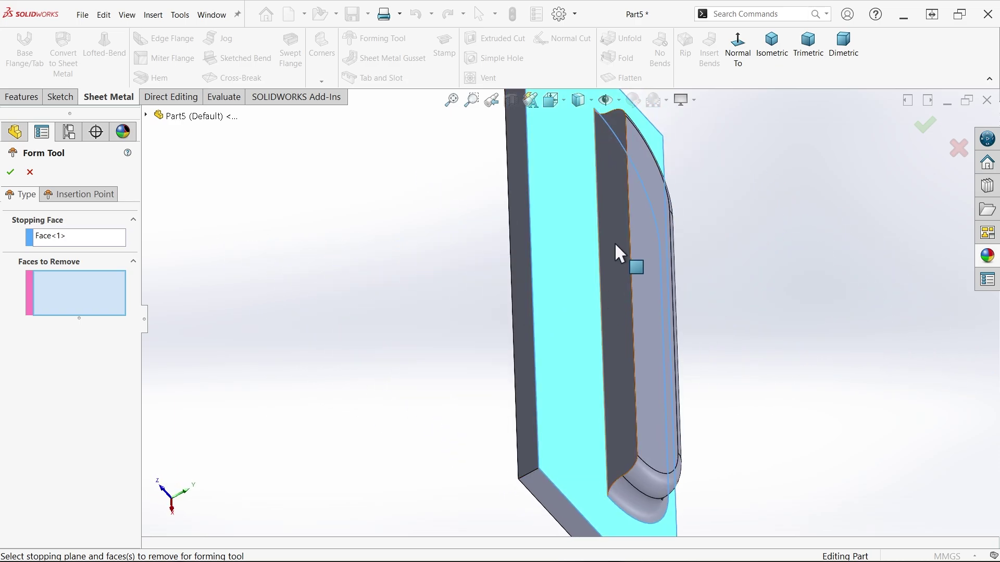
click(615, 308)
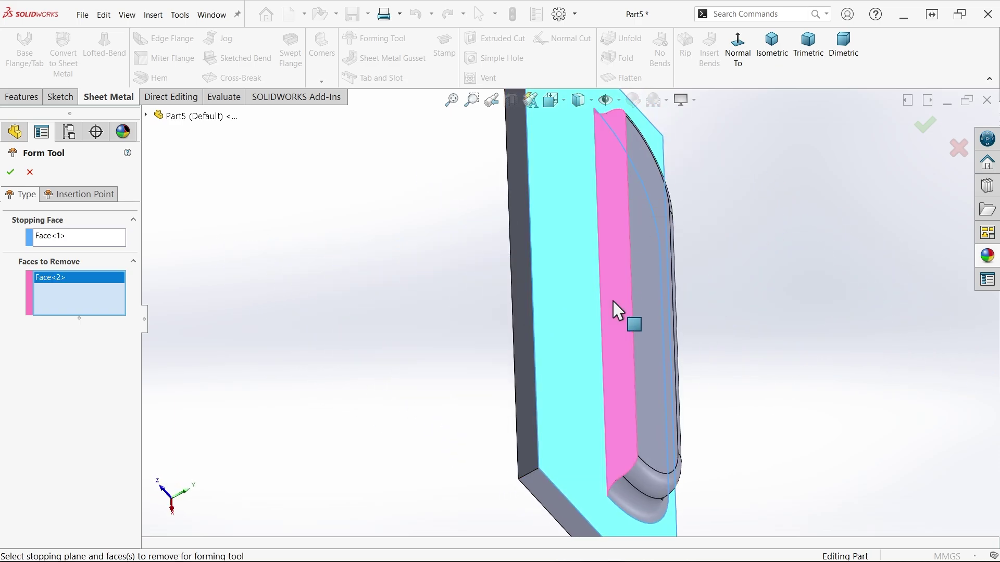
middle_drag(473, 249, 464, 284)
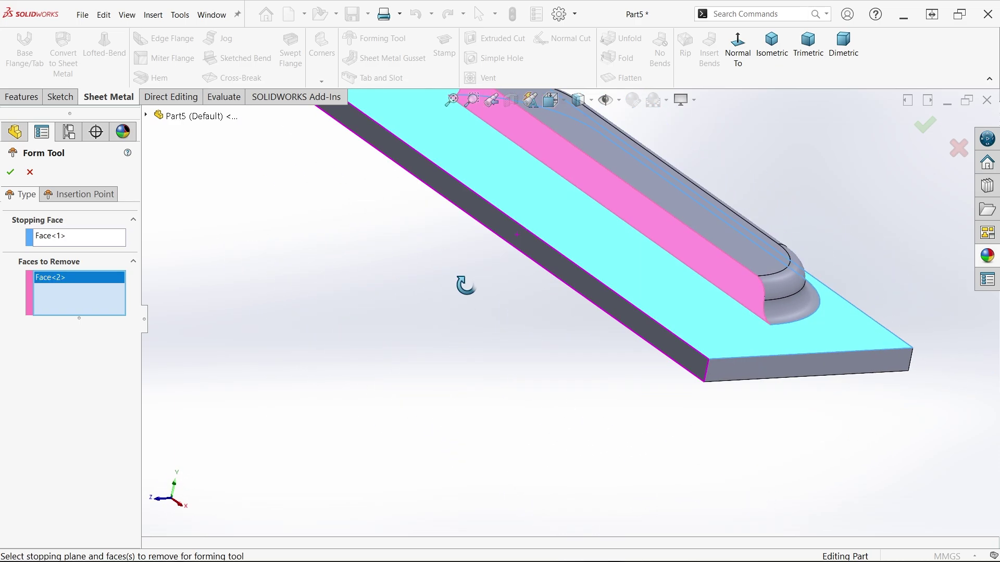
click(771, 52)
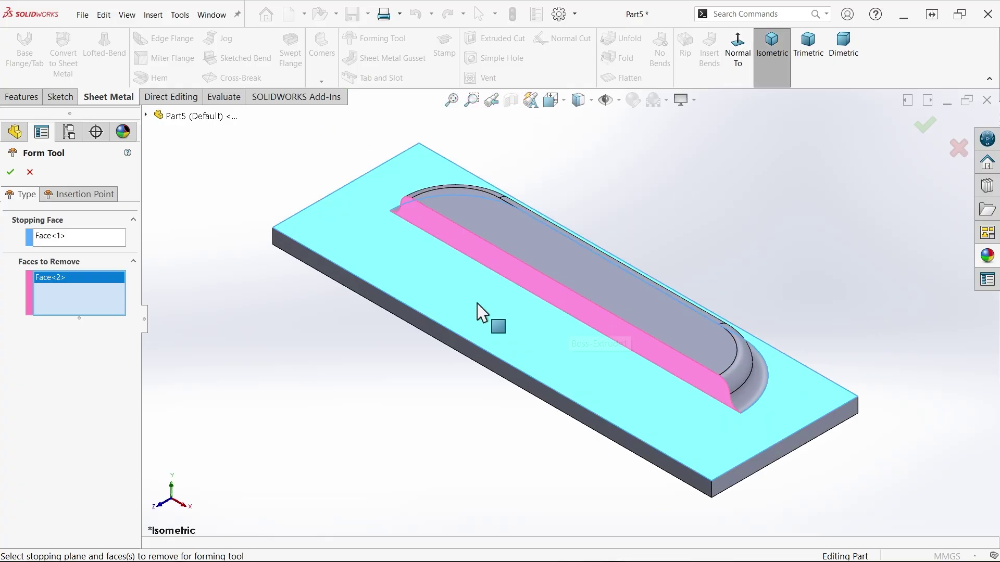
click(11, 174)
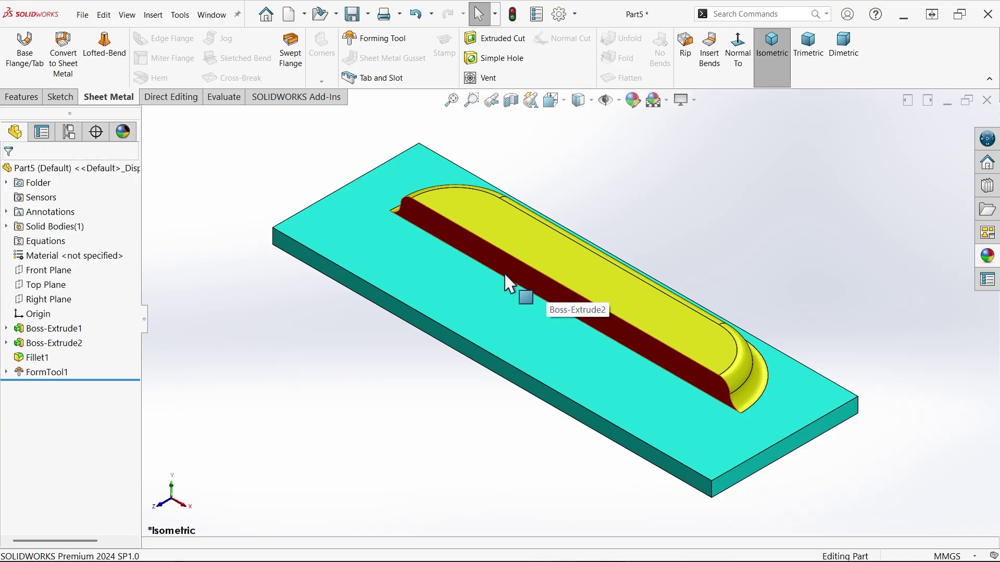
Save the part as a Form Tool (*.sldftp) named Louver Custome in the design library's forming tools > louvers folder
click(82, 16)
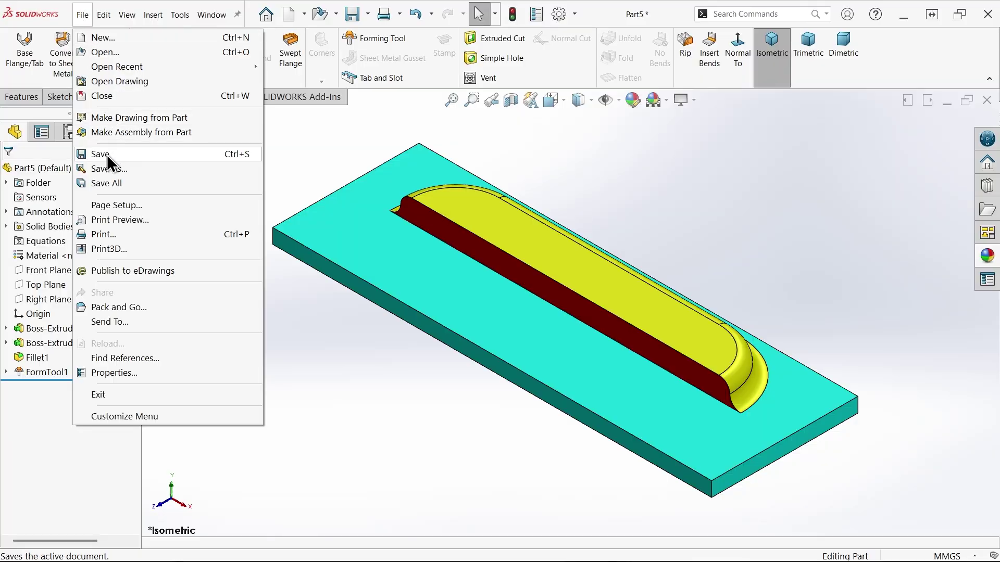
click(106, 172)
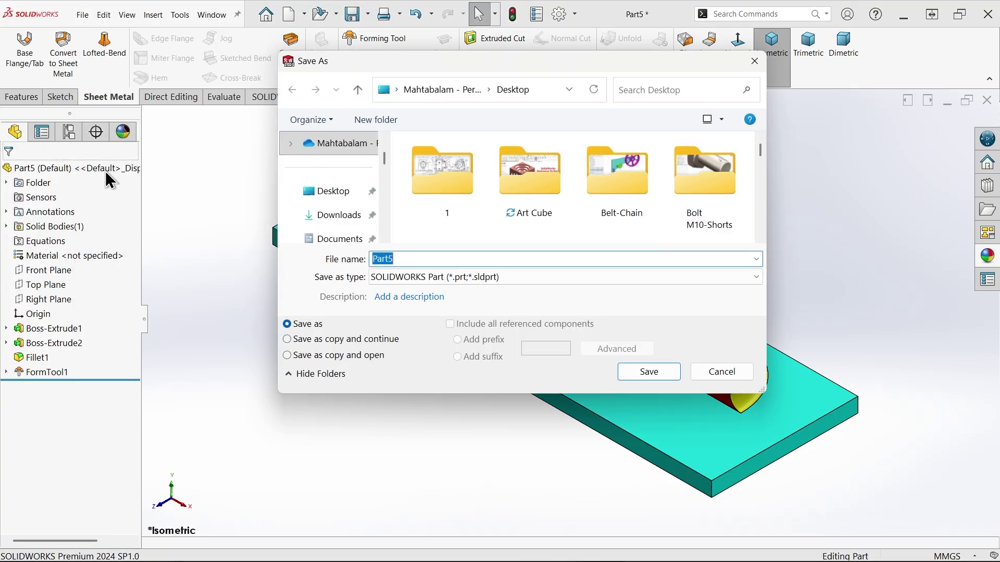
click(453, 278)
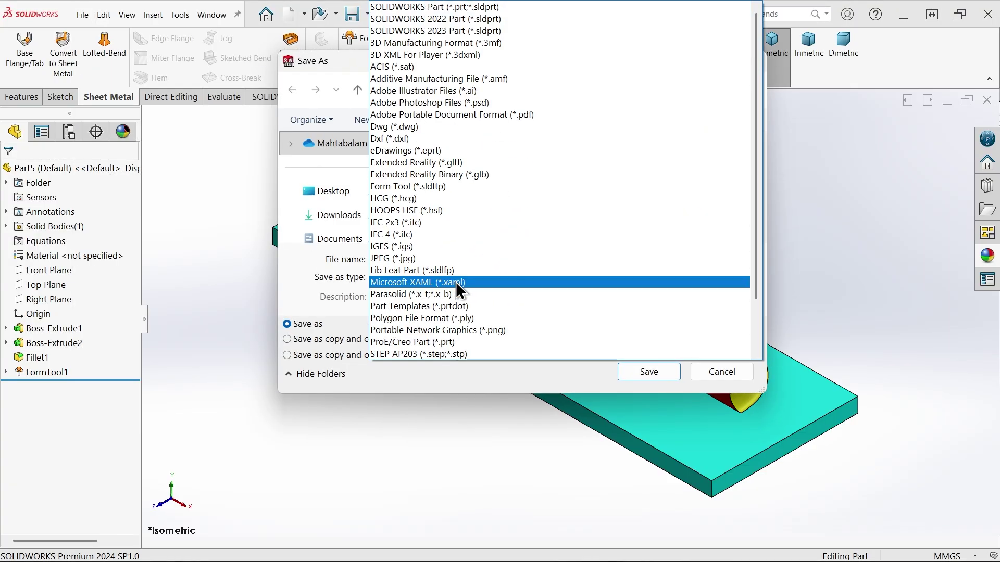
click(402, 187)
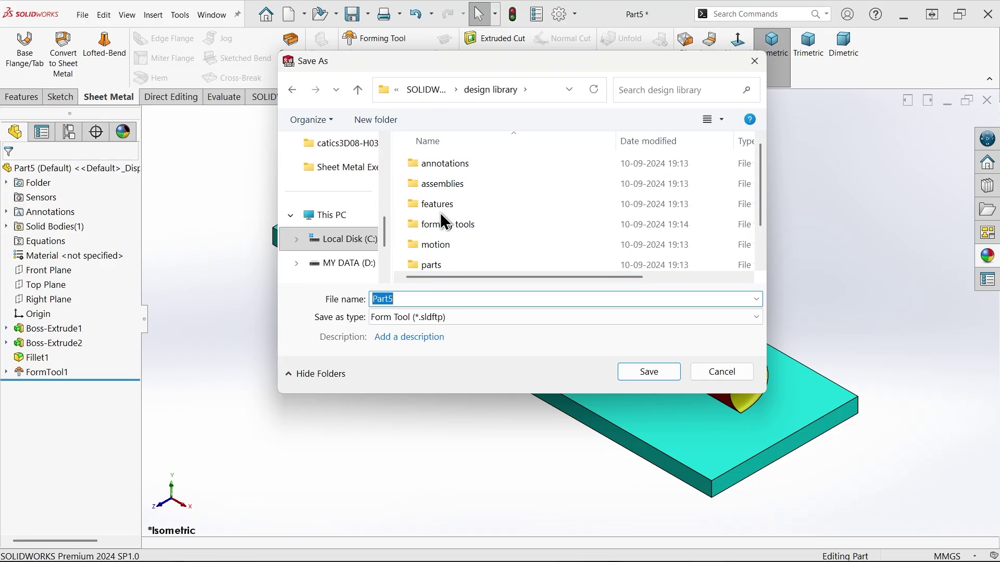
double_click(459, 226)
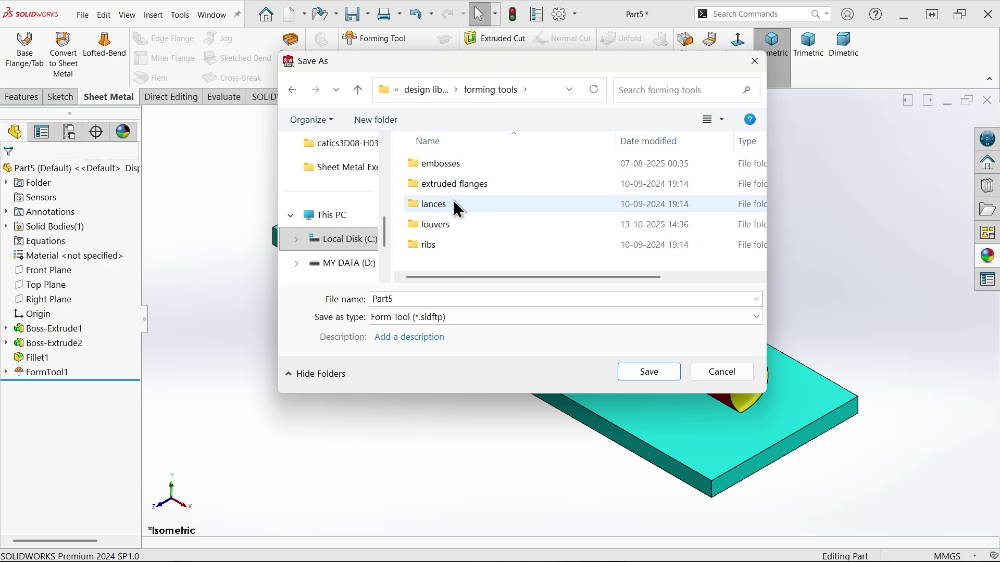
double_click(442, 227)
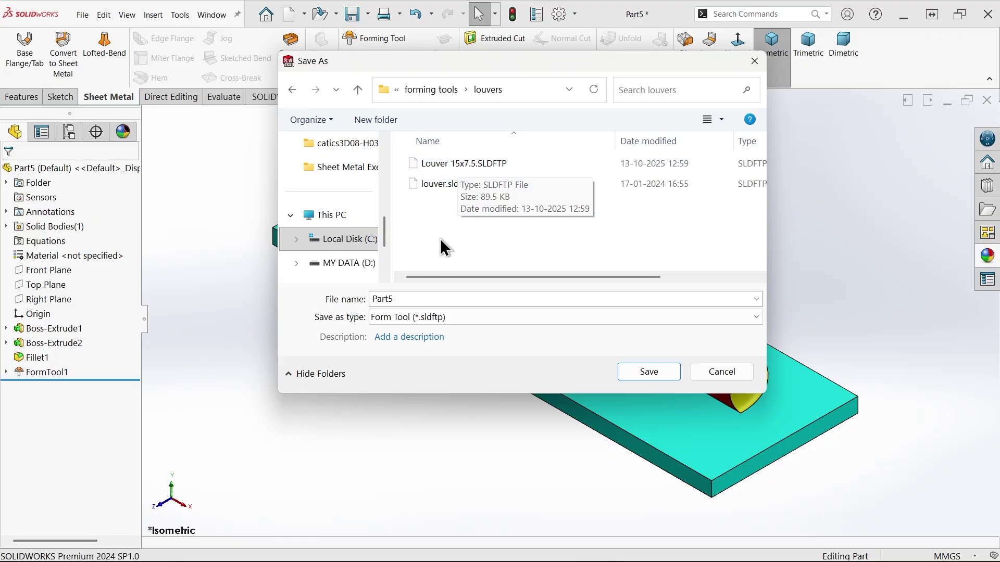
double_click(405, 302)
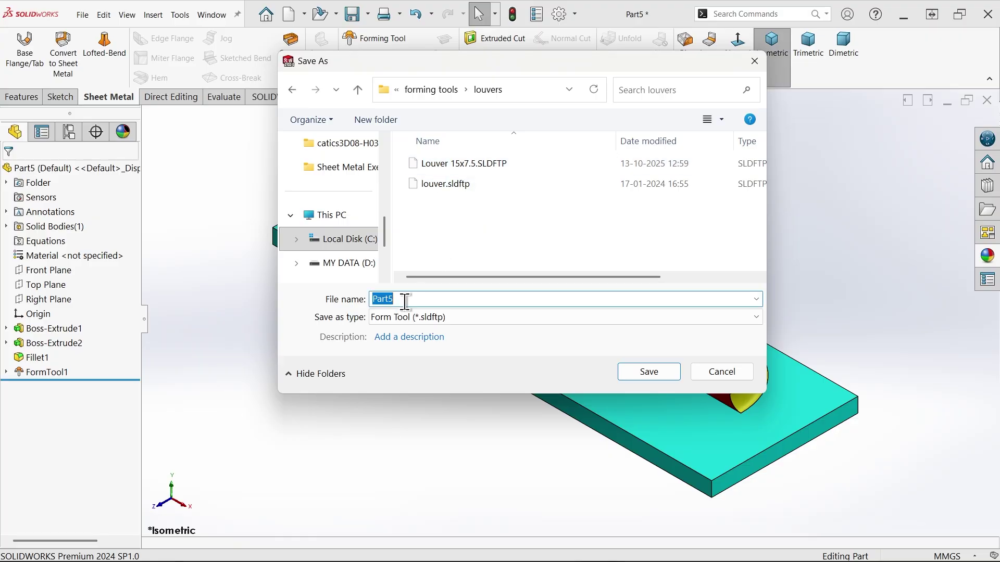
text(Louver)
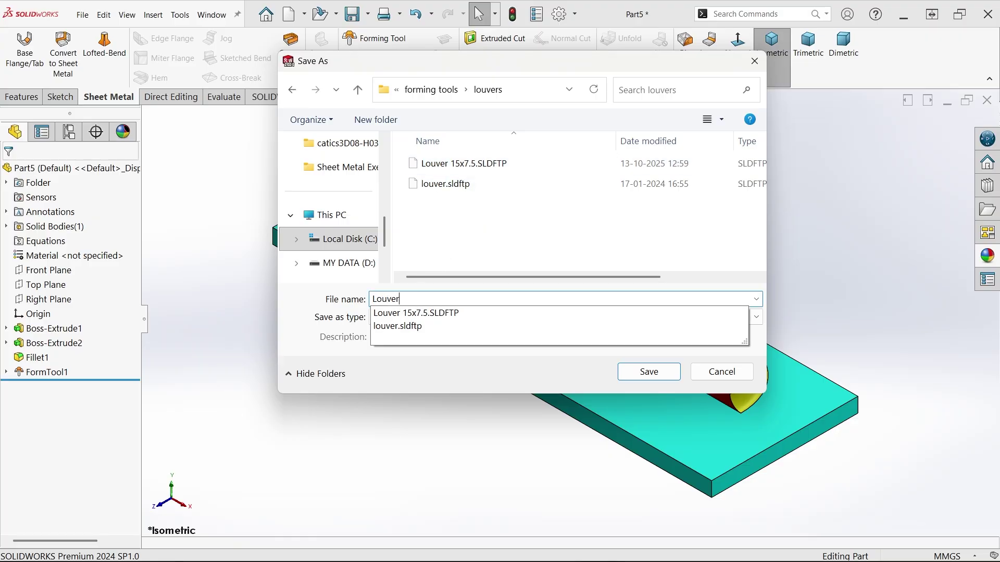
text( Cu)
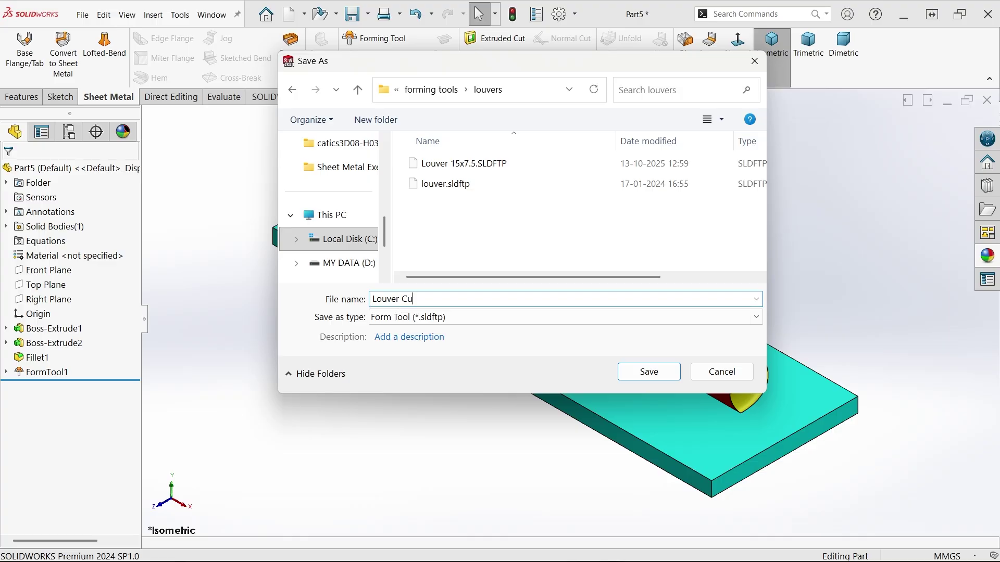
text(stome)
click(647, 370)
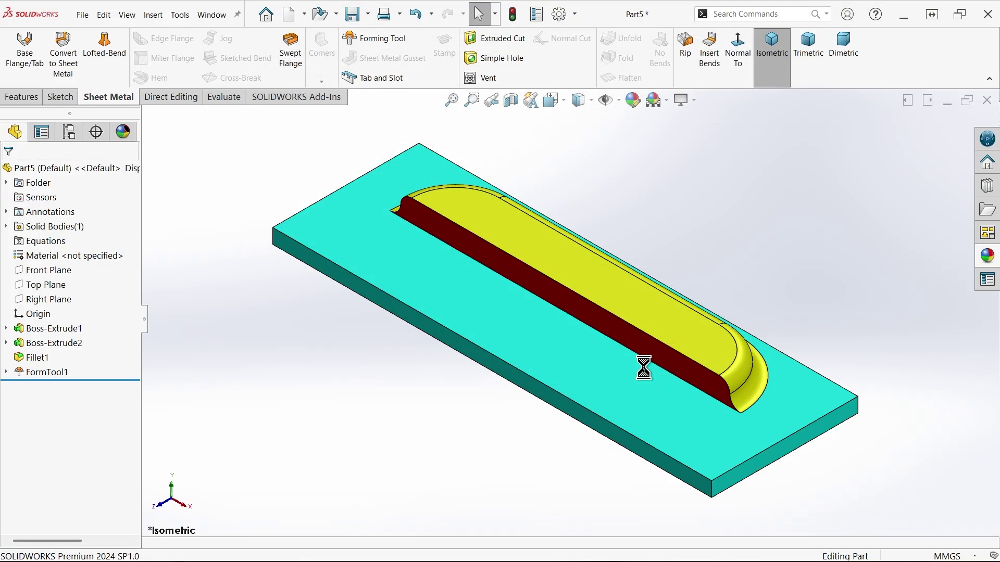
Switch to the bracket part Part4 and set the placed louver form tool's rotation angle to 180 degrees
click(222, 21)
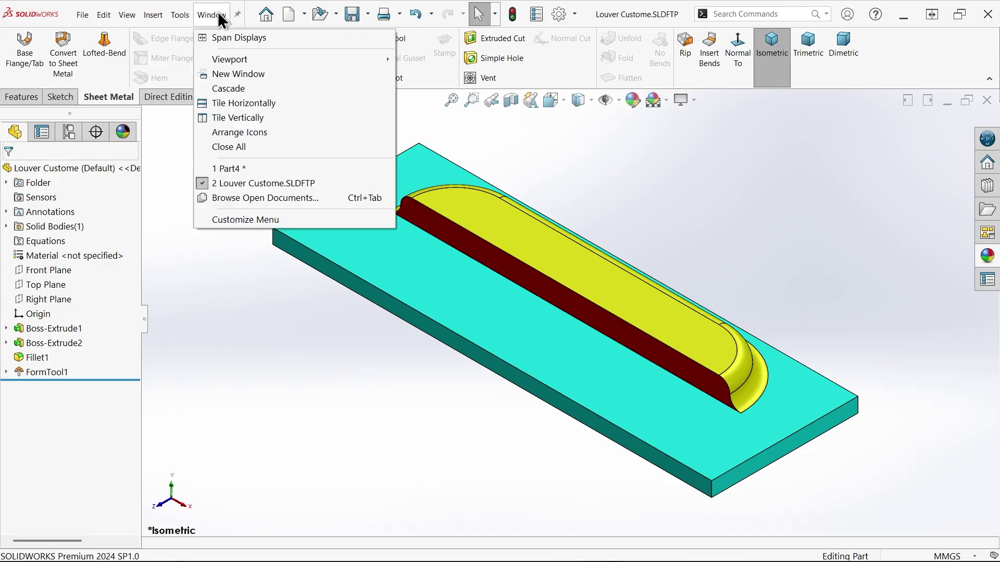
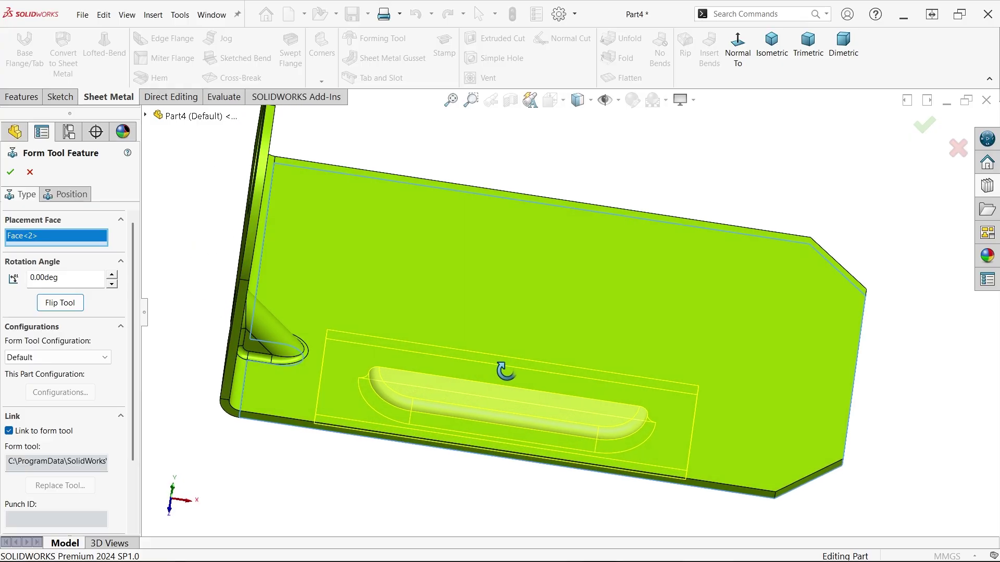
scroll(493, 401, down, 5)
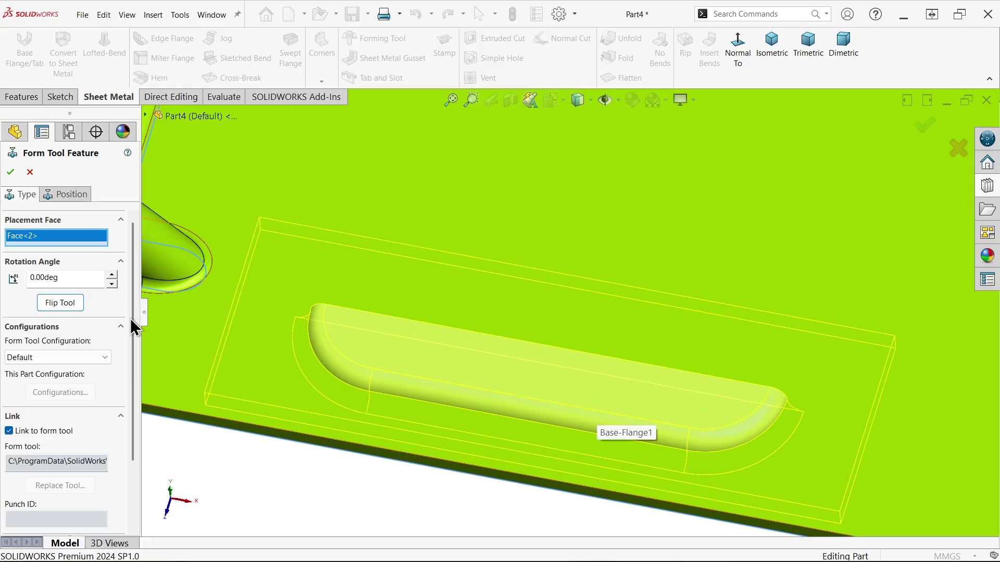
drag(65, 279, 8, 283)
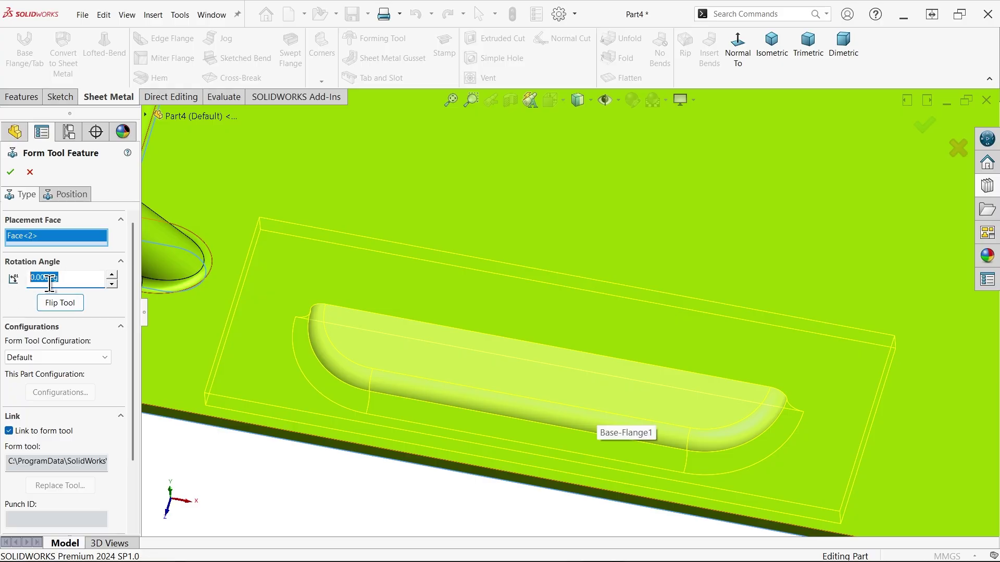
text(180)
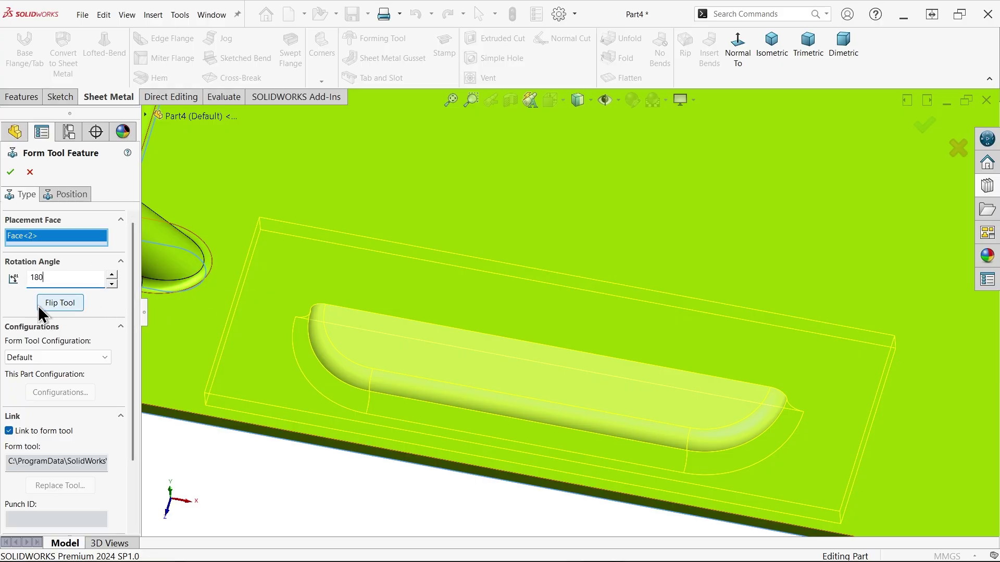
key(Return)
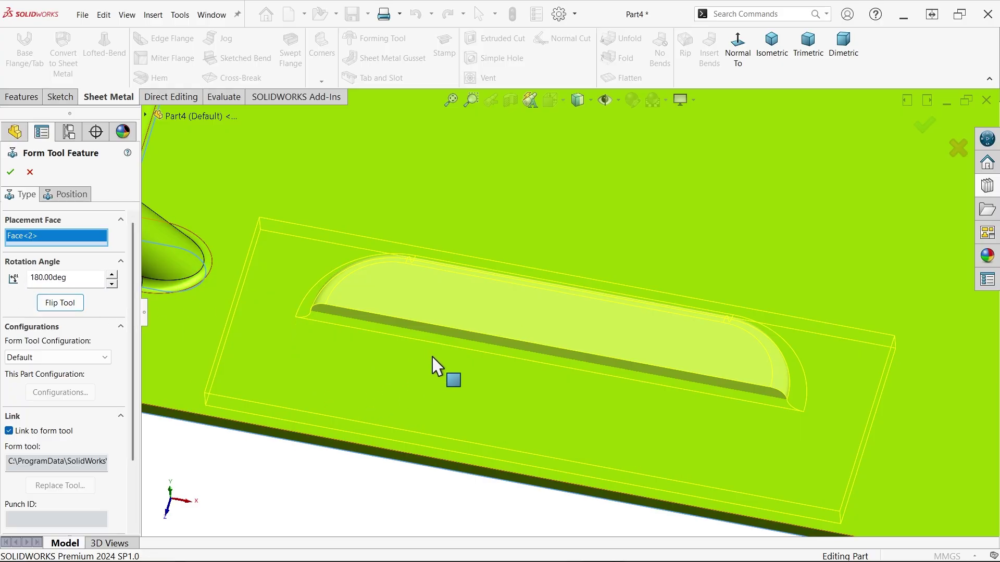
scroll(491, 379, up, 1)
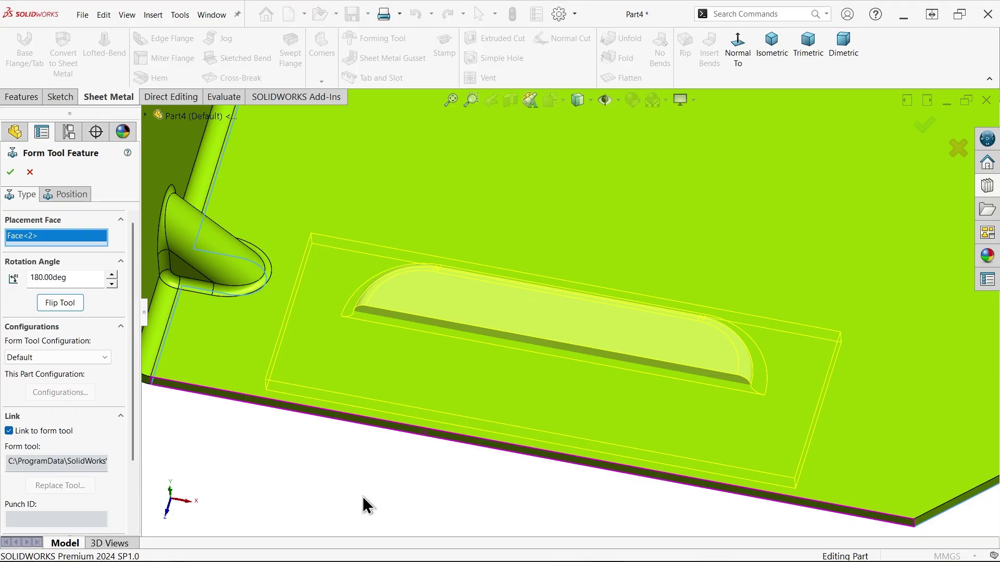
middle_drag(364, 504, 372, 444)
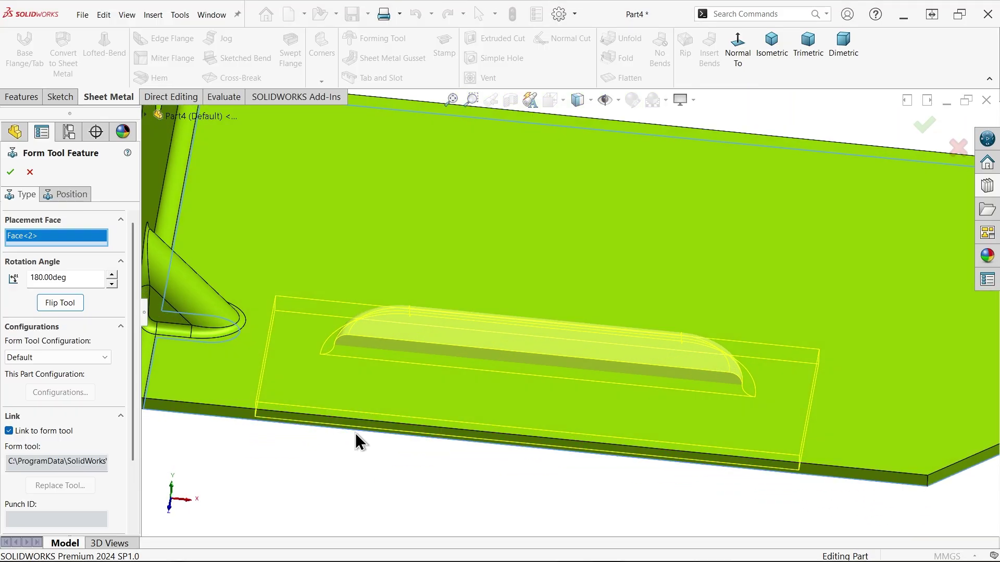
Start positioning the louver tool and move its placement point onto the midpoint of the base flange's long front edge
click(74, 200)
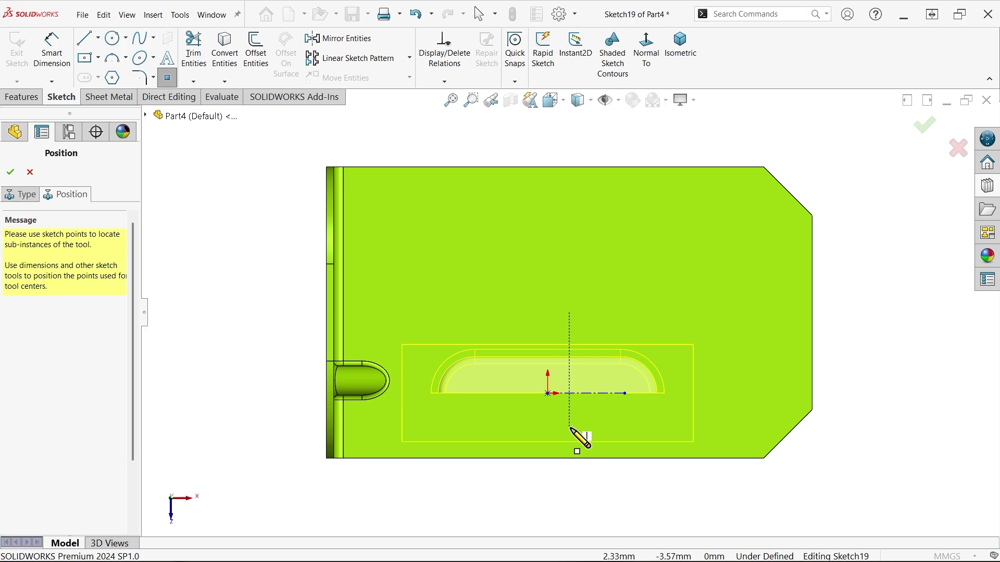
right_click(266, 277)
click(299, 289)
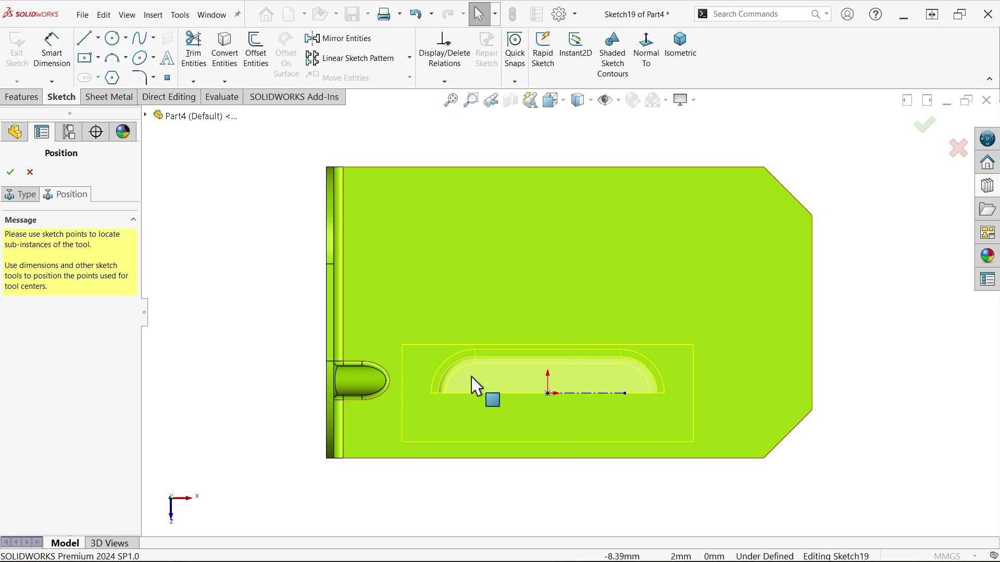
scroll(500, 391, down, 2)
drag(571, 373, 582, 470)
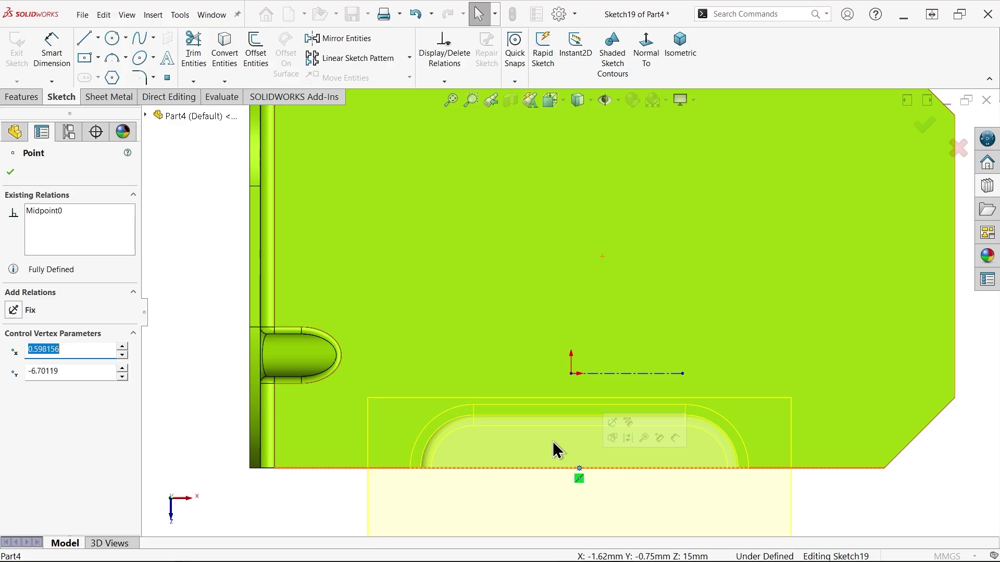
scroll(521, 400, up, 2)
Try to dimension the louver's placement point horizontally from the flange's chamfered end, as a driven dimension, and delete it
click(69, 65)
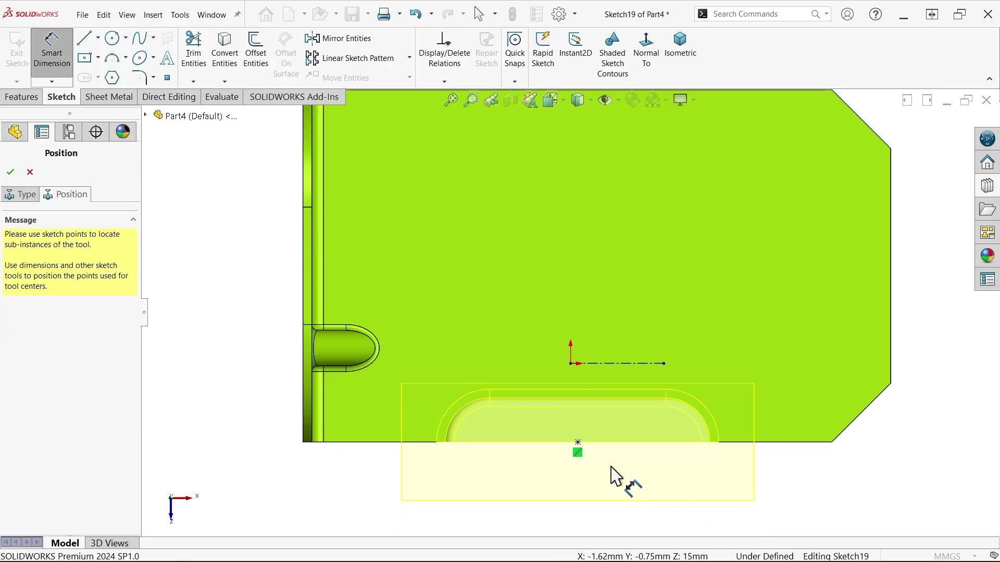
click(579, 444)
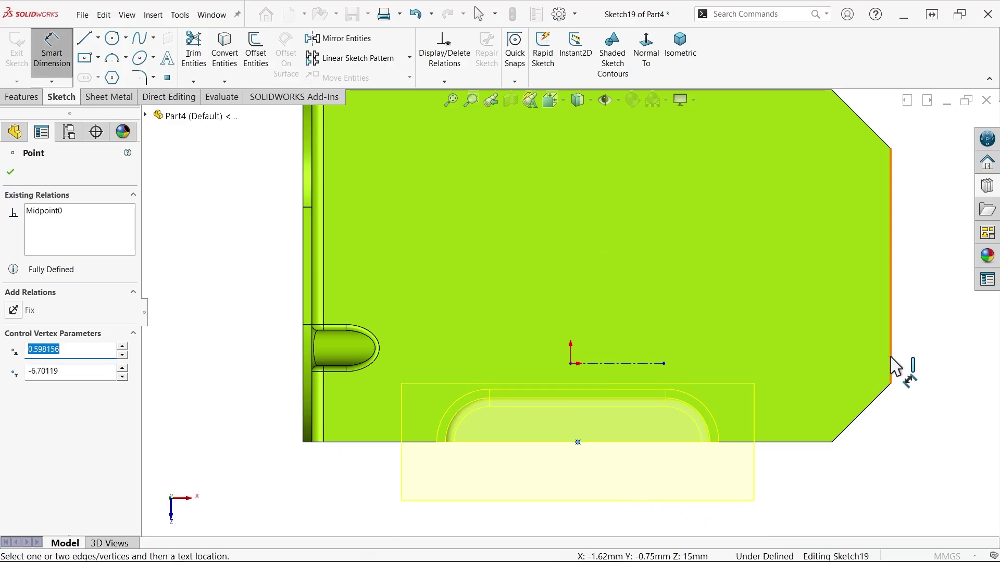
click(891, 359)
key(z)
click(718, 467)
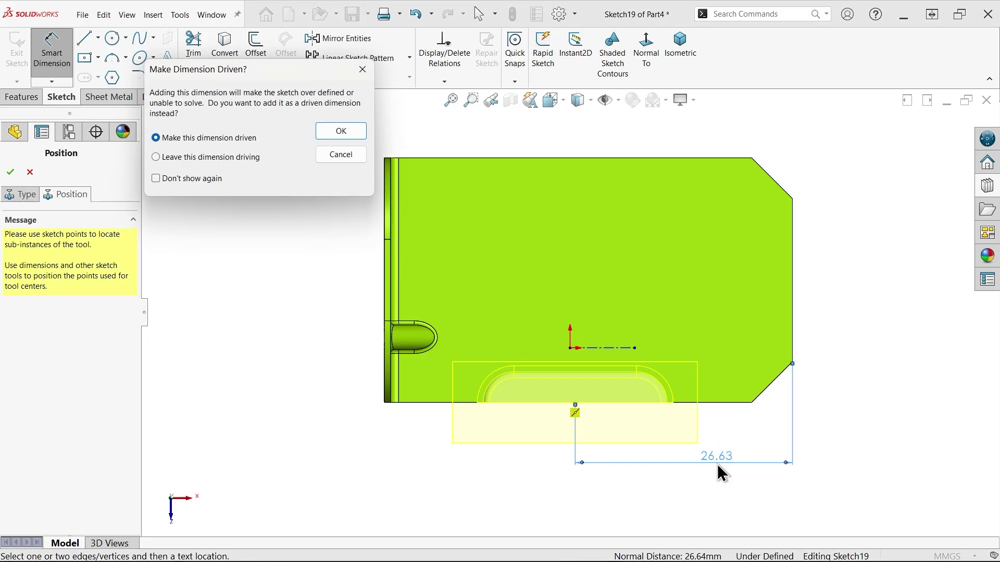
click(328, 138)
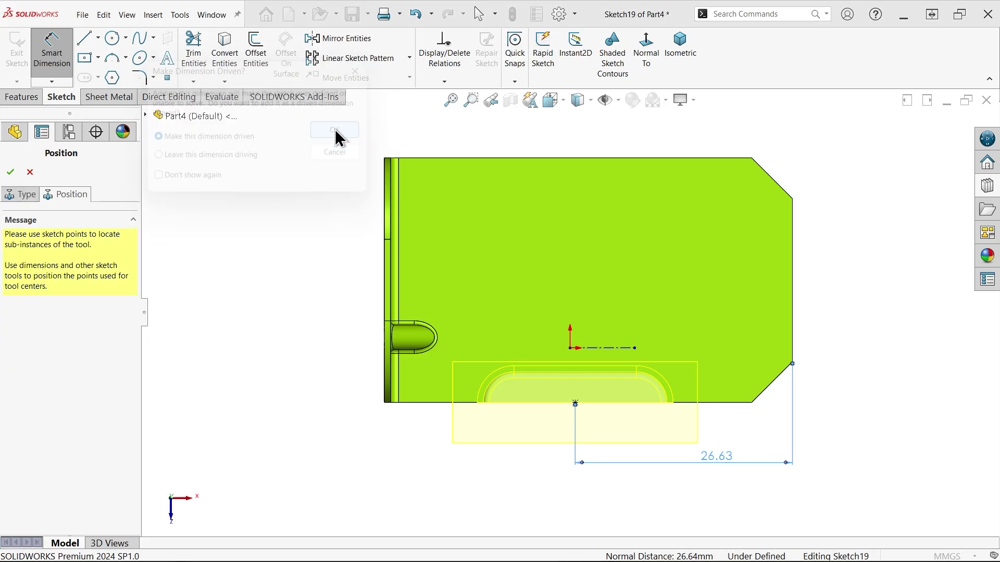
key(Delete)
Delete the placement point's midpoint relation and slide the point along the front edge, keeping it coincident with that edge
scroll(604, 432, down, 3)
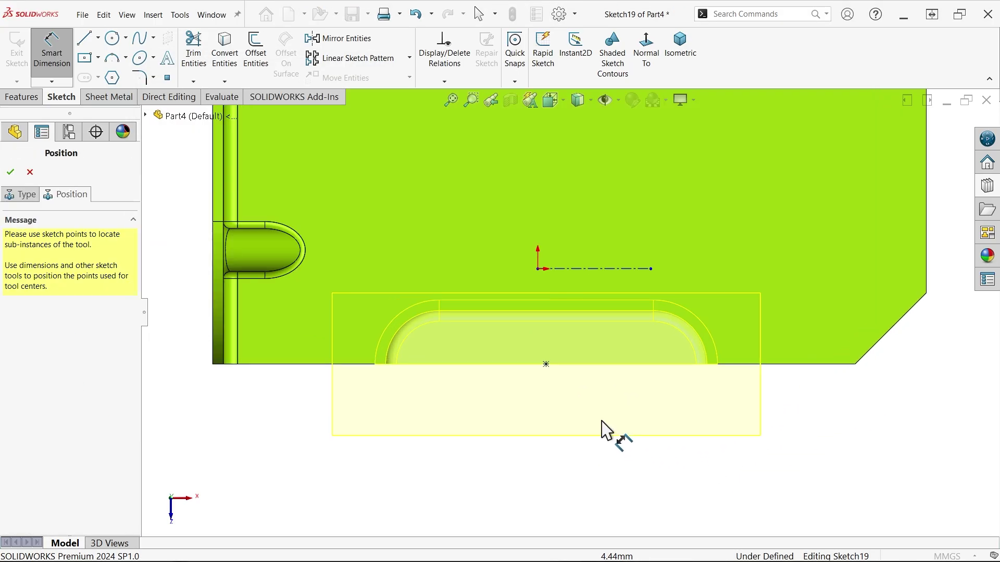
right_click(258, 411)
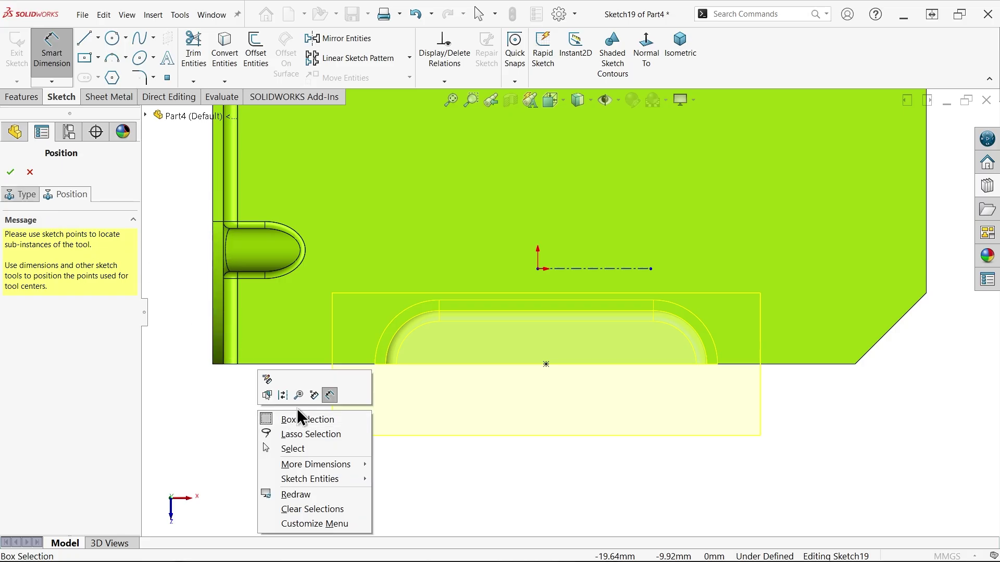
click(299, 446)
click(547, 369)
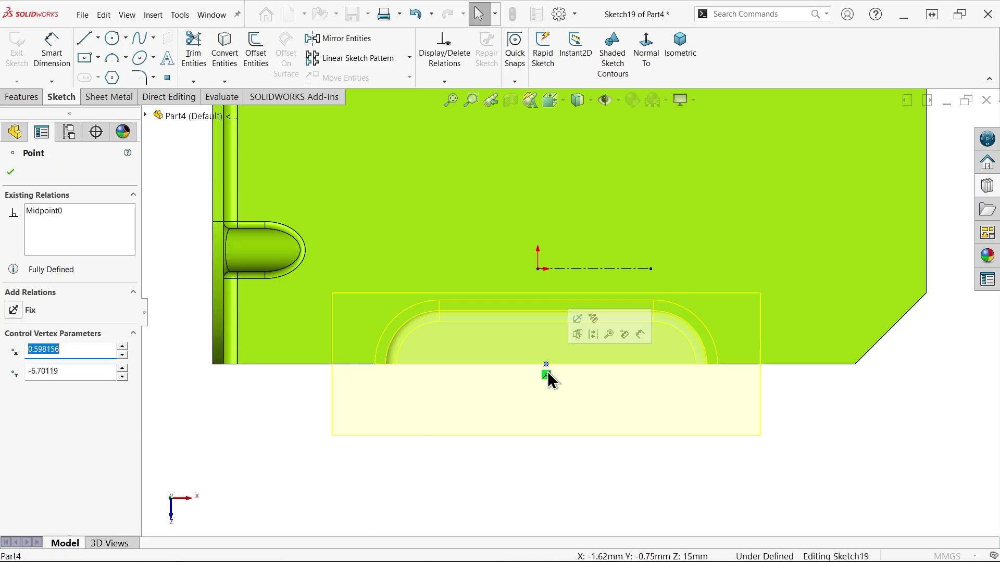
click(546, 375)
key(Delete)
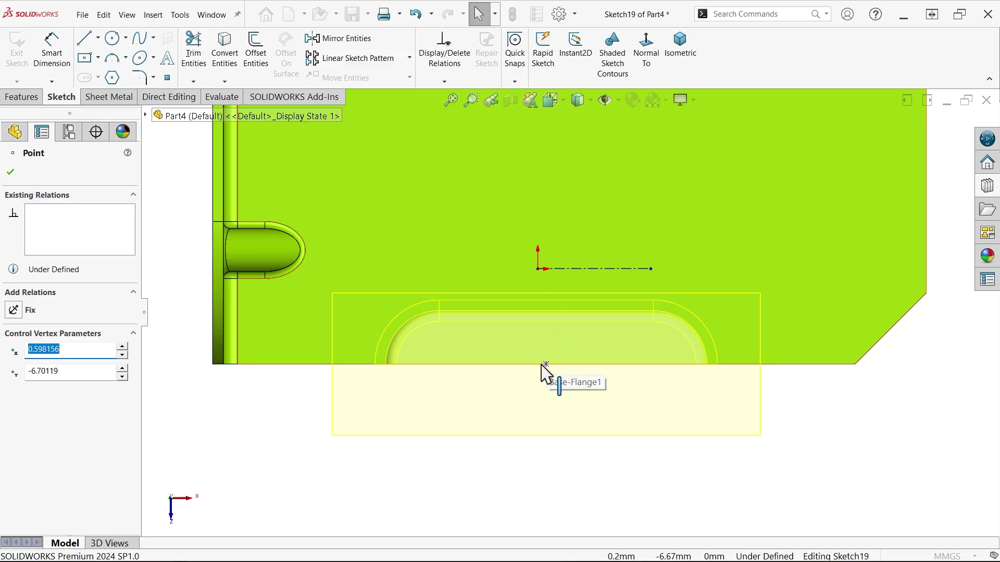
drag(546, 365, 576, 368)
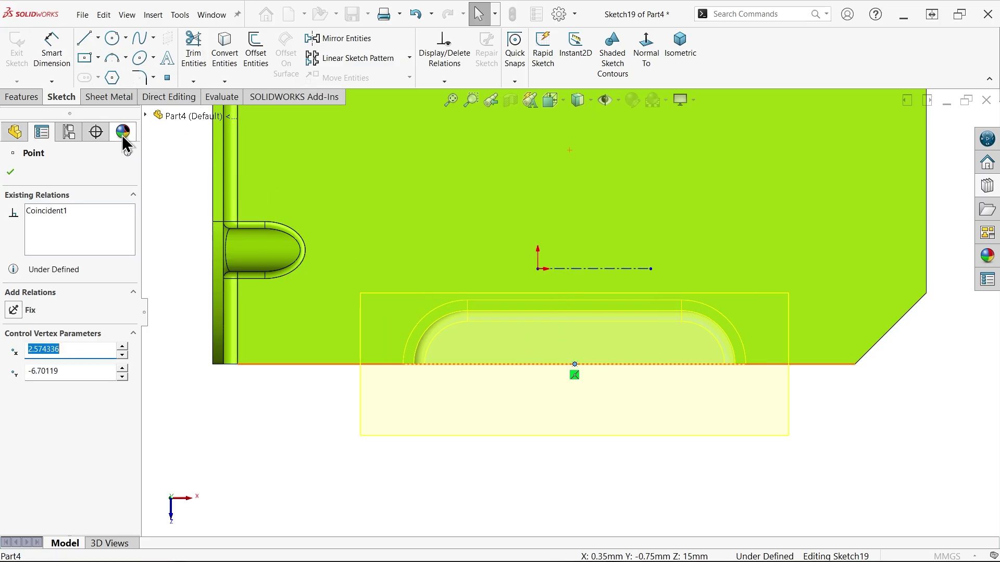
Dimension the louver's placement point 25 mm horizontally from the flange's chamfered end
click(52, 52)
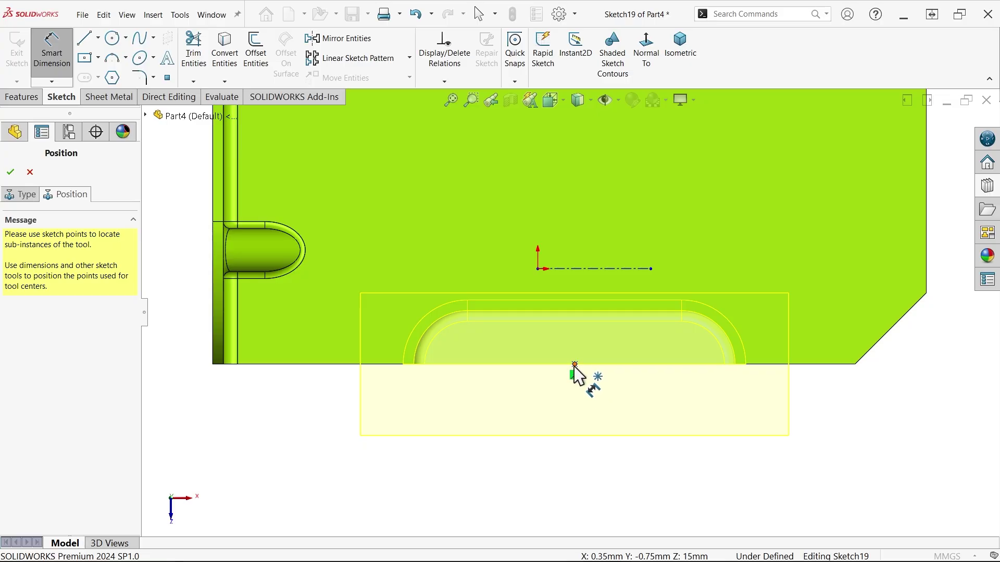
click(574, 364)
click(928, 261)
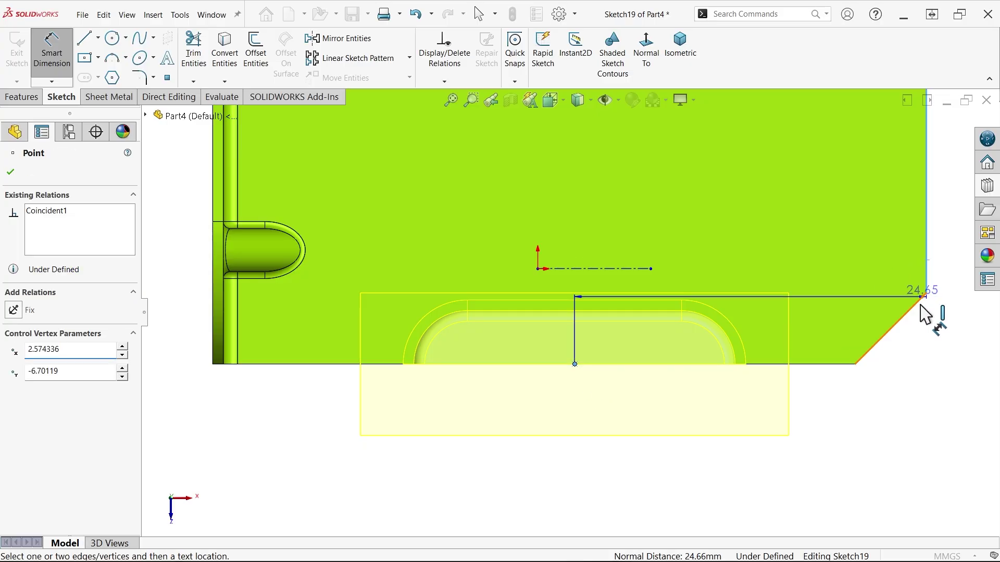
click(832, 449)
text(25)
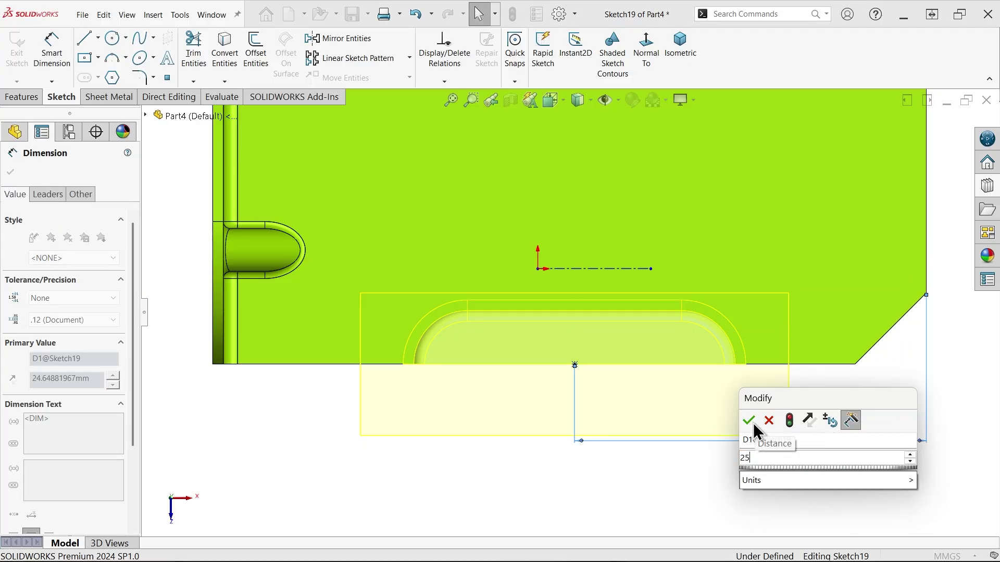
click(749, 422)
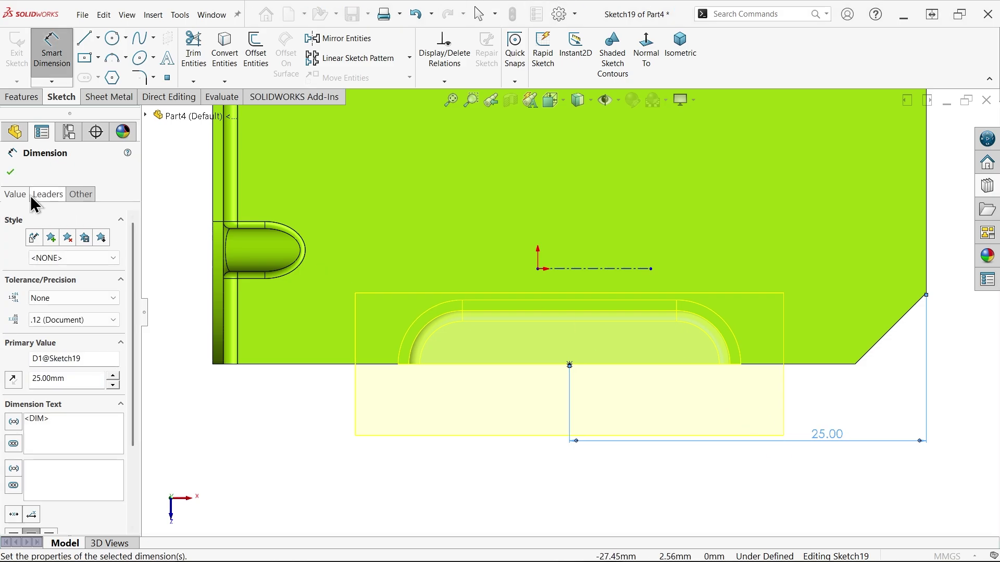
click(11, 173)
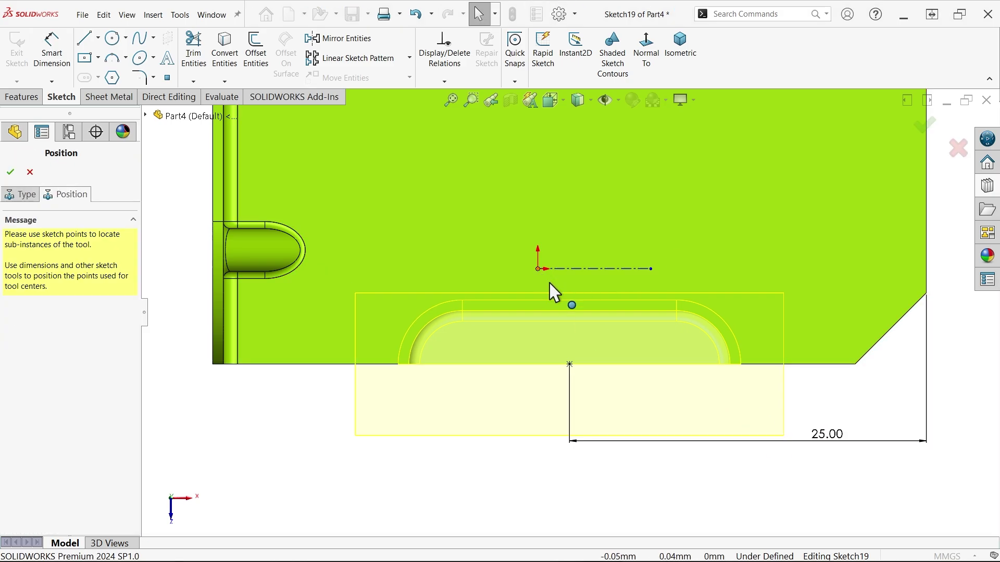
Snap the tool's reference centerline onto the dimensioned placement point and finish inserting the louver on the base flange
drag(538, 269, 571, 365)
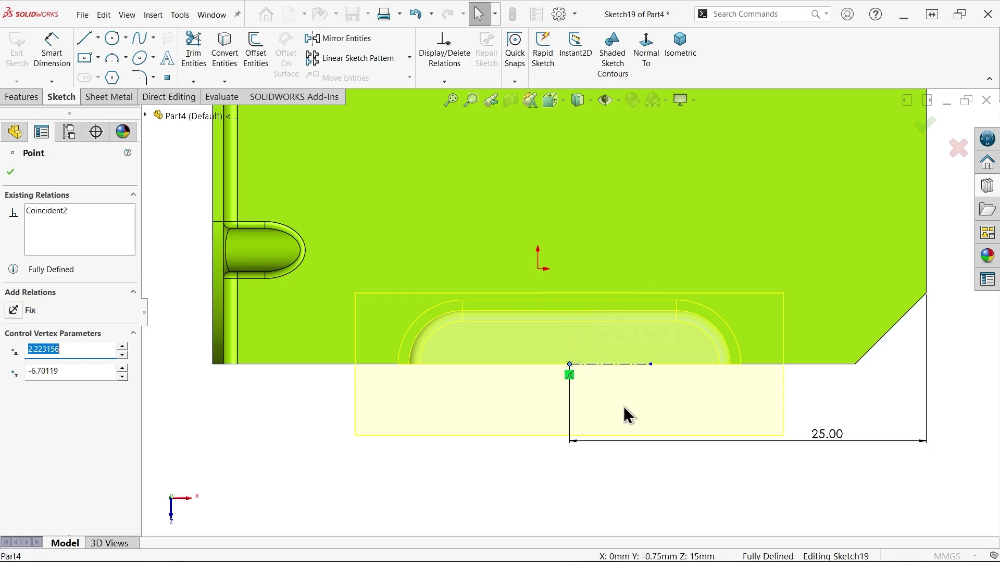
click(678, 47)
scroll(532, 442, down, 5)
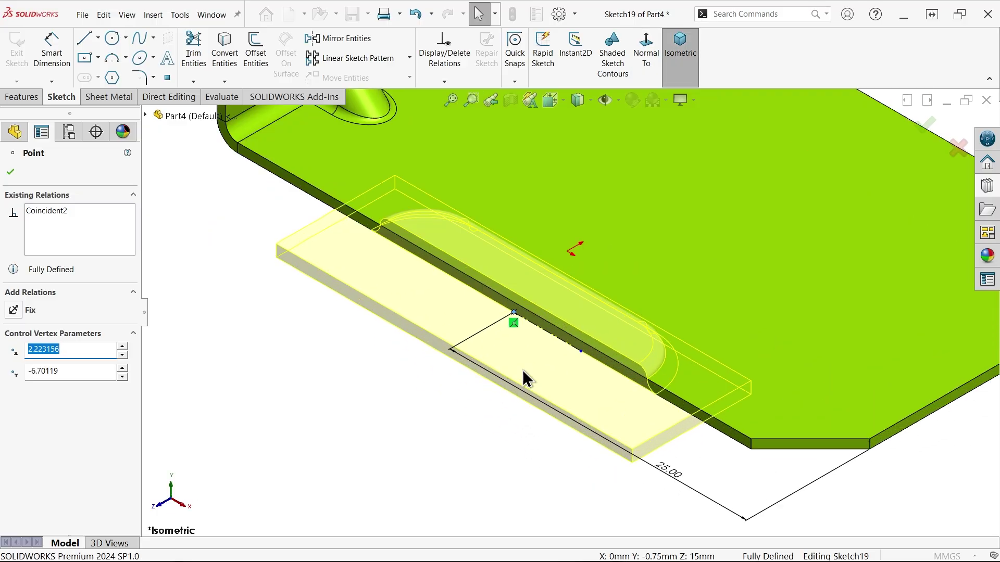
click(11, 174)
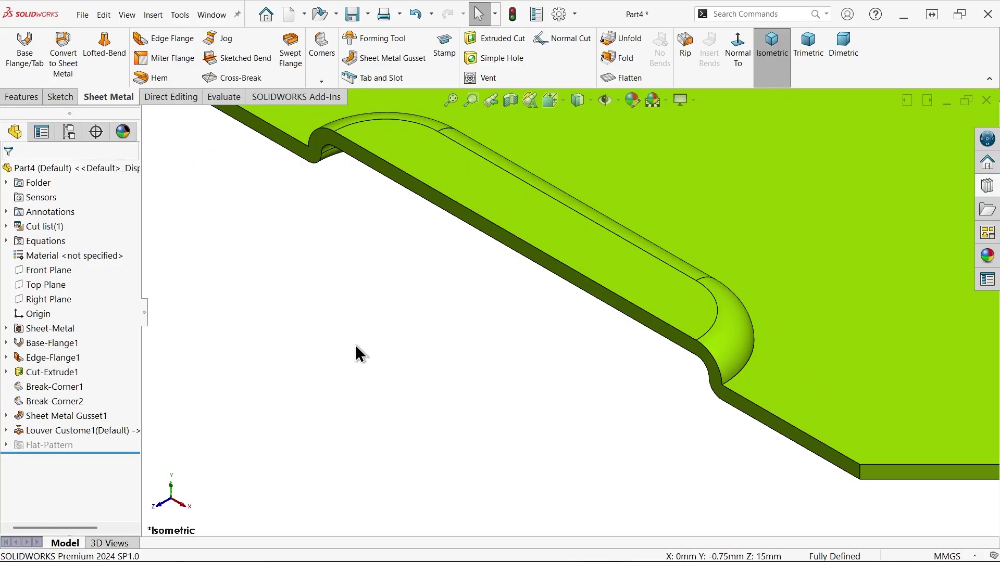
scroll(647, 345, up, 5)
mouse_move(569, 311)
middle_down()
mouse_move(609, 112)
mouse_move(578, 335)
mouse_move(582, 312)
middle_up()
scroll(576, 312, up, 5)
middle_drag(599, 268, 601, 288)
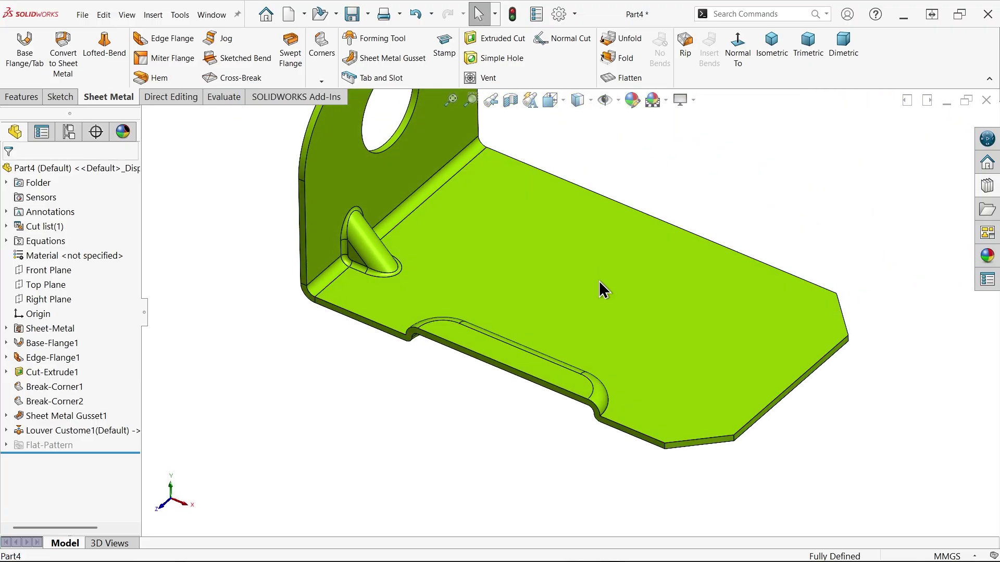
scroll(521, 317, down, 2)
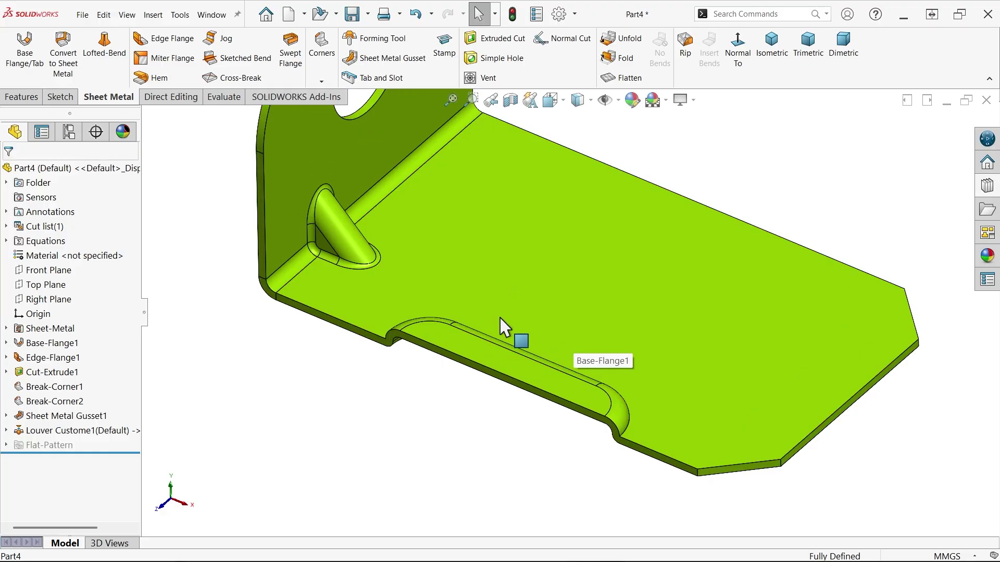
Mirror the sheet metal gusset and the custom louver about the Front Plane
click(26, 97)
click(477, 77)
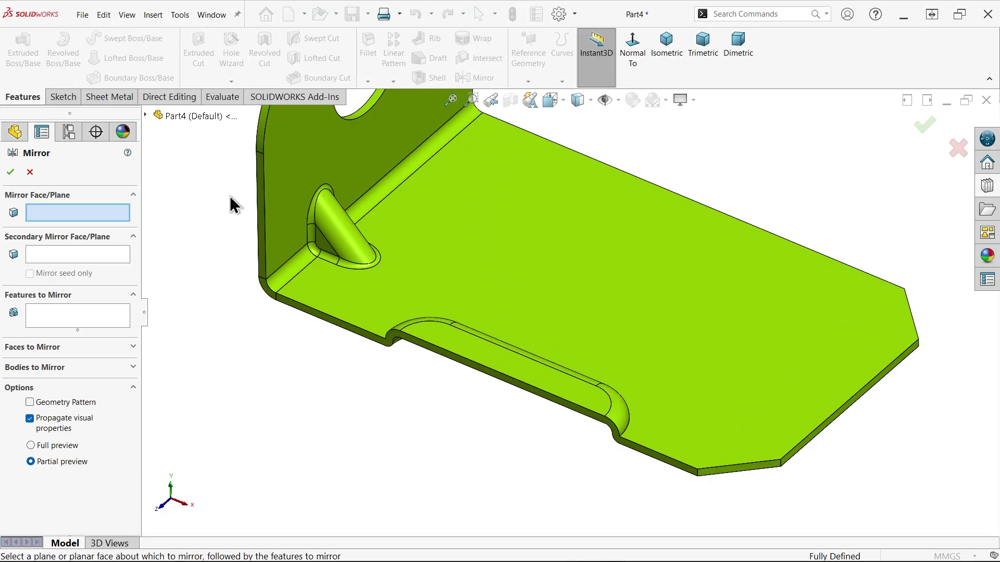
click(145, 115)
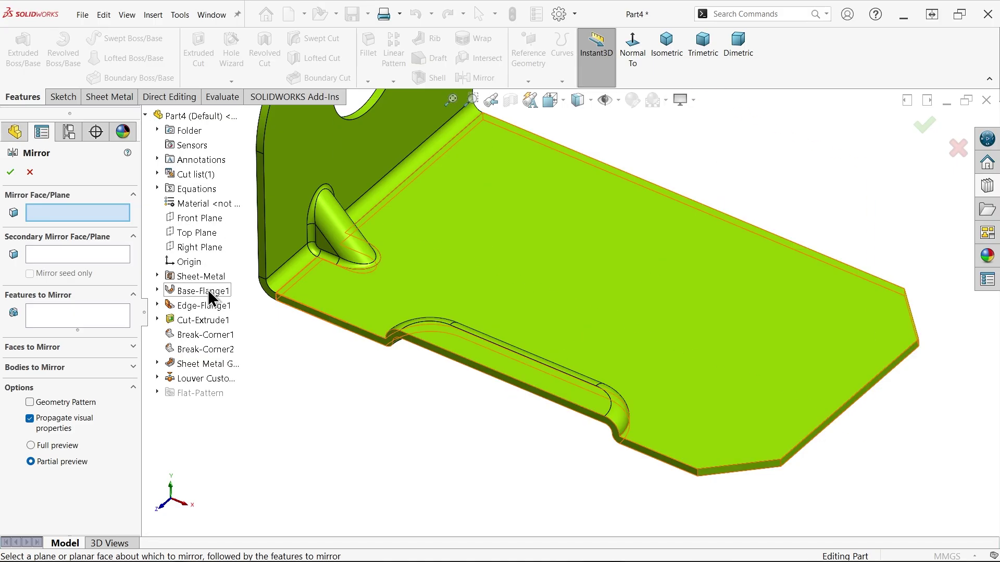
click(207, 229)
middle_drag(375, 281, 389, 311)
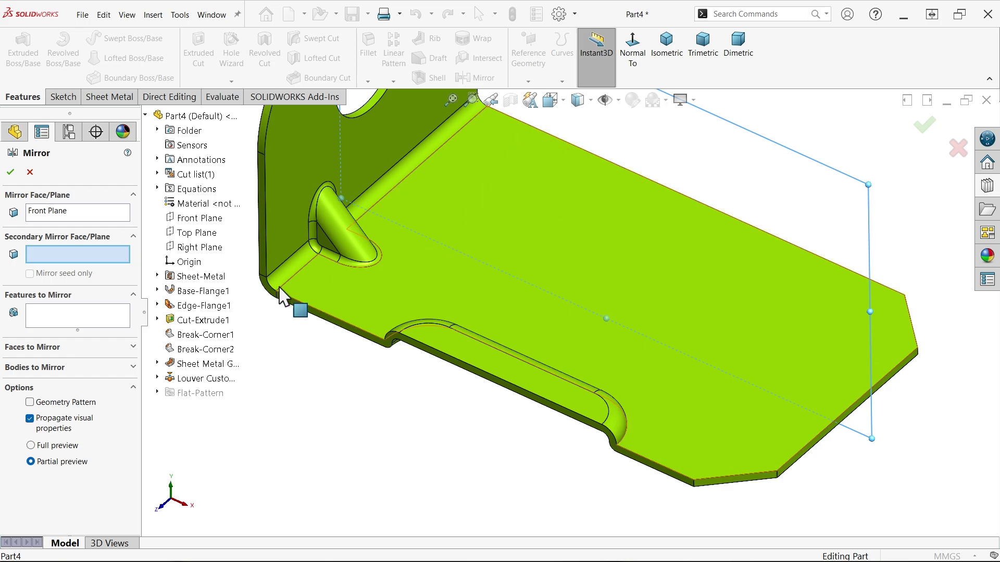
click(45, 327)
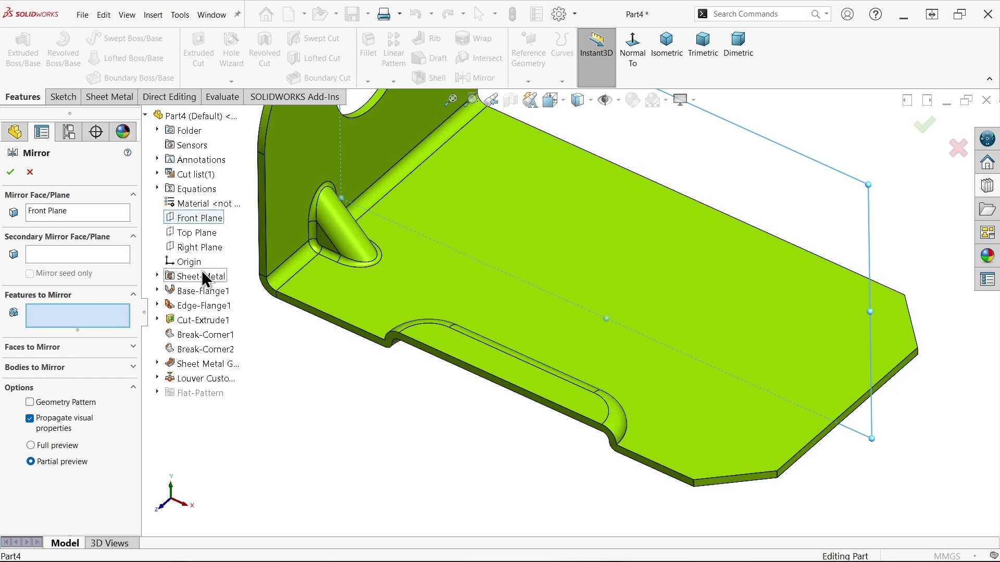
click(339, 241)
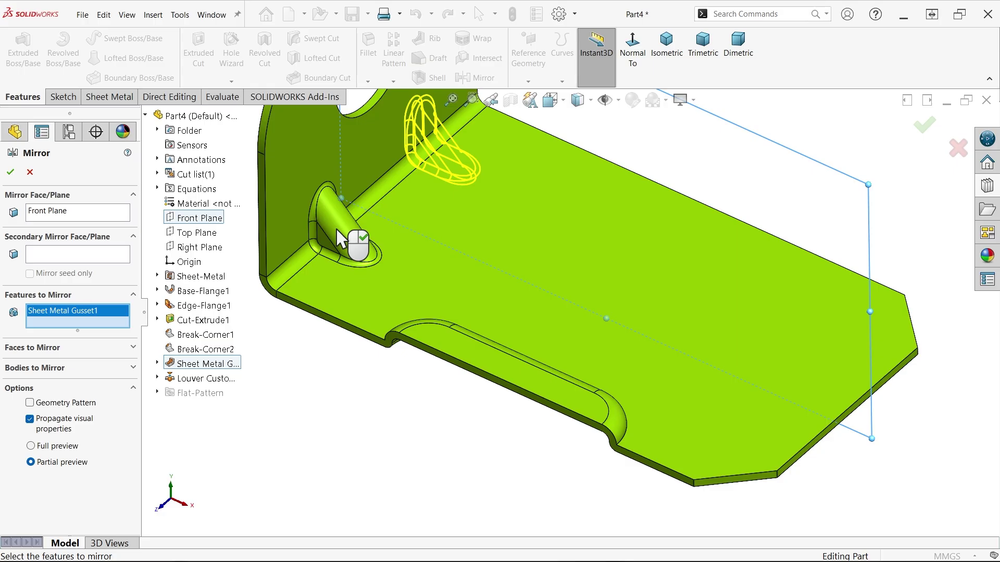
click(465, 358)
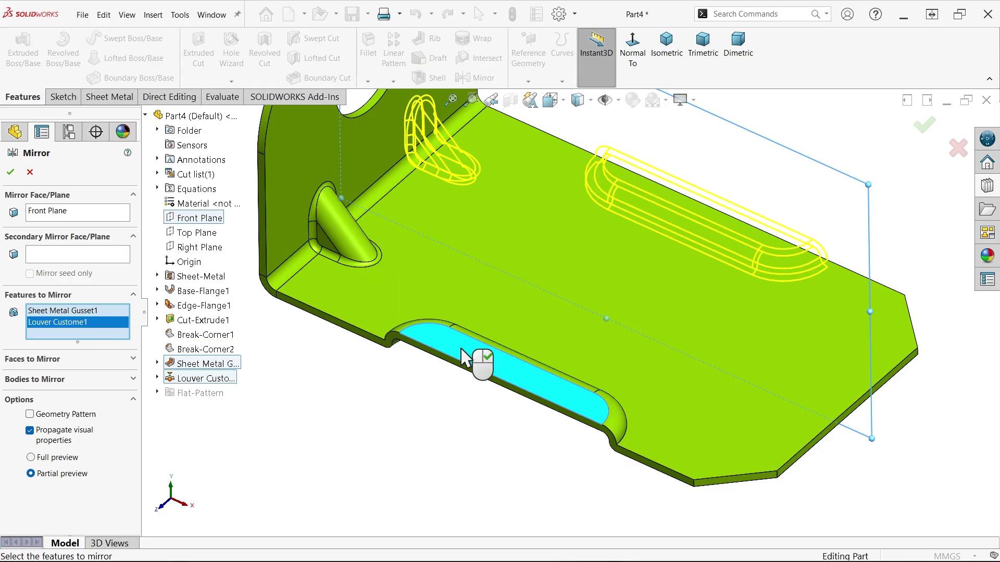
click(12, 173)
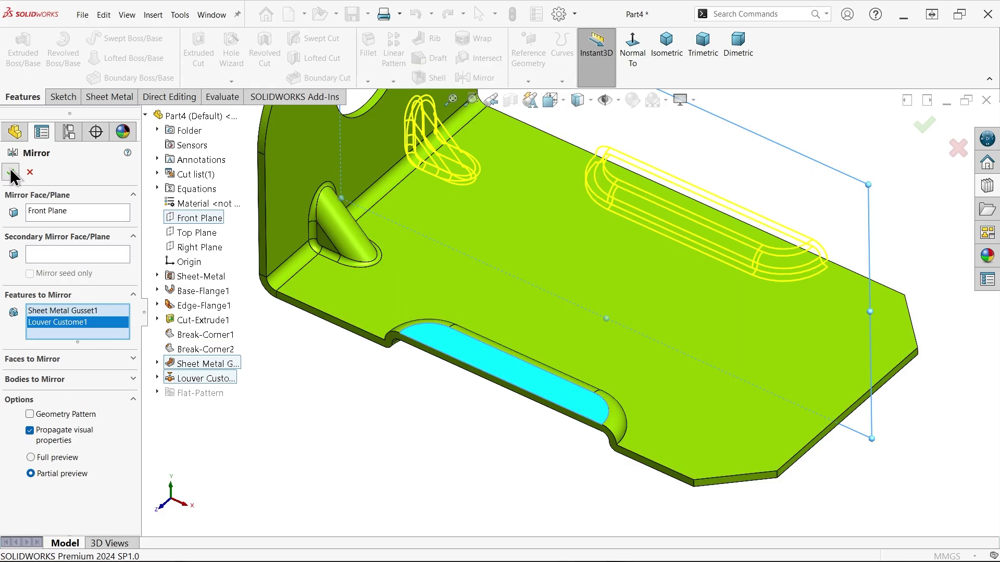
scroll(401, 394, up, 3)
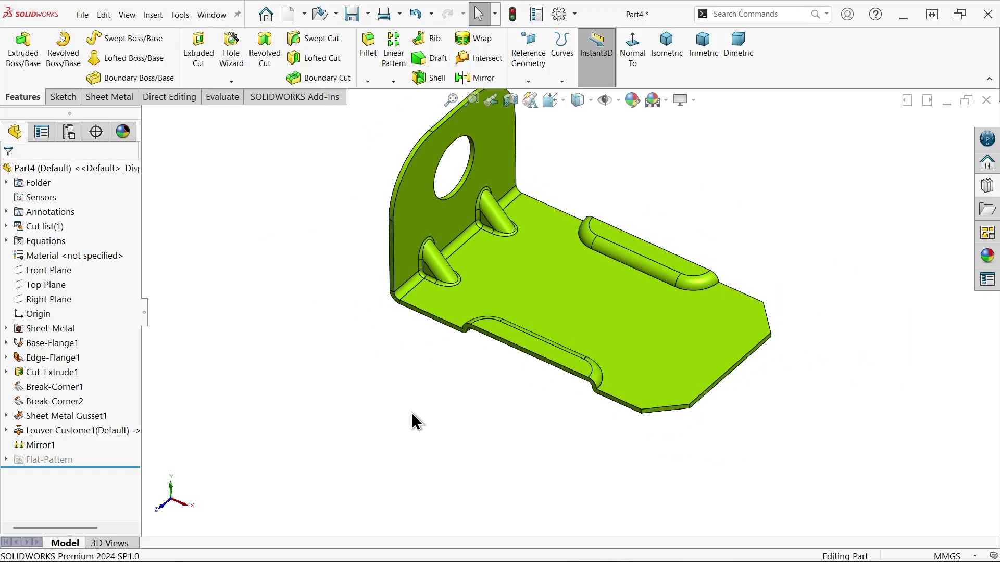
scroll(530, 294, down, 2)
Check the top view in the reference drawing image and start a sketch in SOLIDWORKS on the front louver's flat face
key(alt+Tab)
scroll(309, 117, up, 1)
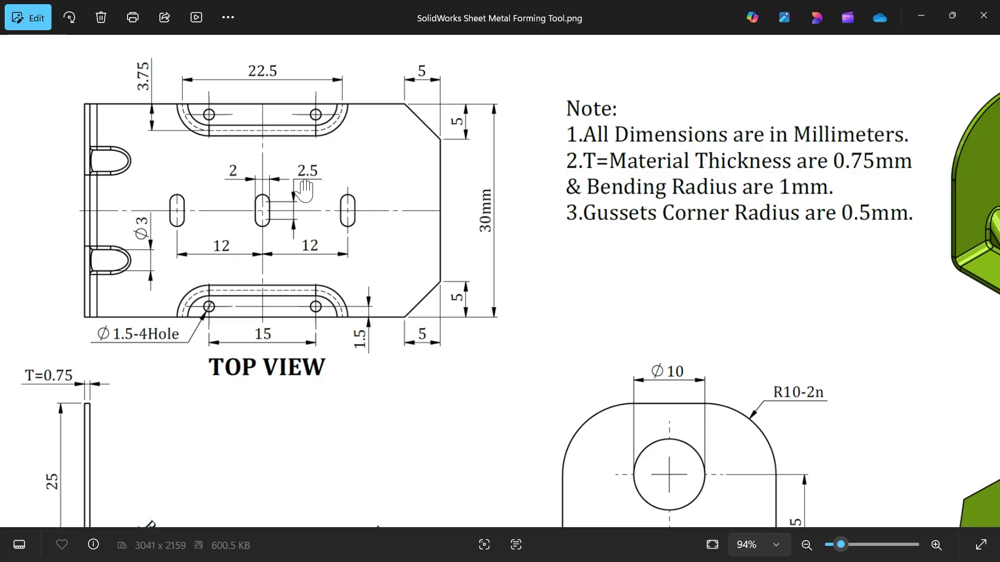
click(921, 15)
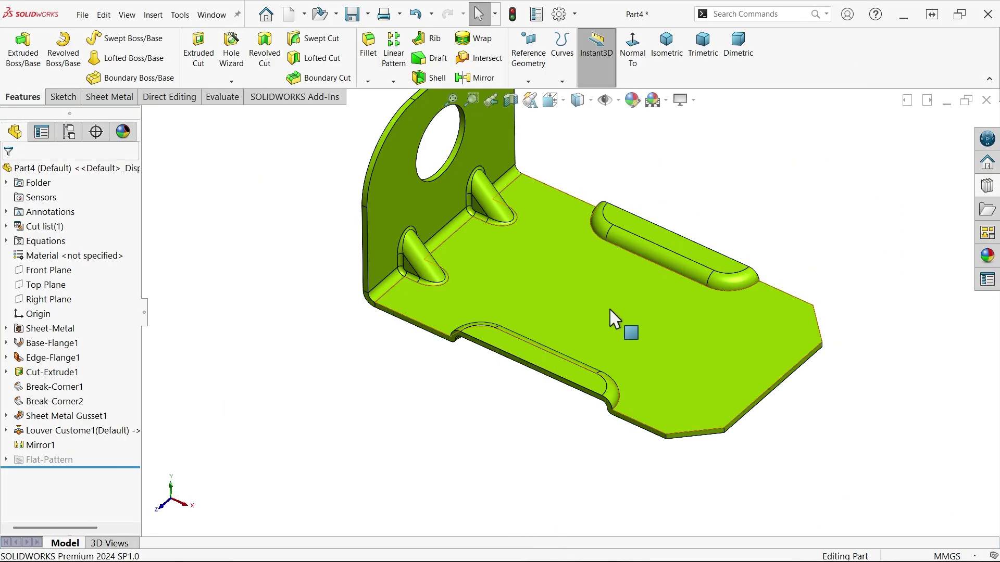
scroll(596, 345, down, 2)
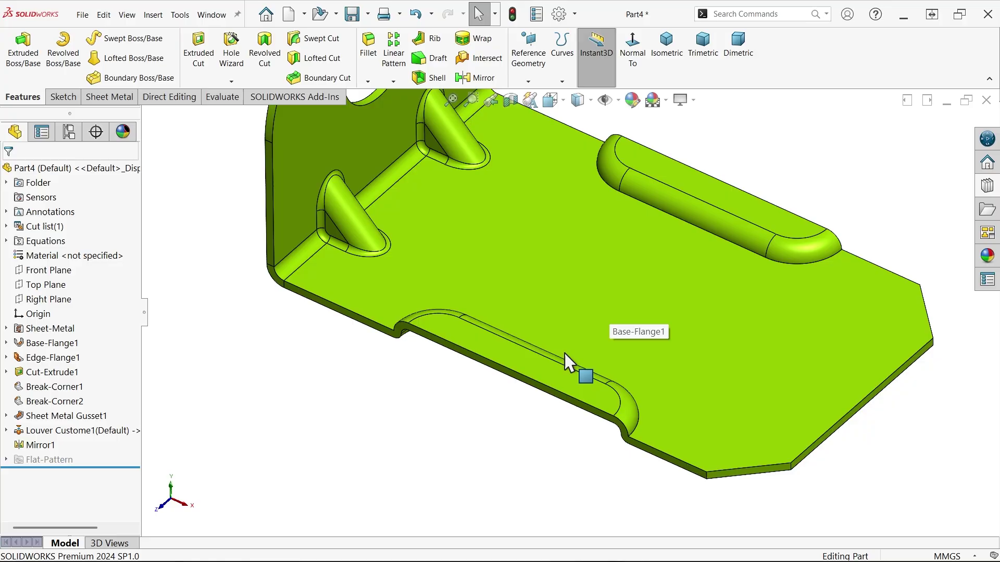
click(550, 376)
click(598, 343)
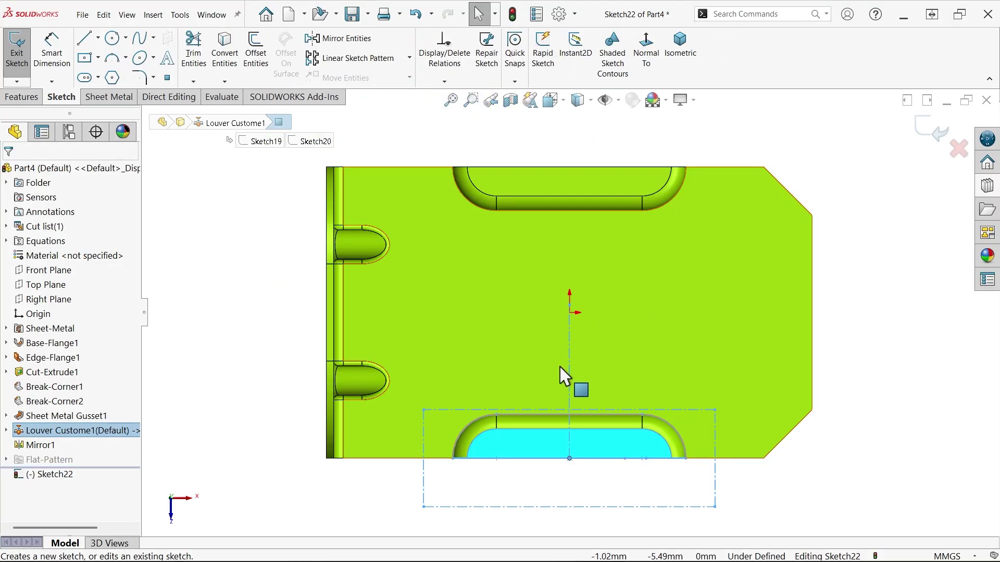
Sketch a vertical centerline from the end of the louver's inner corner arc down to the flange's front edge
click(98, 37)
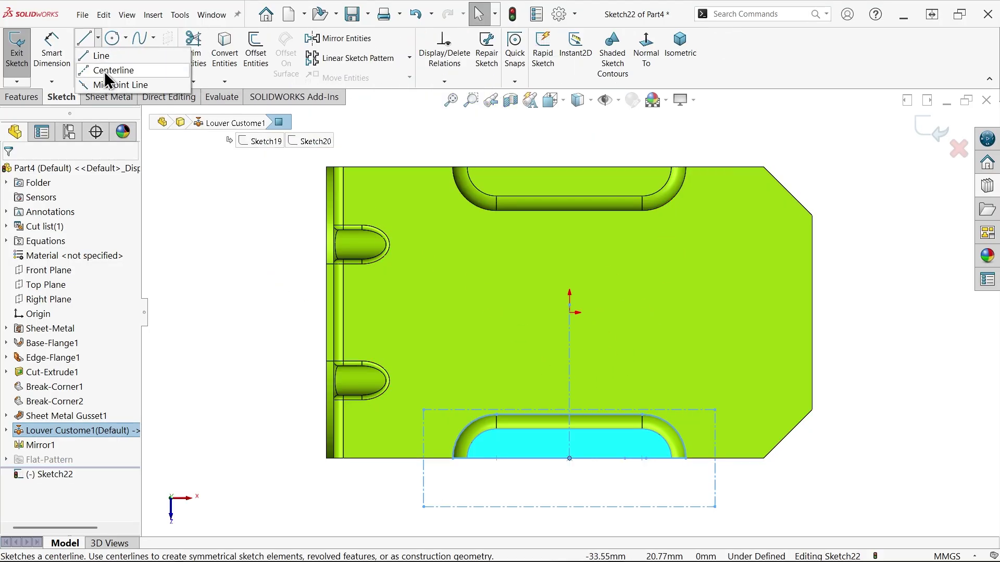
click(107, 69)
scroll(496, 427, down, 5)
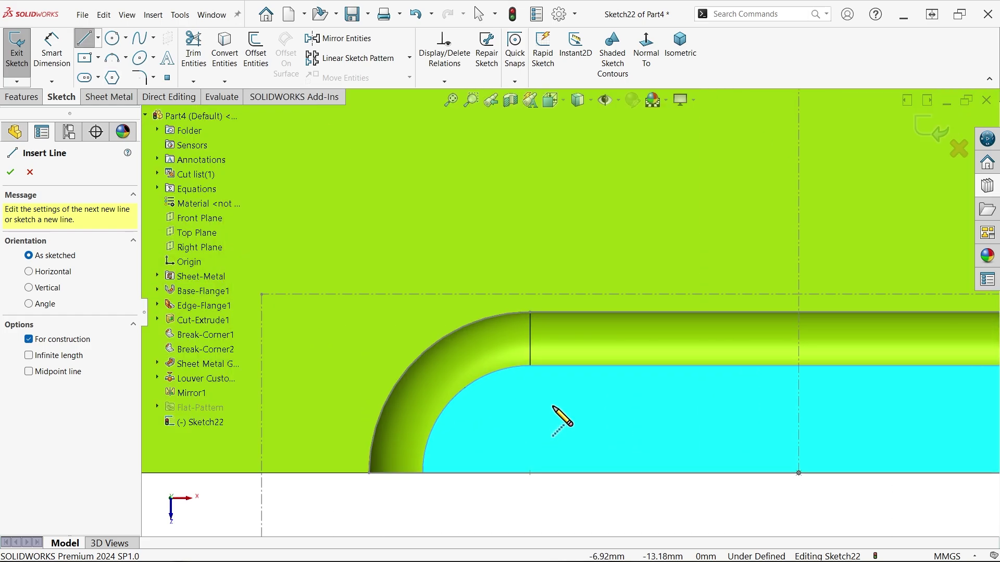
click(530, 366)
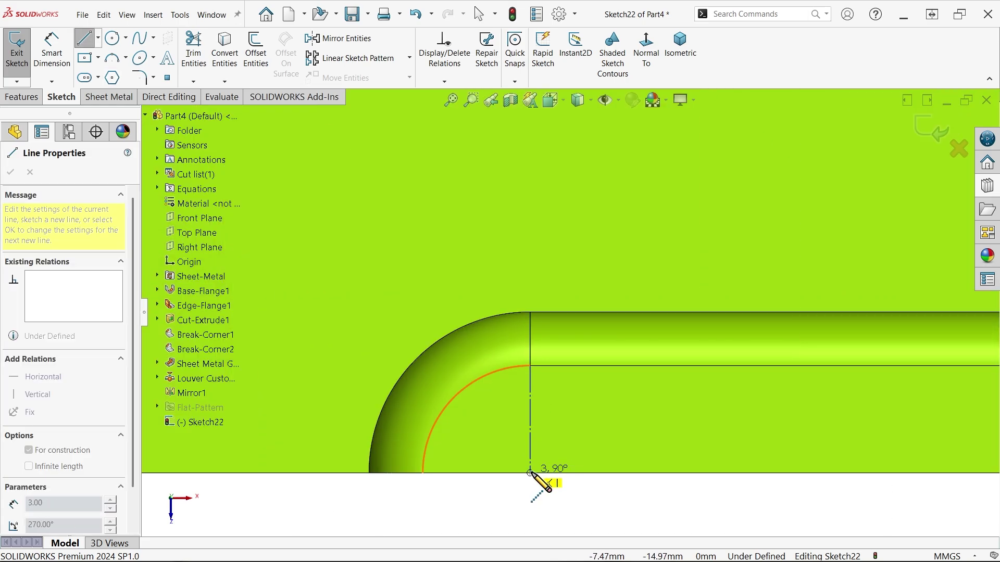
click(530, 473)
key(Escape)
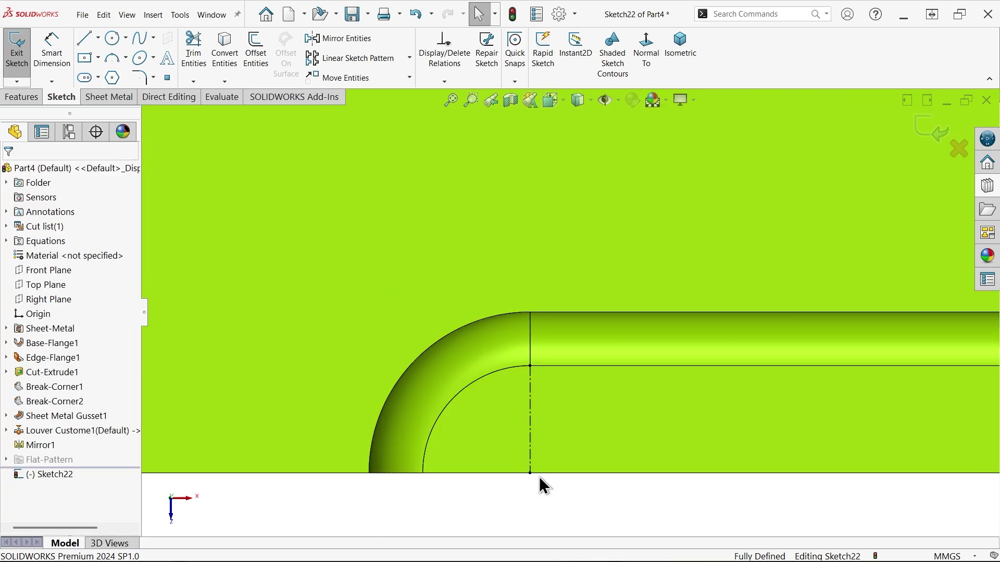
Sketch a circle centred on the vertical centerline's midpoint and dimension its diameter as 1.5 mm
click(108, 39)
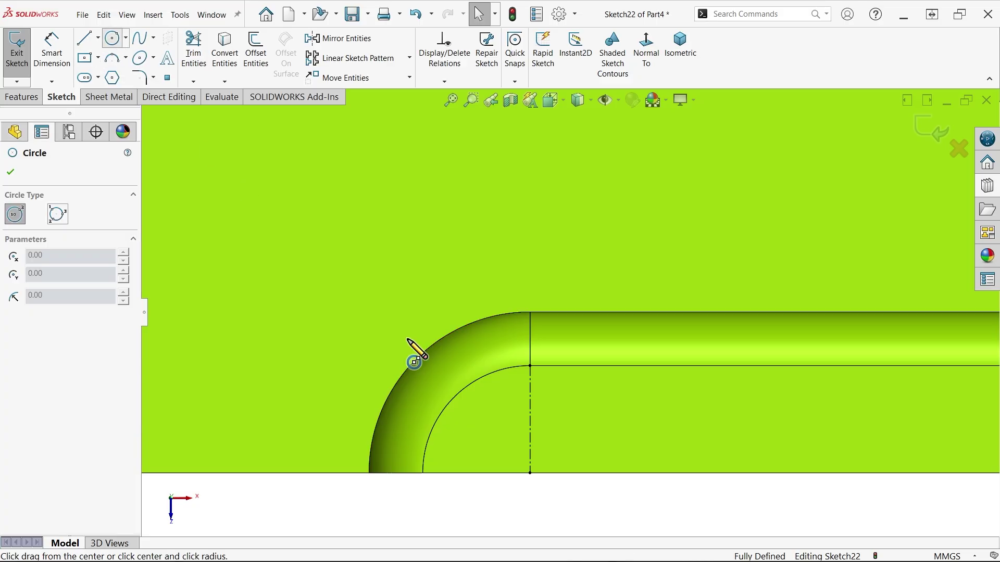
click(530, 419)
click(563, 432)
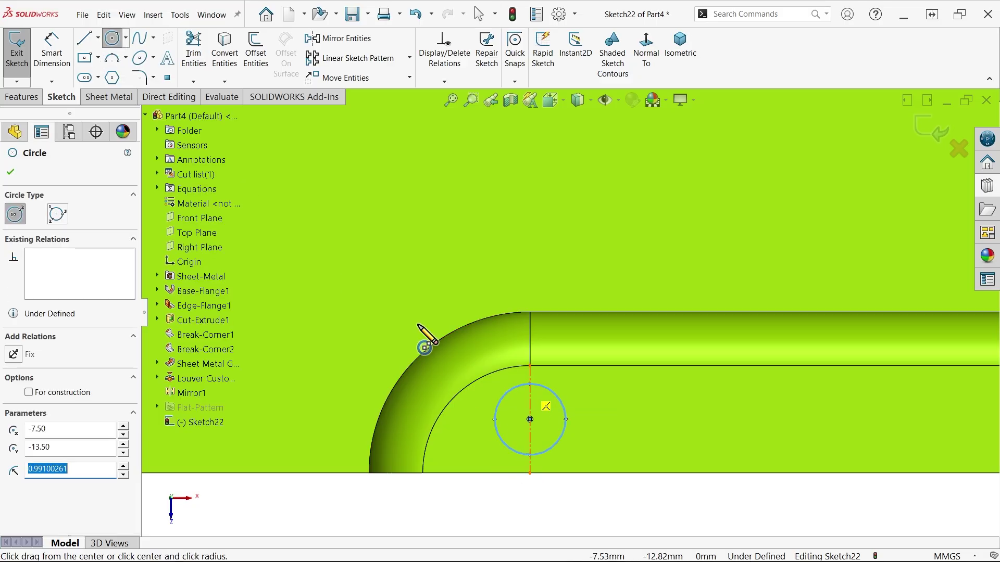
click(52, 50)
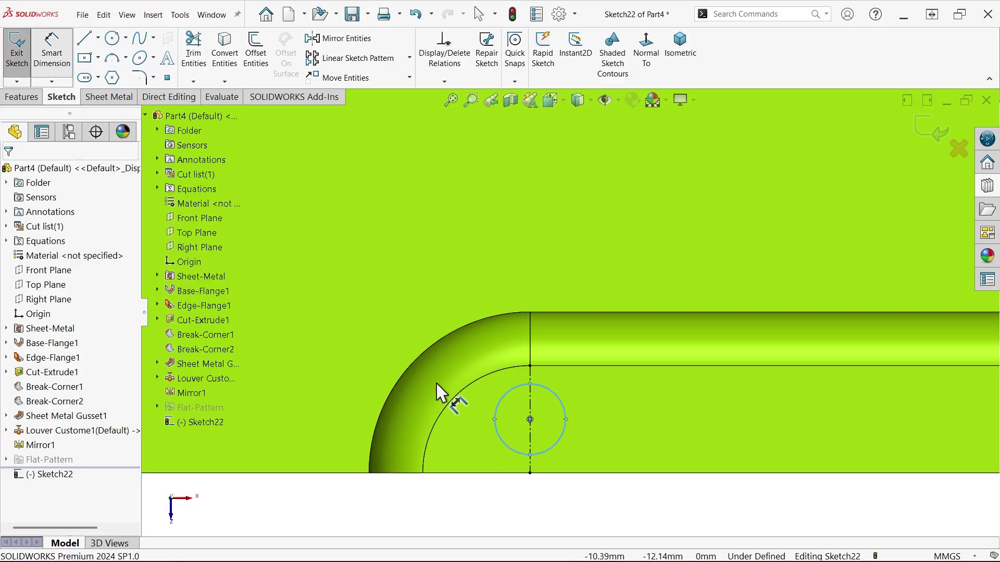
click(496, 419)
click(370, 360)
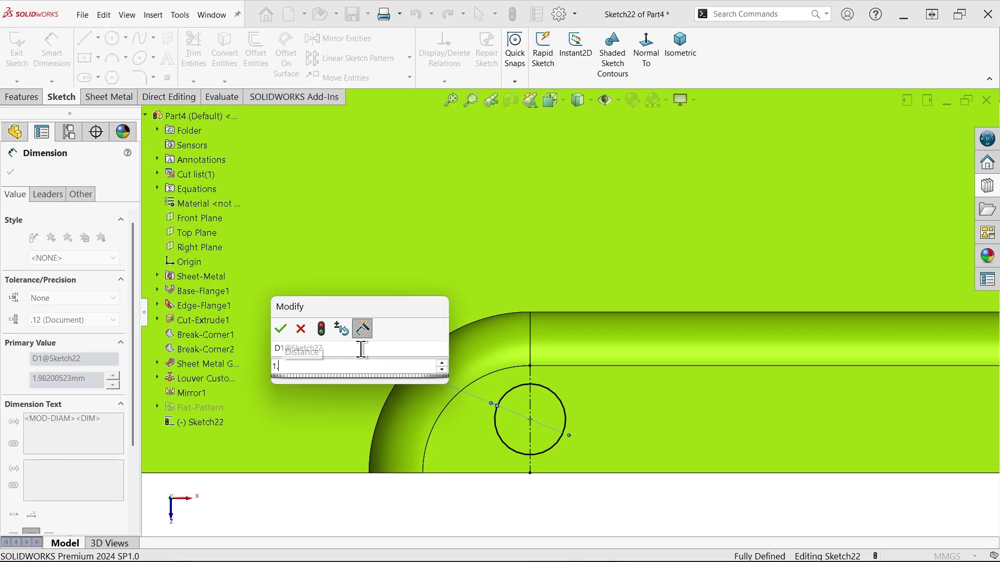
text(1.5)
key(Return)
Dimension the vertical distance from the circle's centre to the flange's front edge as a driven dimension
scroll(489, 359, up, 2)
scroll(495, 312, down, 2)
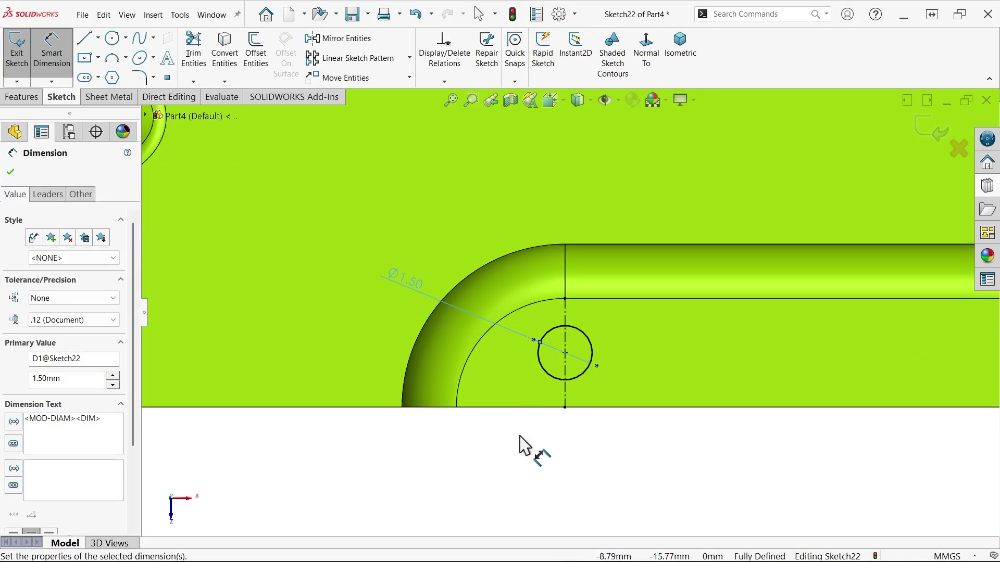
click(529, 447)
click(566, 354)
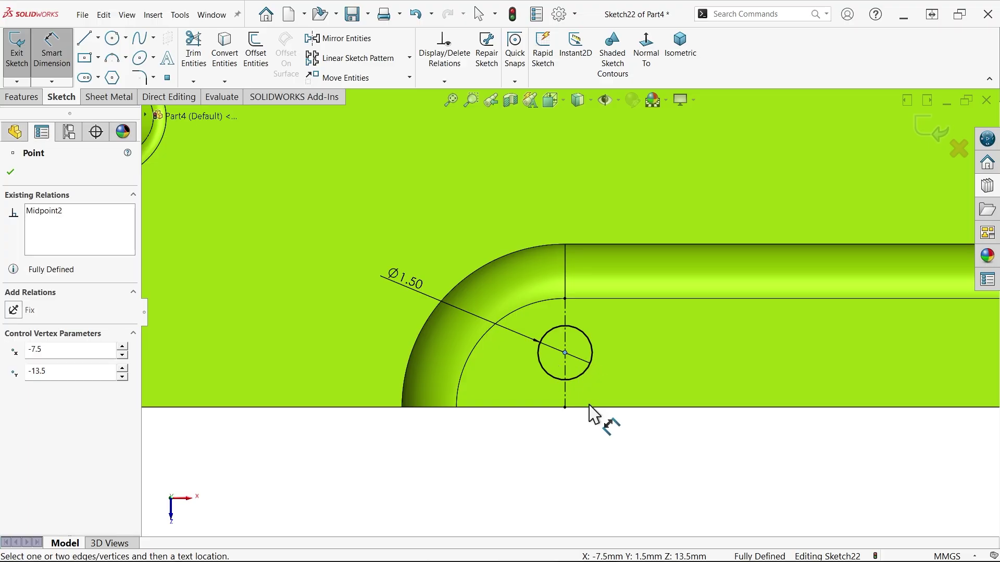
click(594, 408)
click(641, 440)
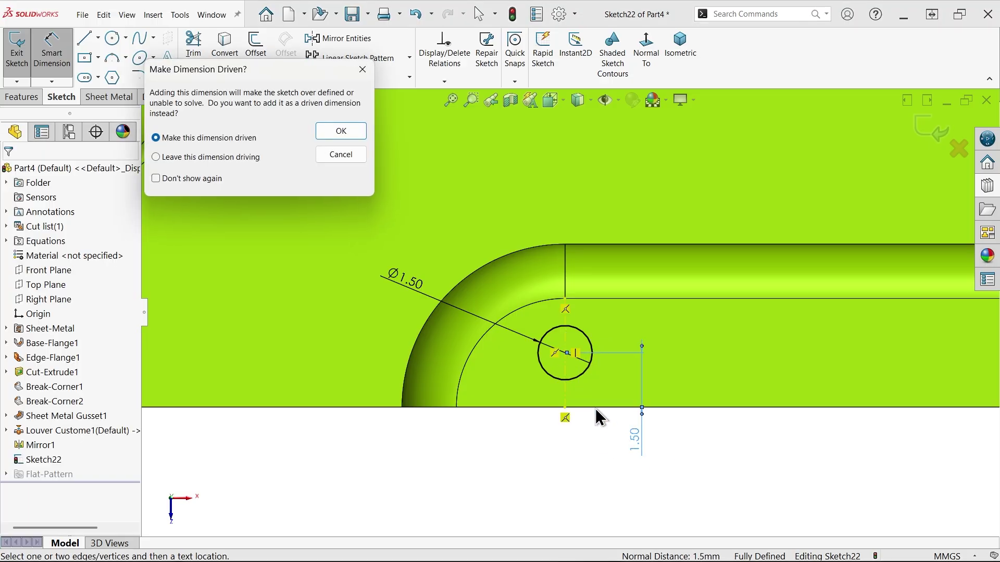
click(341, 134)
Sketch a vertical centerline above the origin and a horizontal centerline from the origin toward the gussets
scroll(482, 297, down, 5)
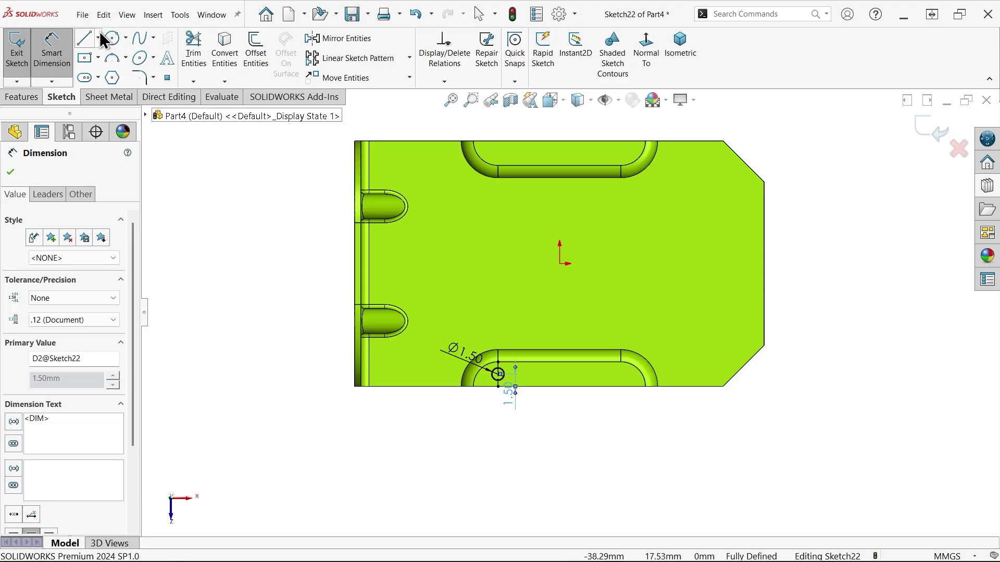
click(98, 38)
scroll(561, 257, down, 3)
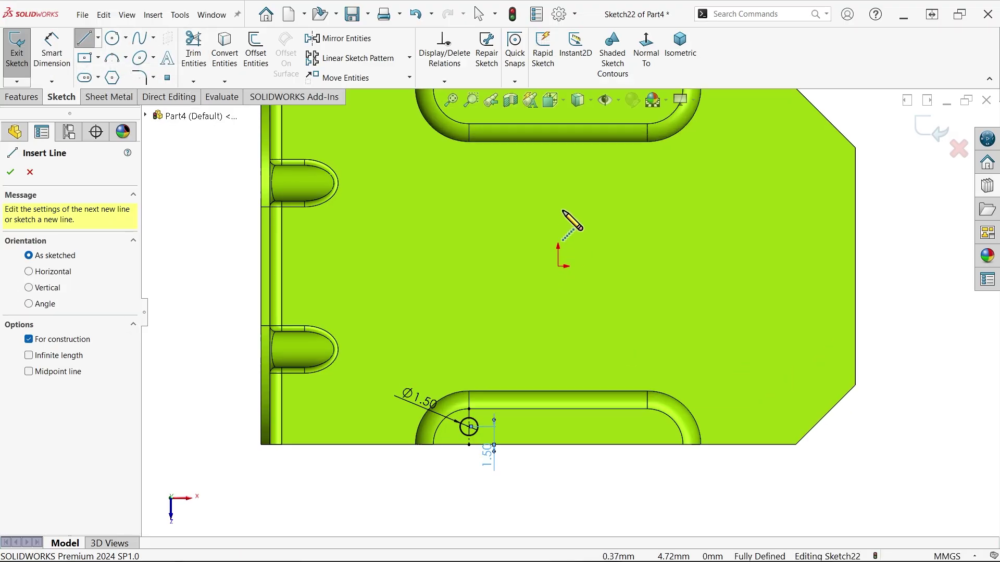
click(559, 174)
click(557, 265)
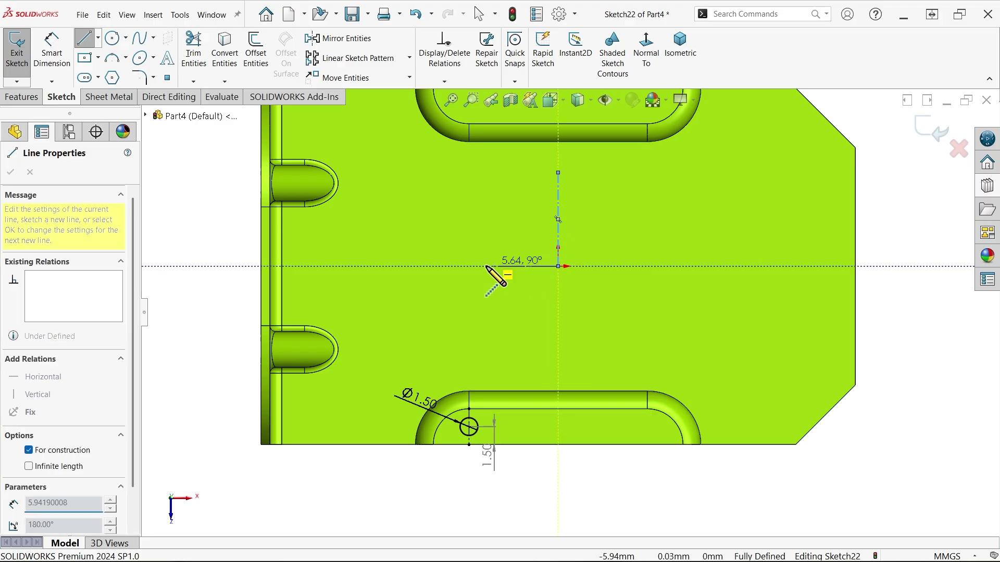
click(461, 266)
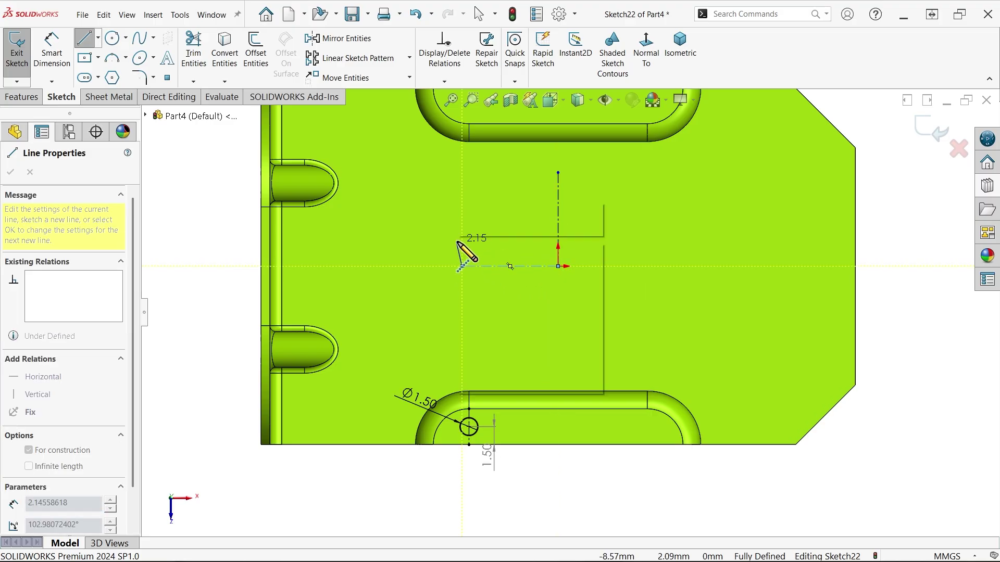
key(Escape)
Sketch a vertical centerpoint straight slot centred on the origin, about 3.86 mm wide with about 5.47 mm between its arc centres
scroll(494, 268, down, 4)
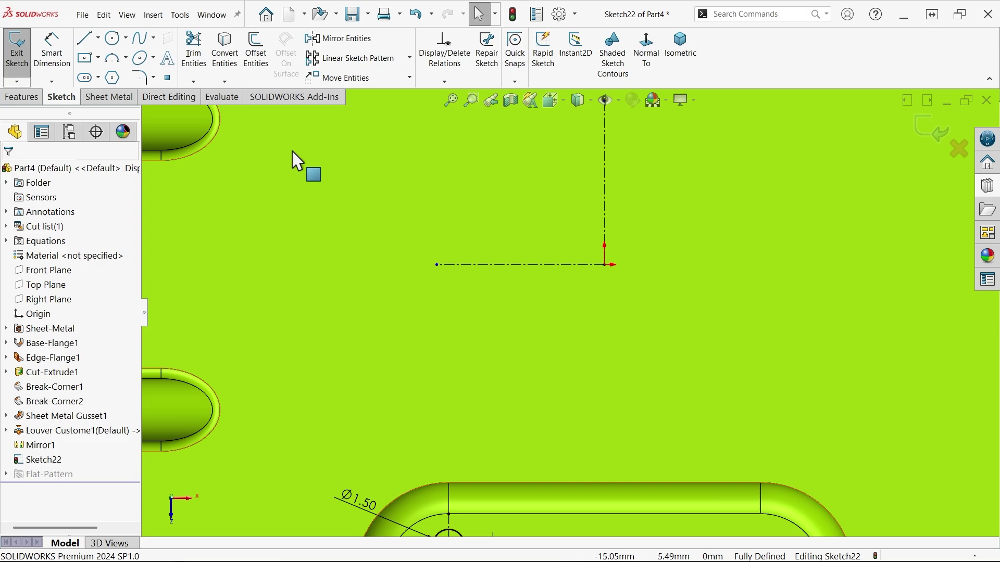
click(97, 77)
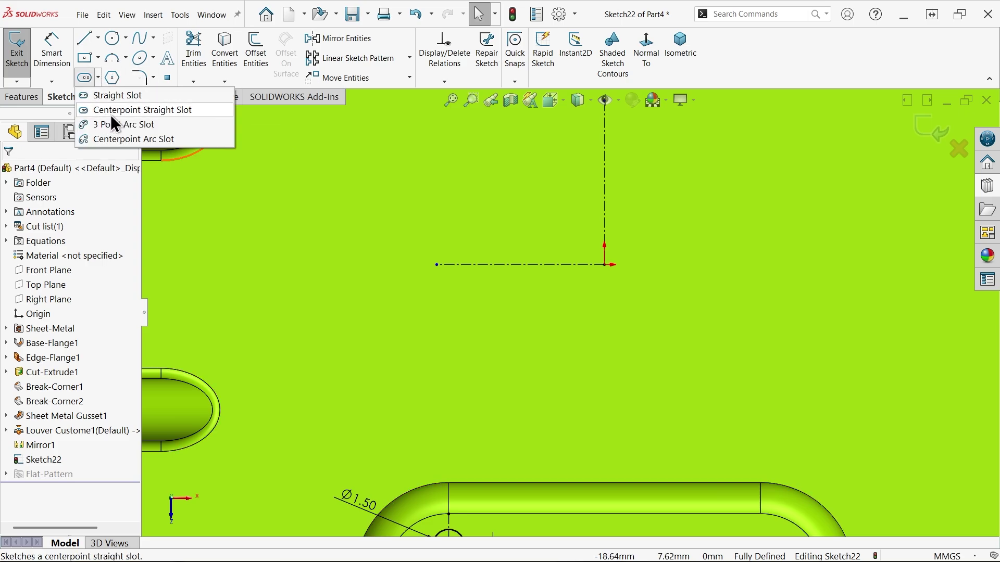
click(111, 114)
scroll(611, 270, down, 2)
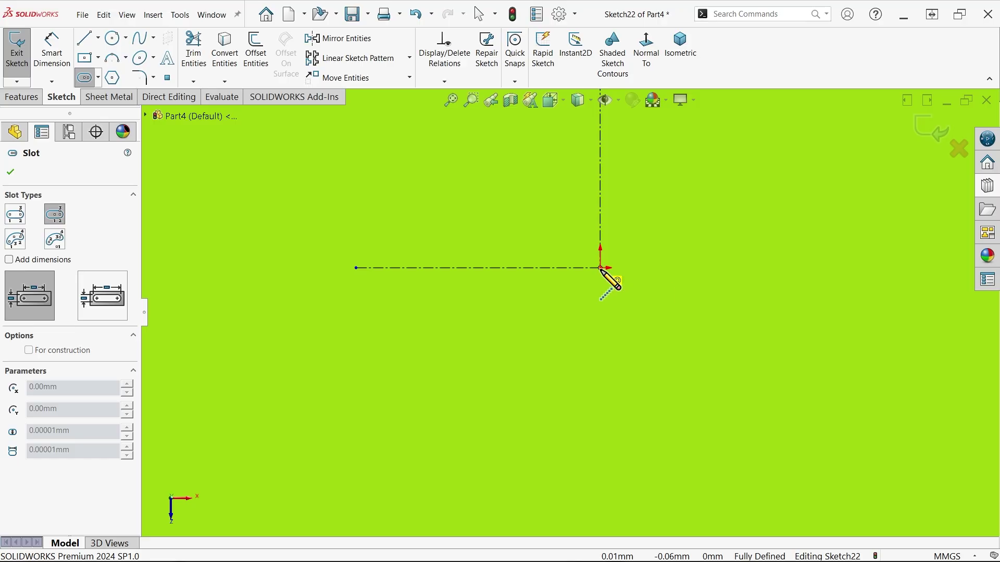
click(601, 269)
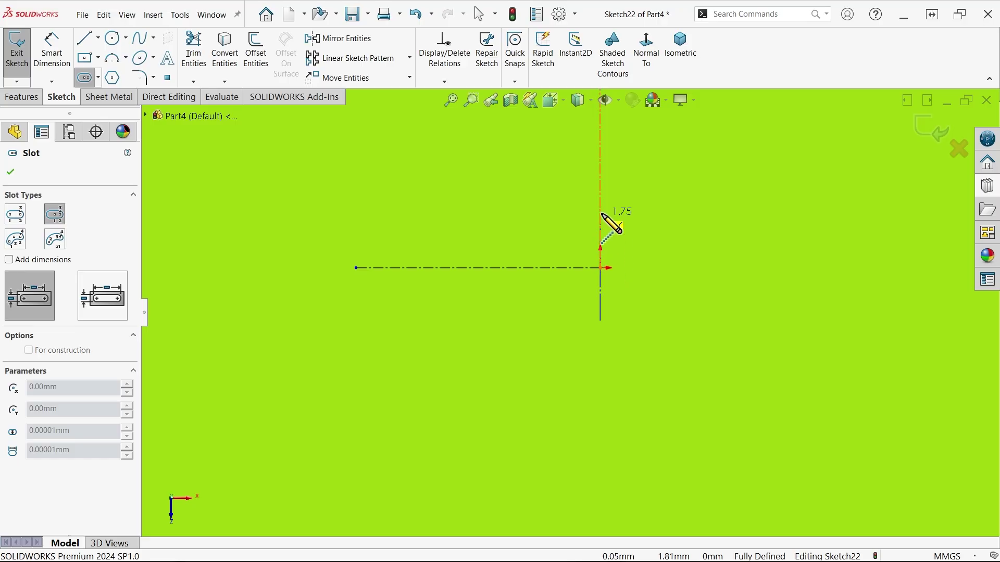
click(600, 186)
click(658, 190)
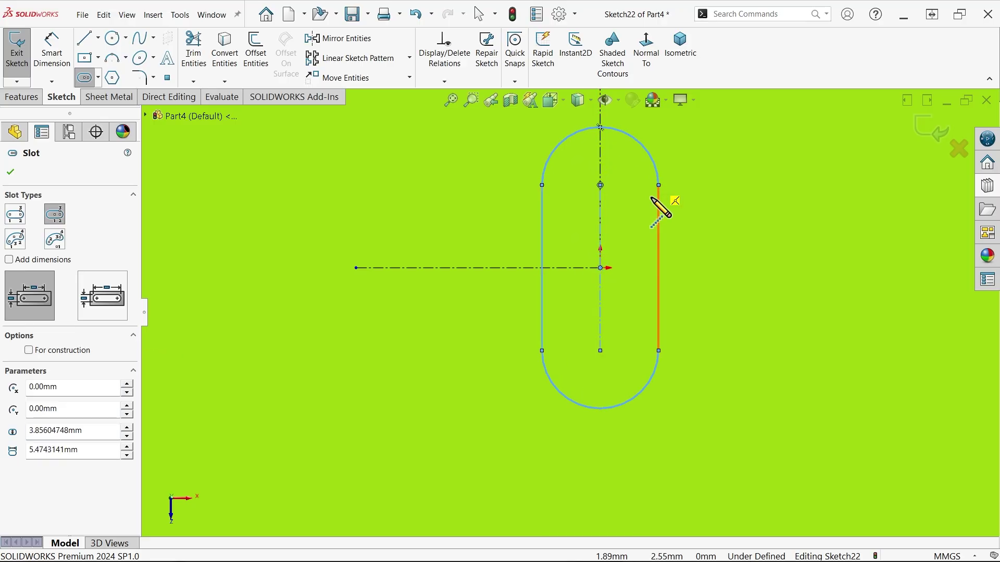
Sketch a second vertical centerpoint slot at the horizontal centerline's gusset-side end, about 3.85 mm wide with about 5.92 mm between arc centres
click(356, 268)
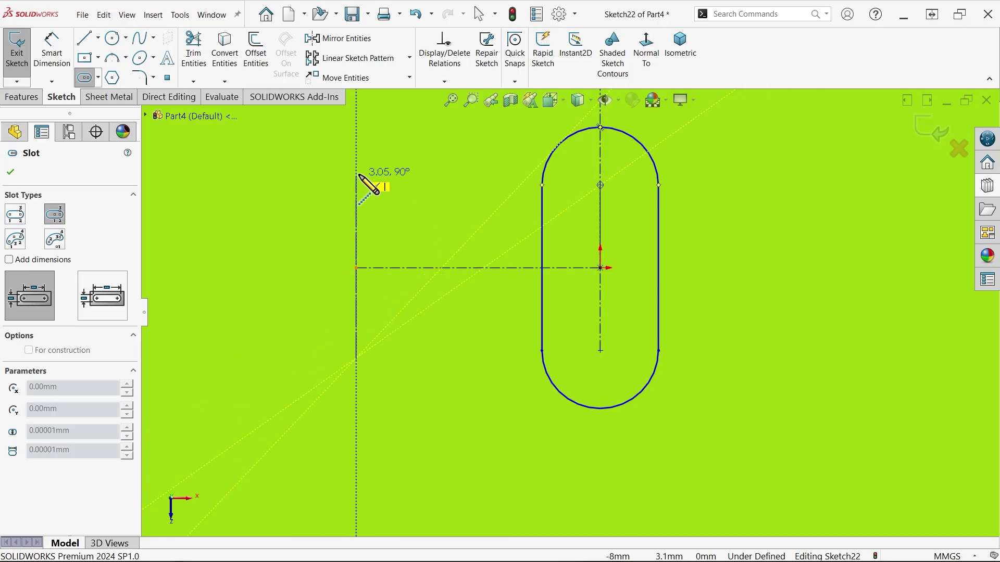
click(356, 179)
click(409, 185)
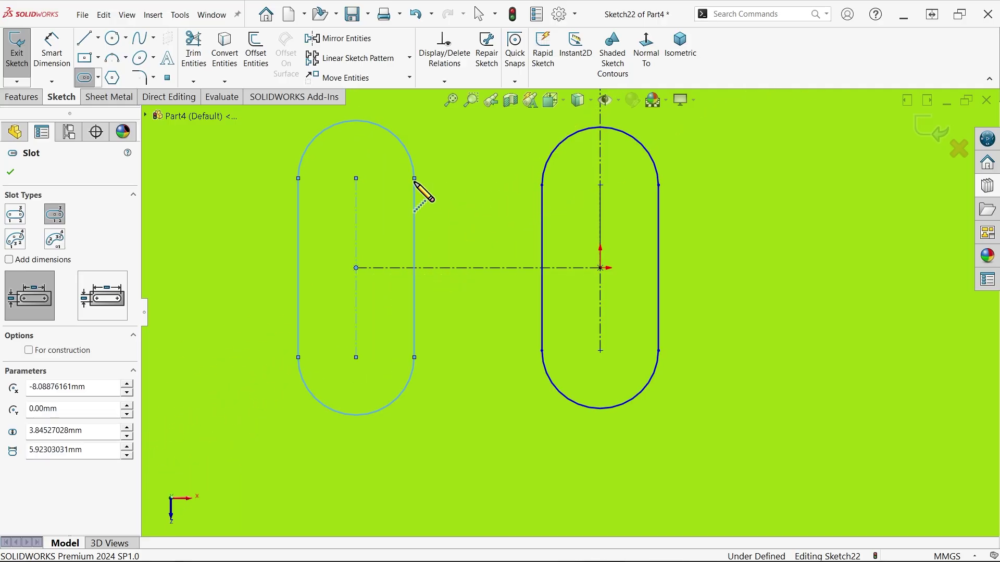
key(Escape)
Add an equal slots relation between the slot at the origin and the slot nearer the gussets
scroll(546, 271, up, 3)
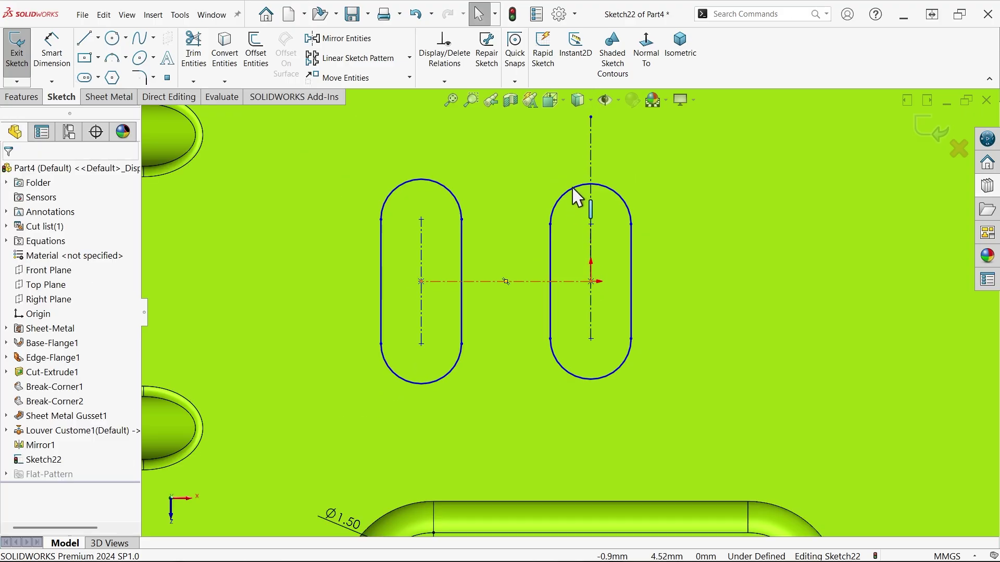
click(573, 189)
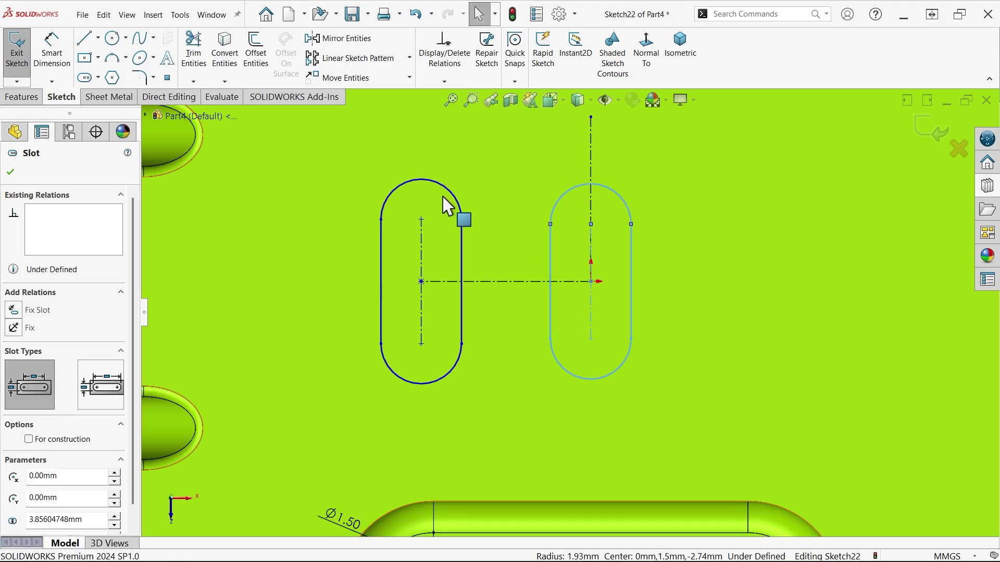
ctrl+click(458, 206)
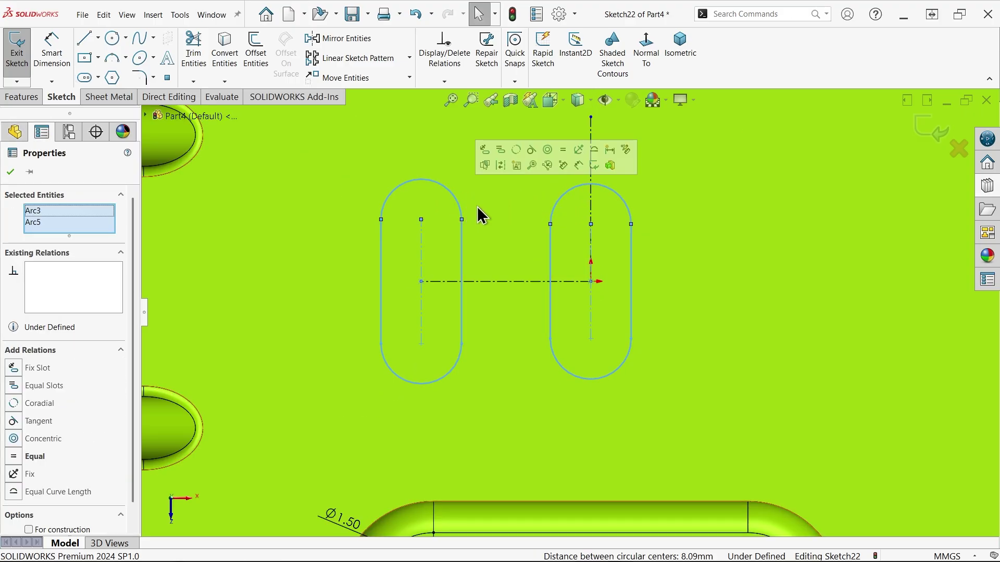
click(501, 162)
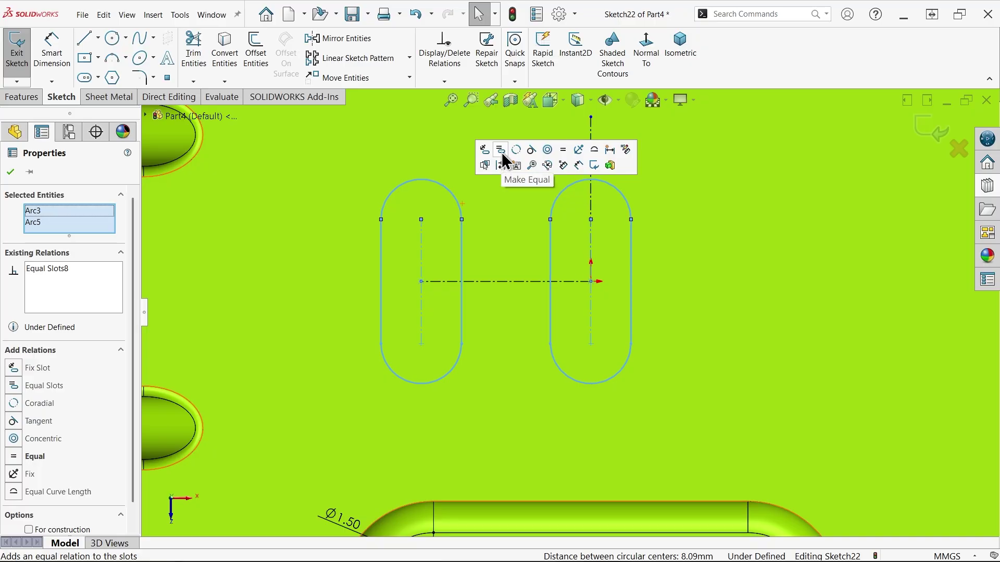
Dimension the distance between the origin slot's two arc centres as 2.5 mm
click(50, 46)
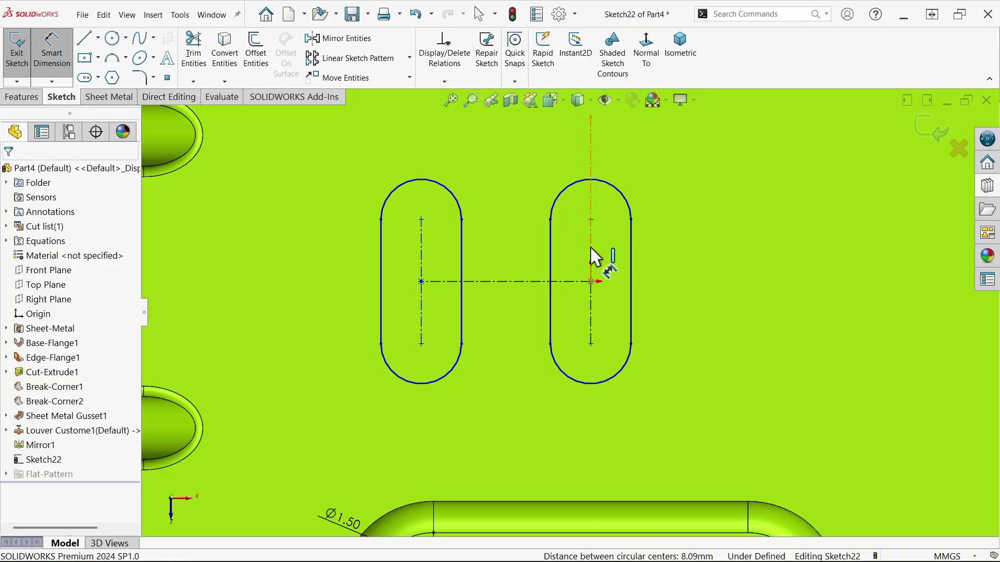
click(592, 222)
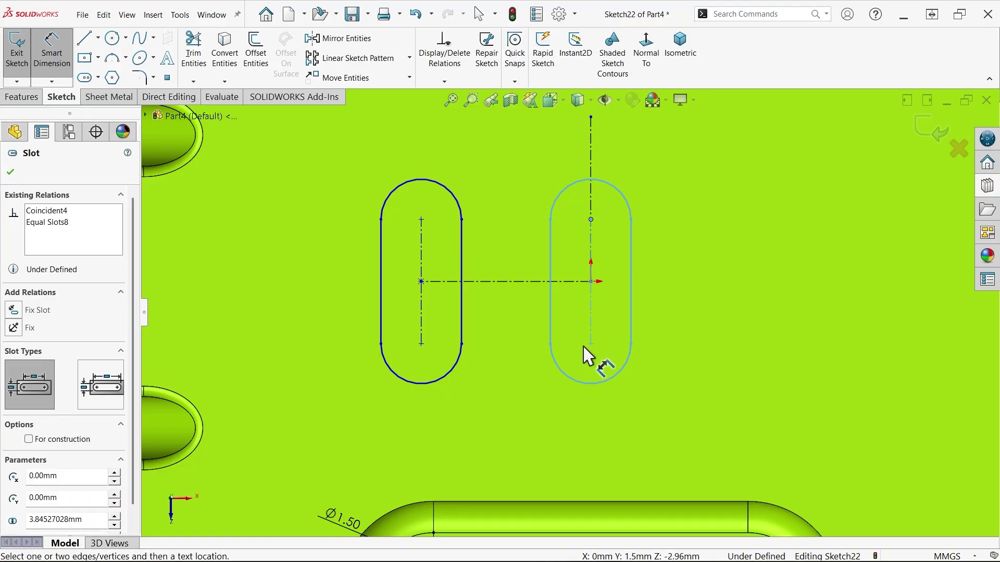
click(590, 344)
click(680, 288)
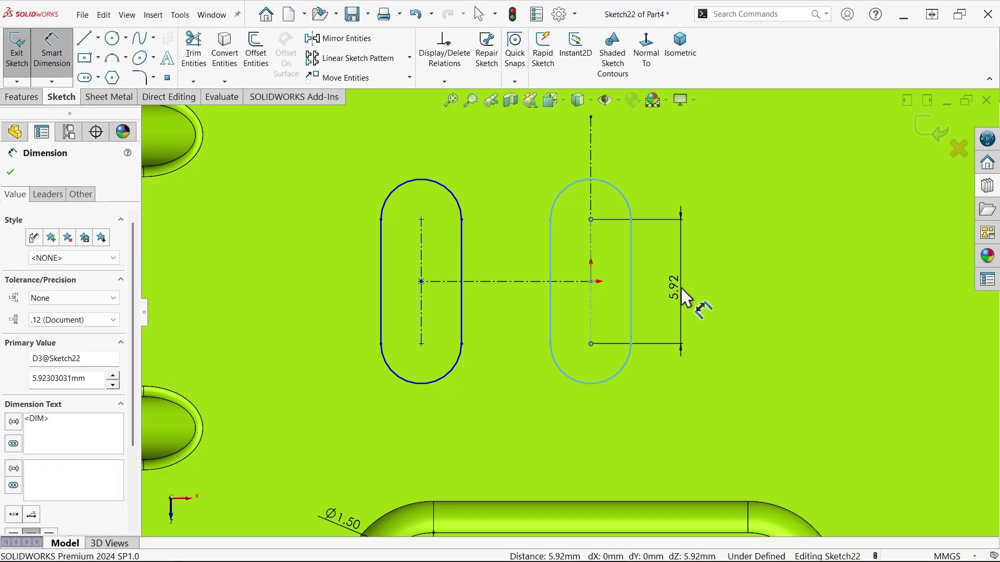
text(2.5)
click(605, 269)
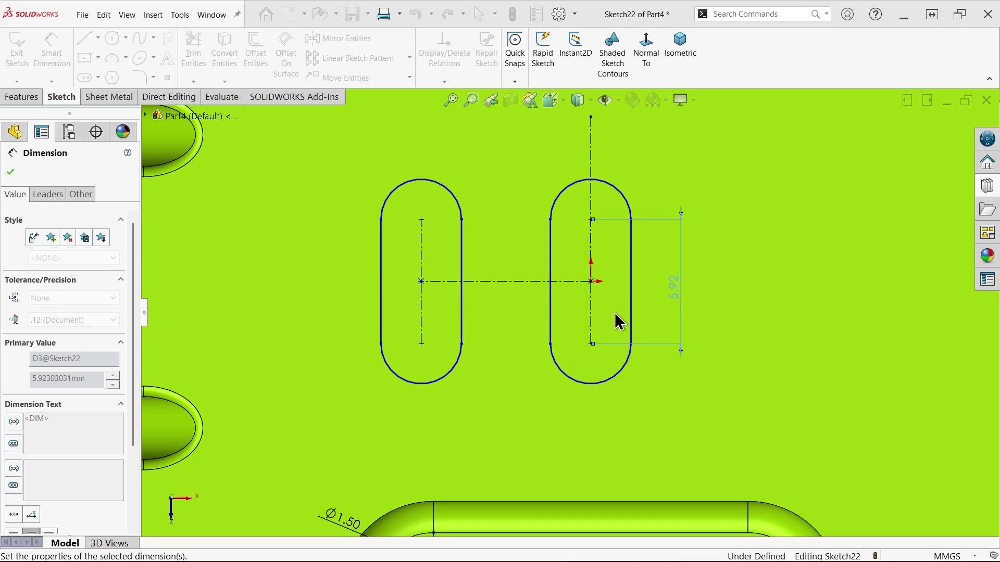
Dimension the origin slot's width between its two straight sides as 2 mm
click(554, 290)
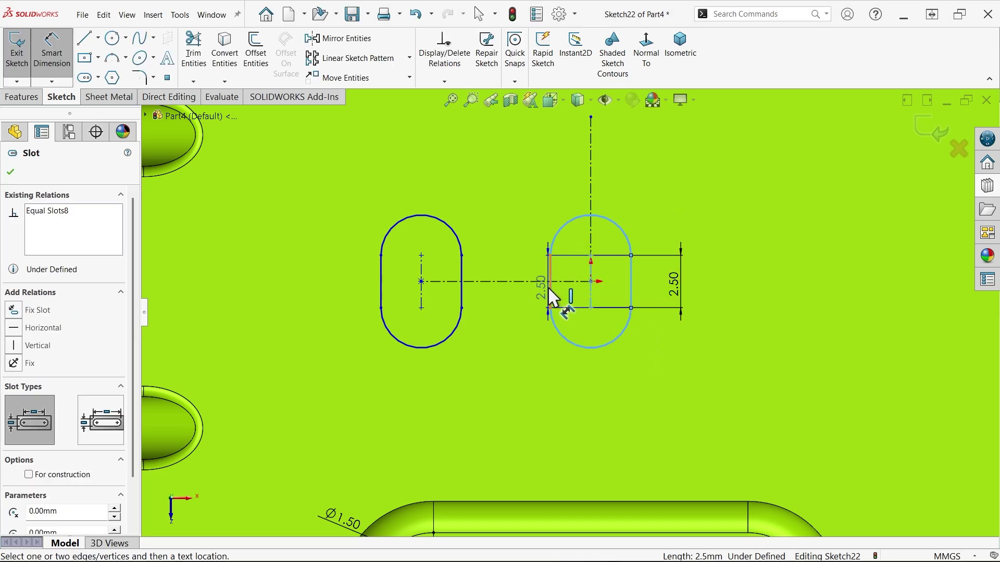
click(631, 284)
click(592, 401)
text(2)
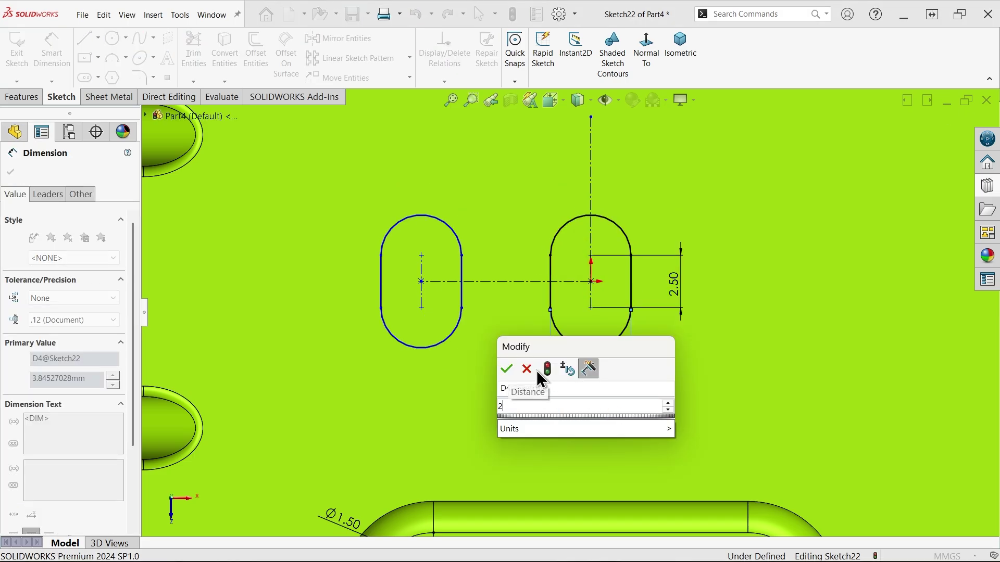
click(508, 370)
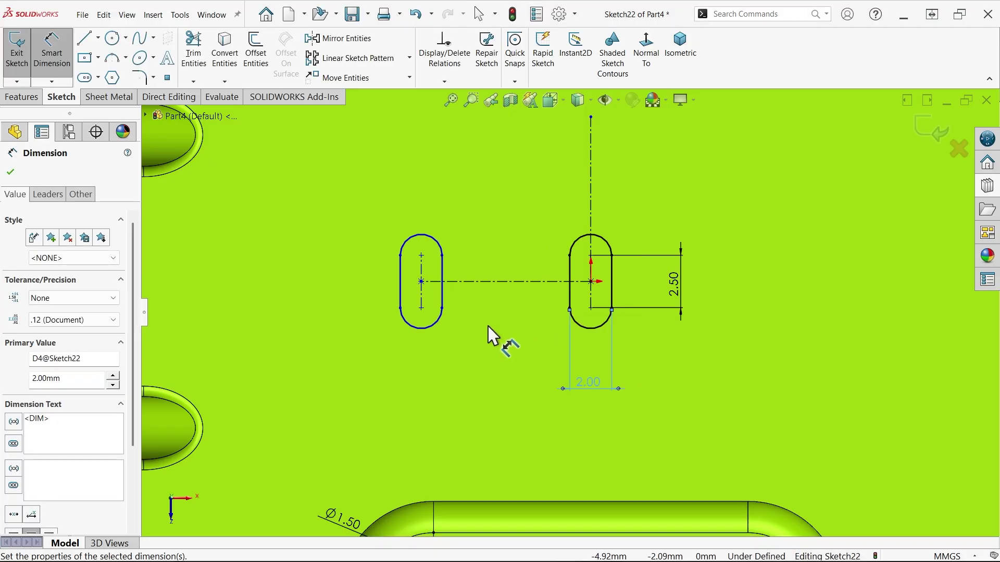
Dimension the horizontal centerline between the two slot centres as 12 mm
click(523, 292)
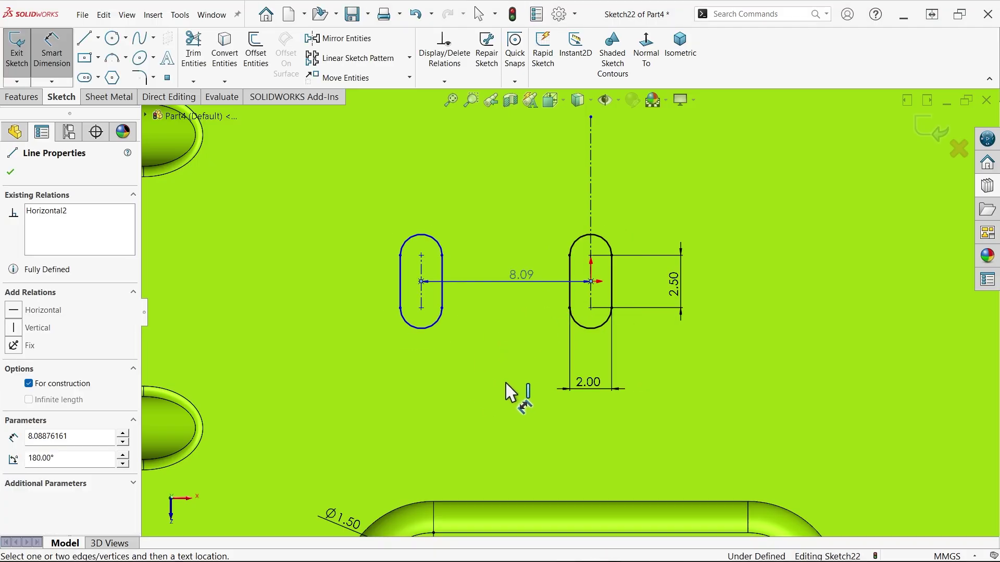
click(513, 420)
text(12)
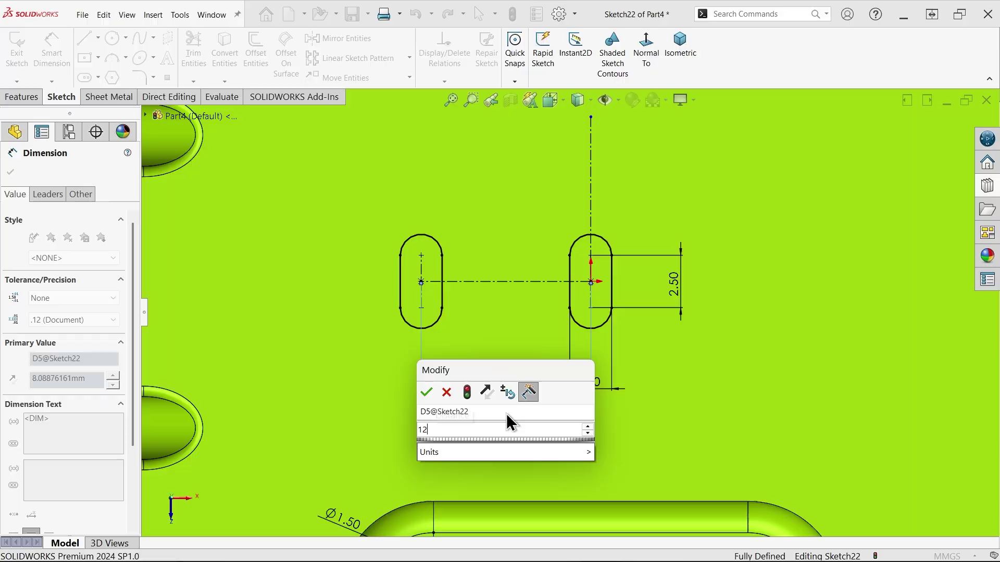
key(Return)
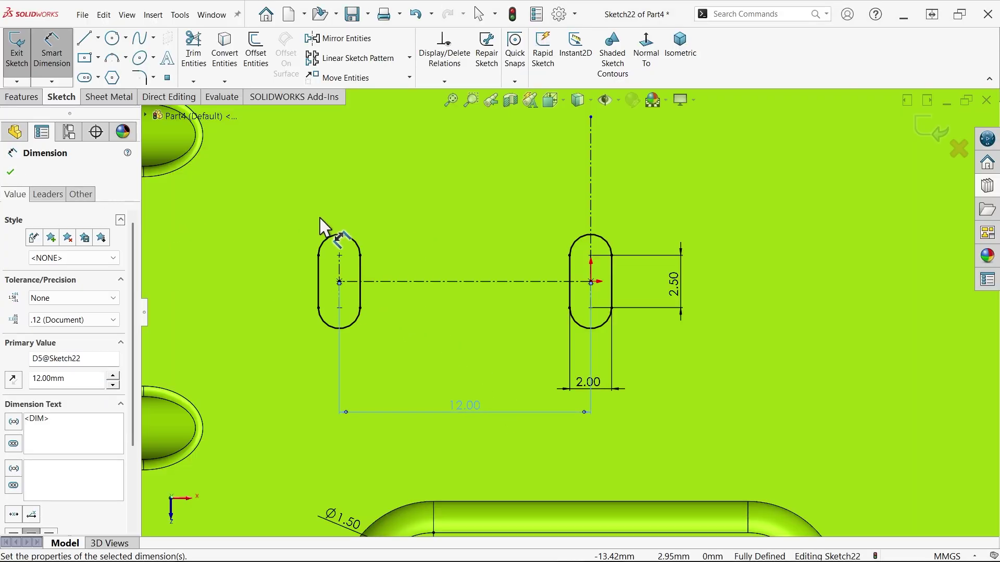
Mirror the gusset-side slot and the horizontal centerline about the vertical centerline through the origin
click(371, 37)
drag(482, 197, 298, 364)
click(80, 353)
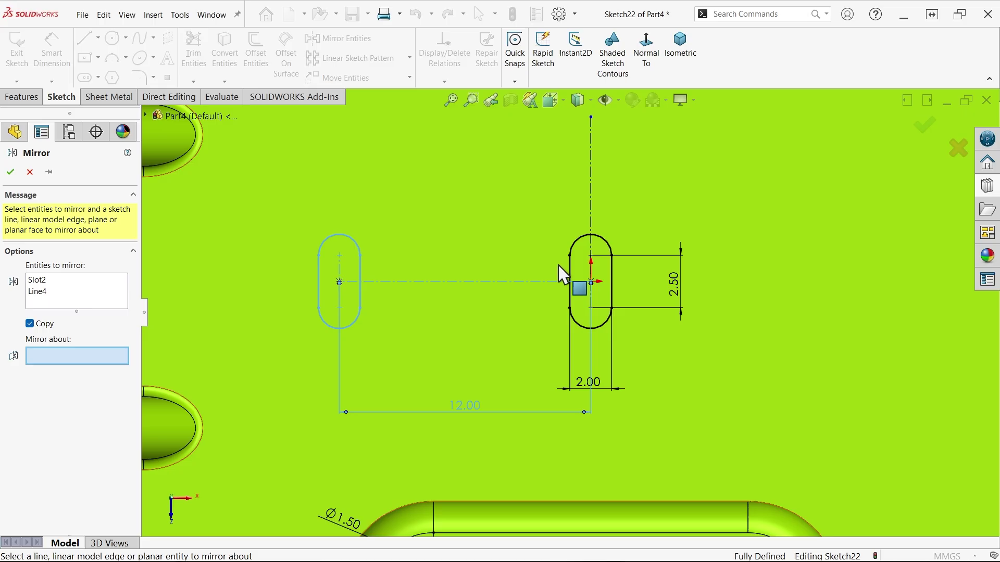
click(591, 214)
click(10, 176)
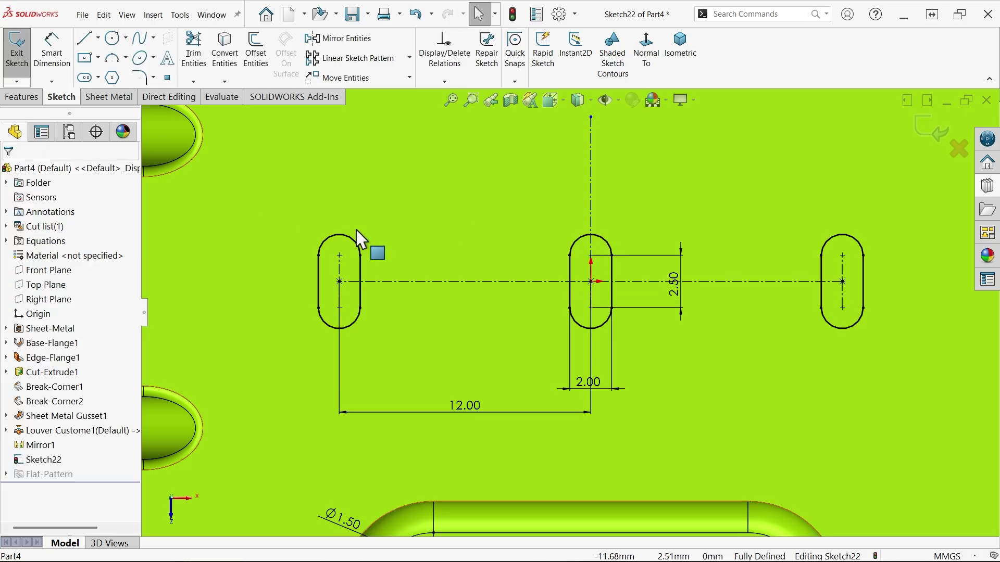
Move the origin slot's 2 mm width dimension to the space just above the slot
scroll(588, 271, up, 2)
drag(598, 371, 550, 215)
scroll(607, 279, up, 4)
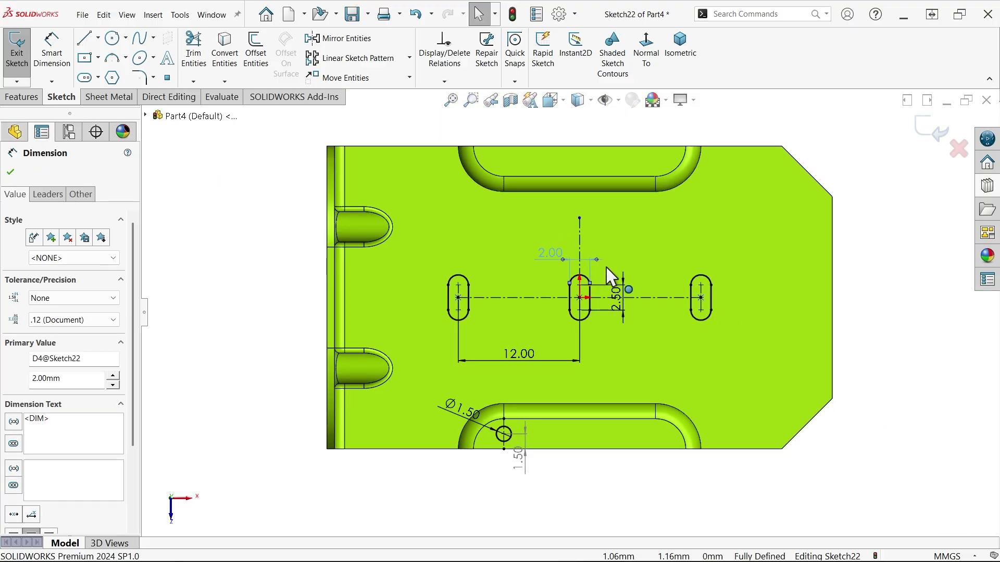
Mirror the 1.5 mm louver circle and its short centerline about the vertical centerline through the origin
scroll(526, 435, down, 3)
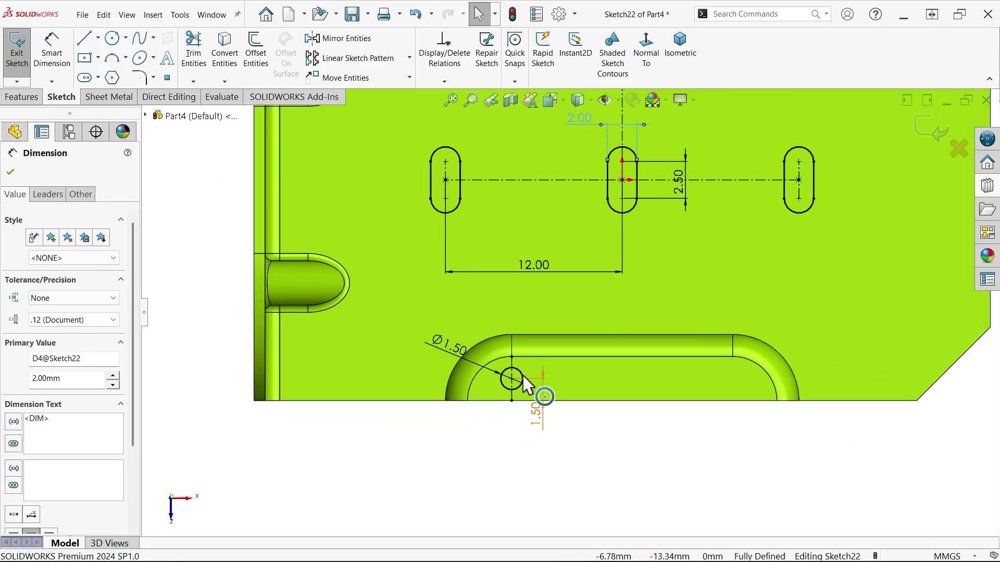
scroll(542, 397, up, 3)
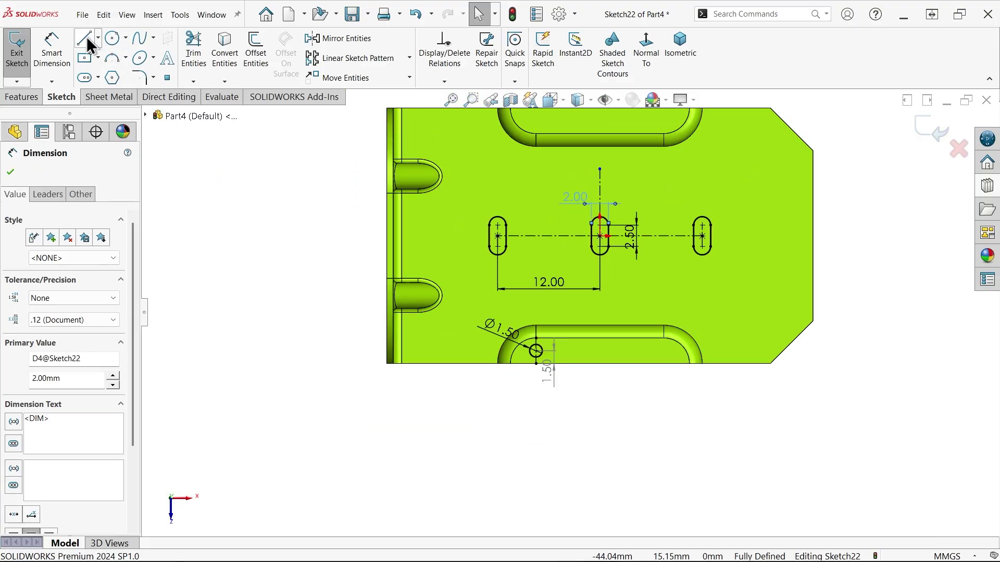
click(344, 39)
scroll(531, 341, down, 6)
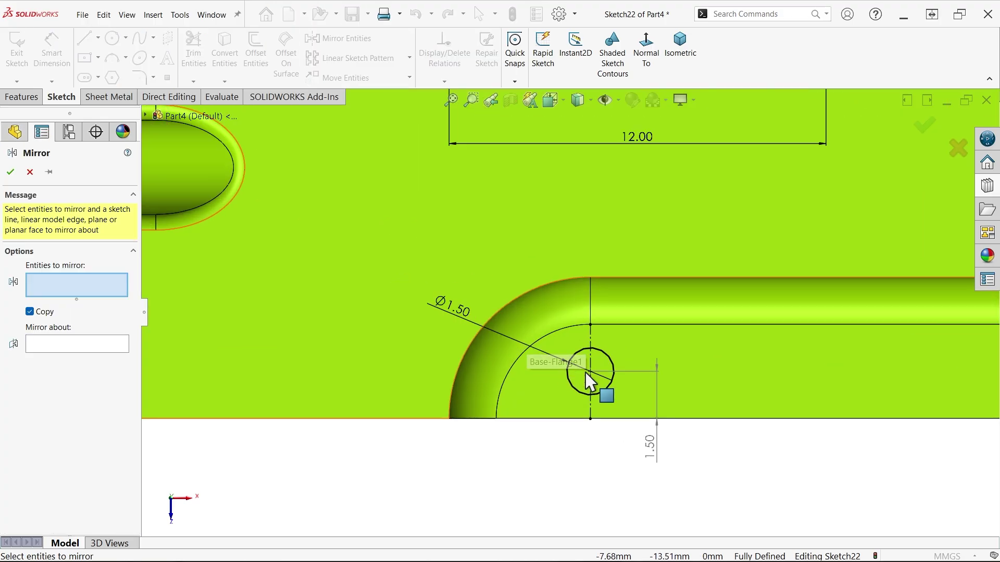
click(590, 395)
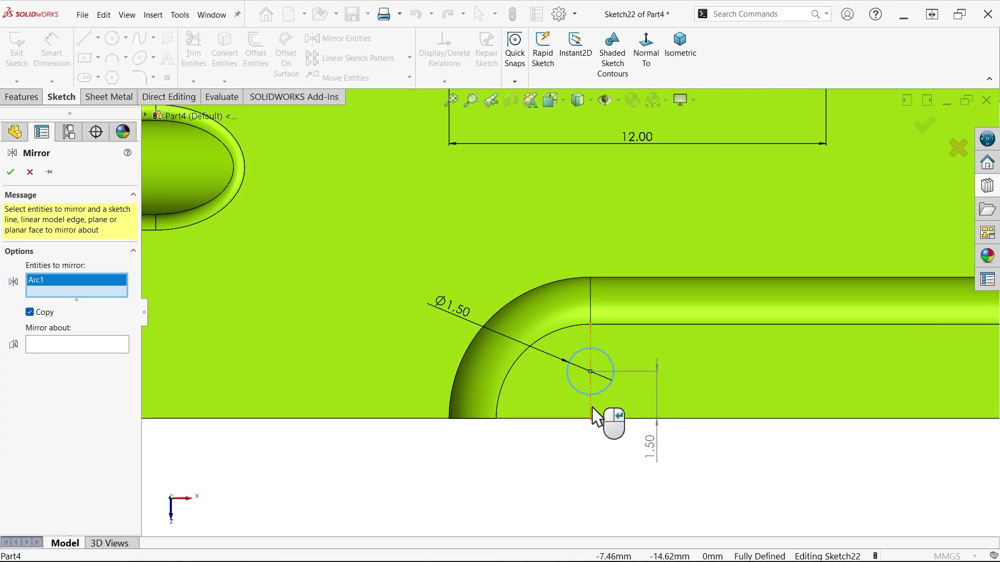
click(589, 409)
click(45, 359)
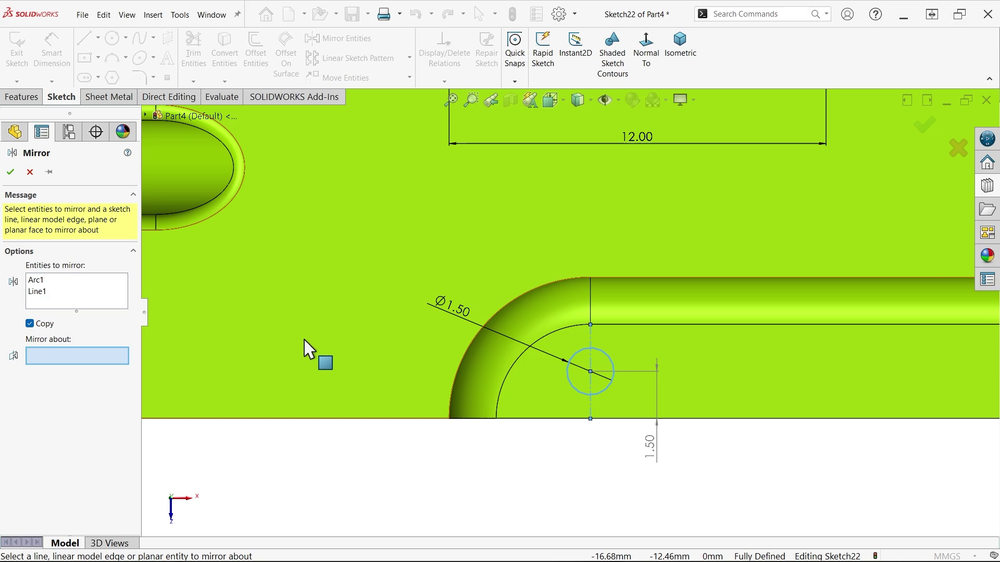
scroll(514, 350, up, 6)
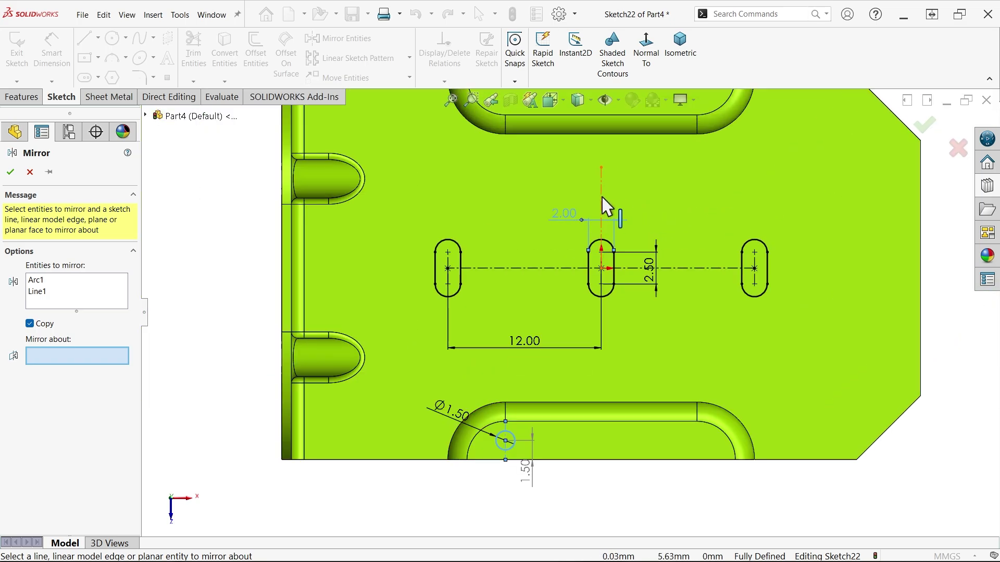
click(603, 211)
scroll(594, 312, up, 3)
scroll(607, 365, down, 4)
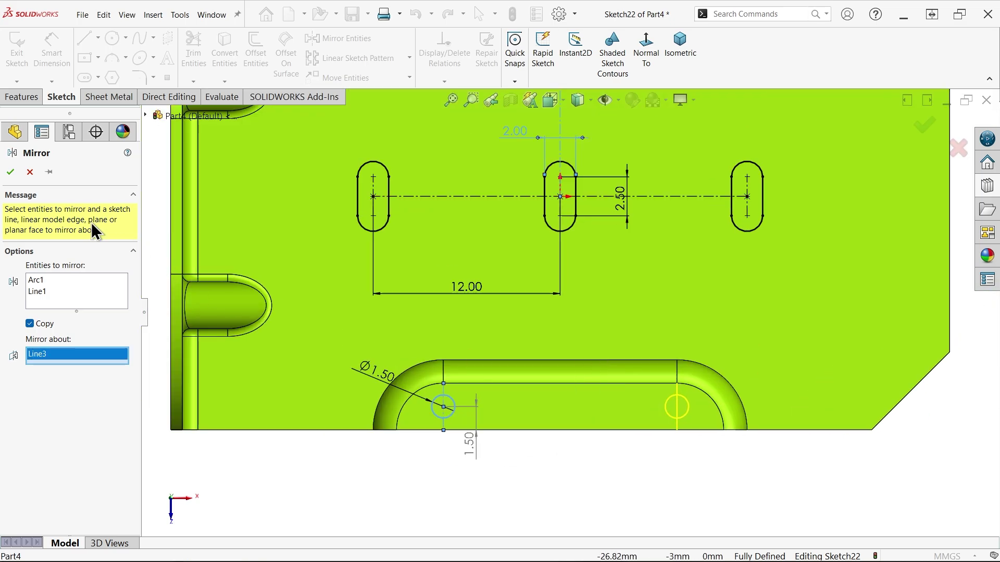
click(10, 172)
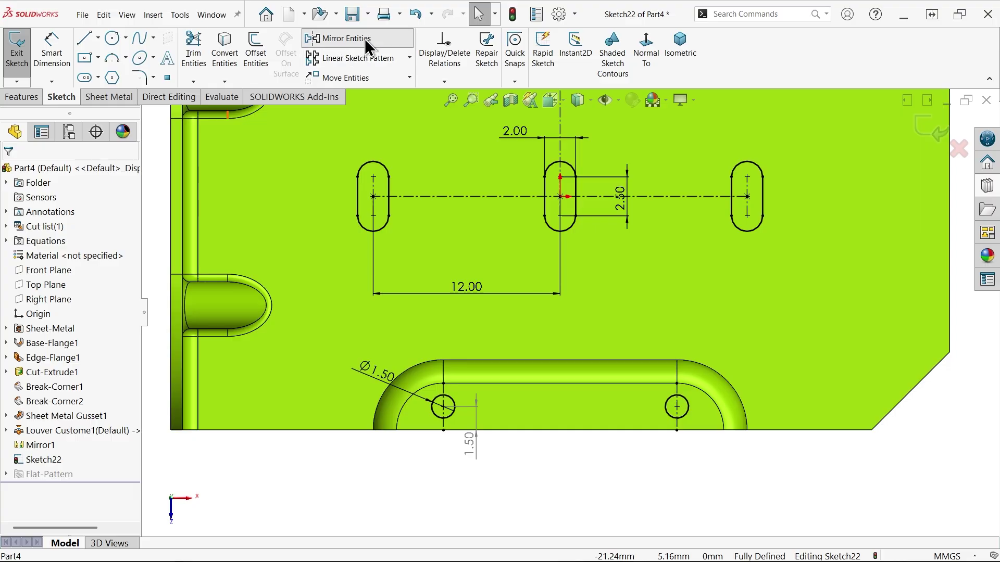
Mirror both louver circles and their short centerlines about the horizontal centerline onto the opposite louver
click(312, 39)
drag(753, 353, 381, 466)
click(73, 379)
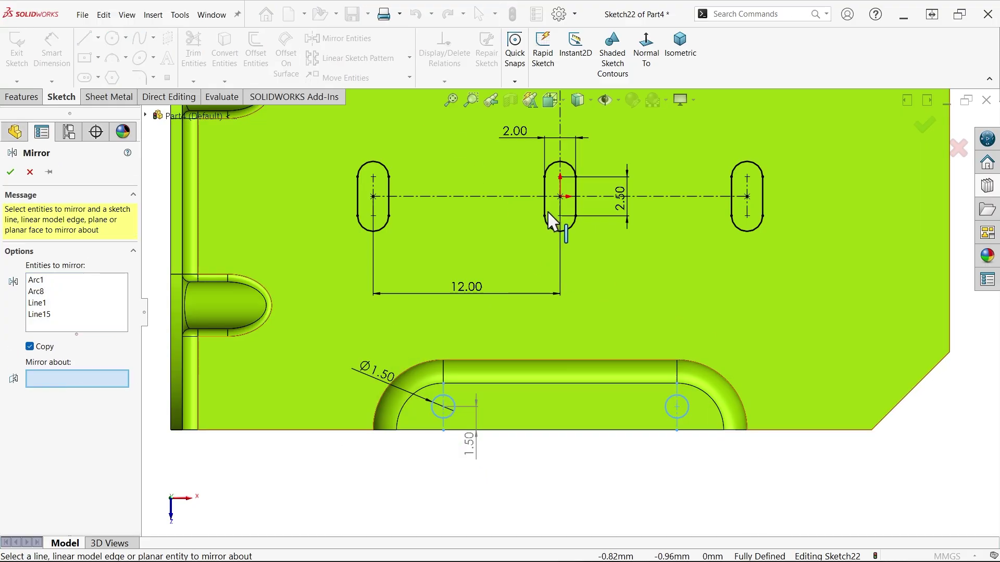
click(521, 198)
scroll(576, 224, up, 3)
scroll(563, 213, down, 2)
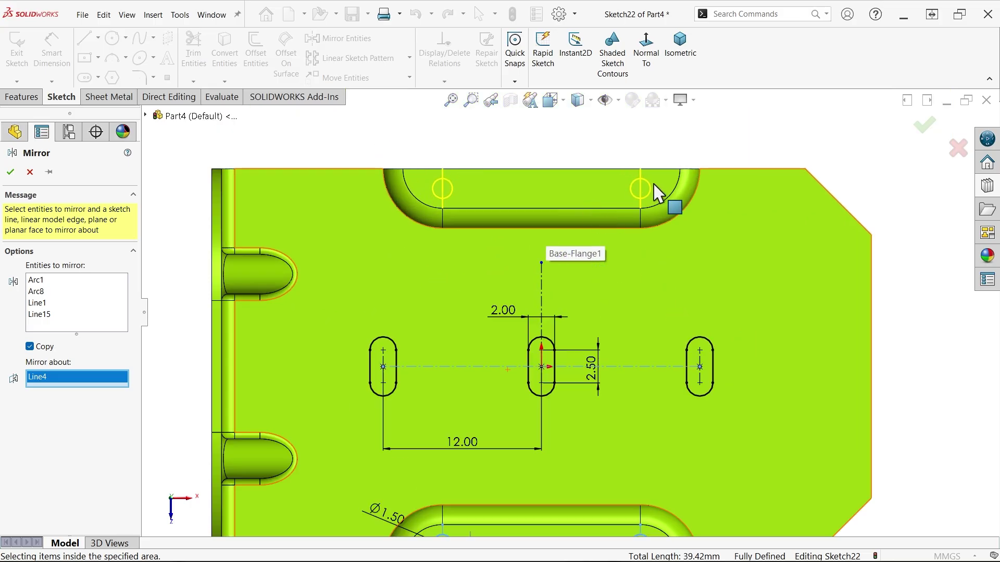
click(11, 173)
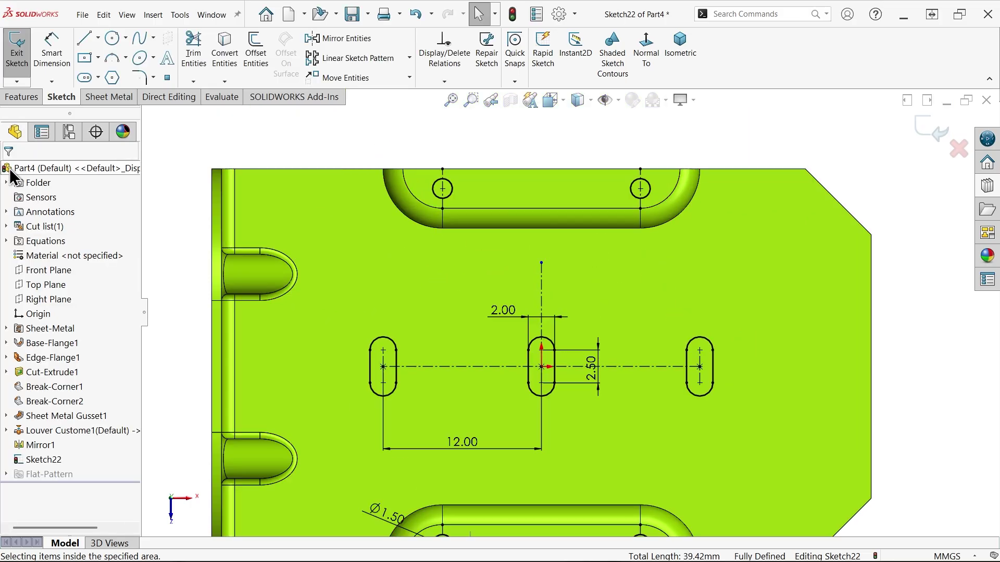
Cut the three base flange slots and four louver holes with an Extruded Cut set to Through All
click(680, 45)
scroll(594, 386, down, 4)
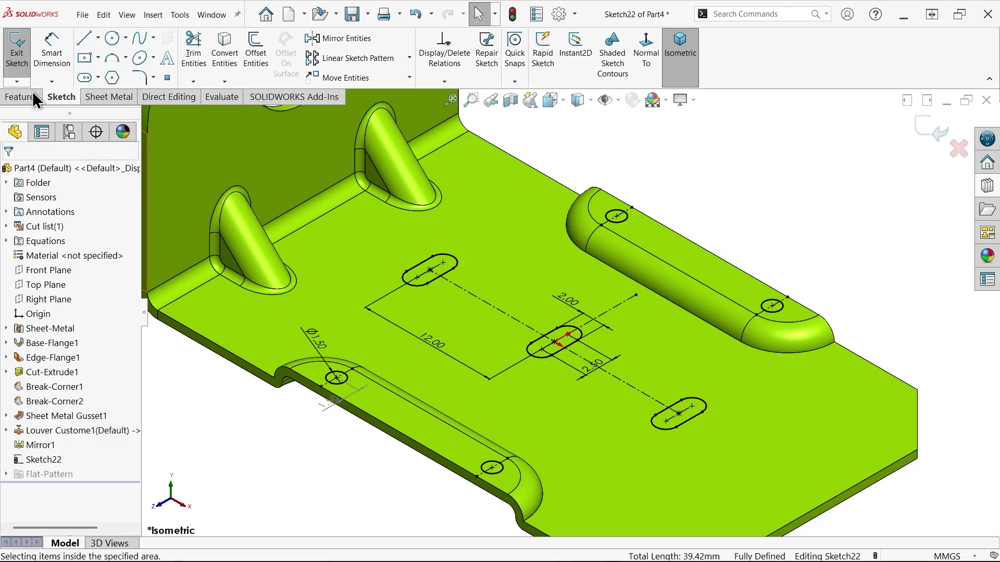
click(30, 101)
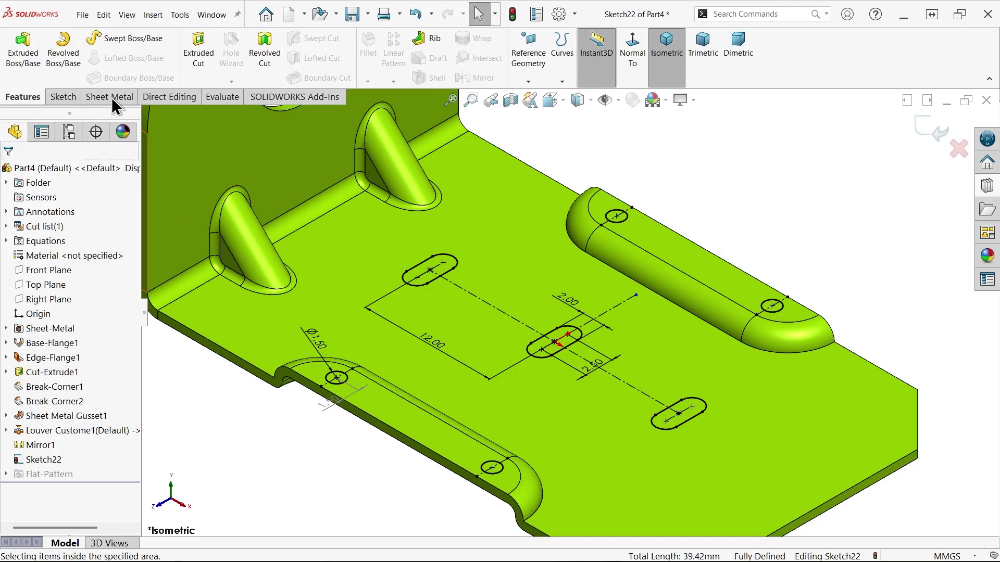
click(203, 54)
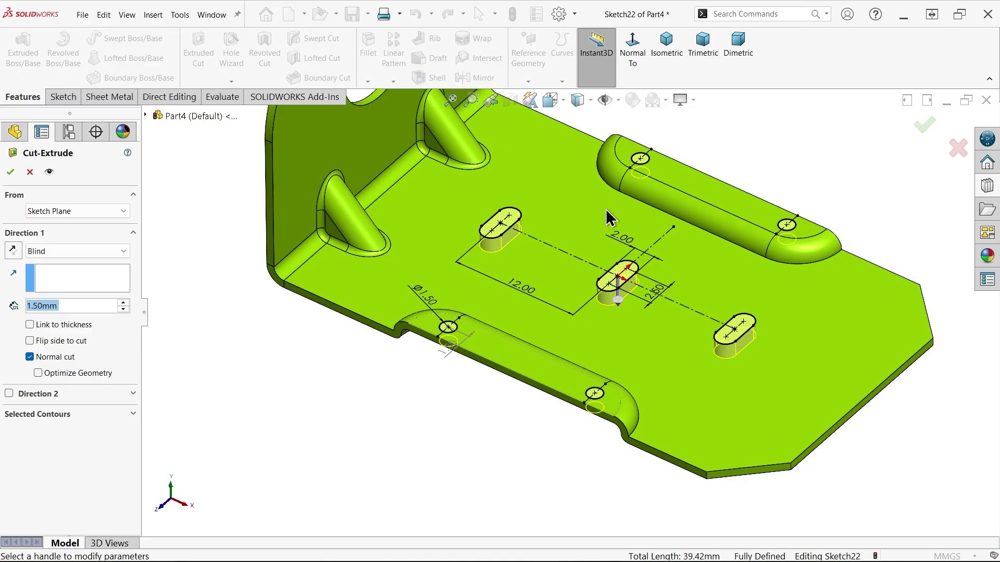
scroll(651, 214, down, 3)
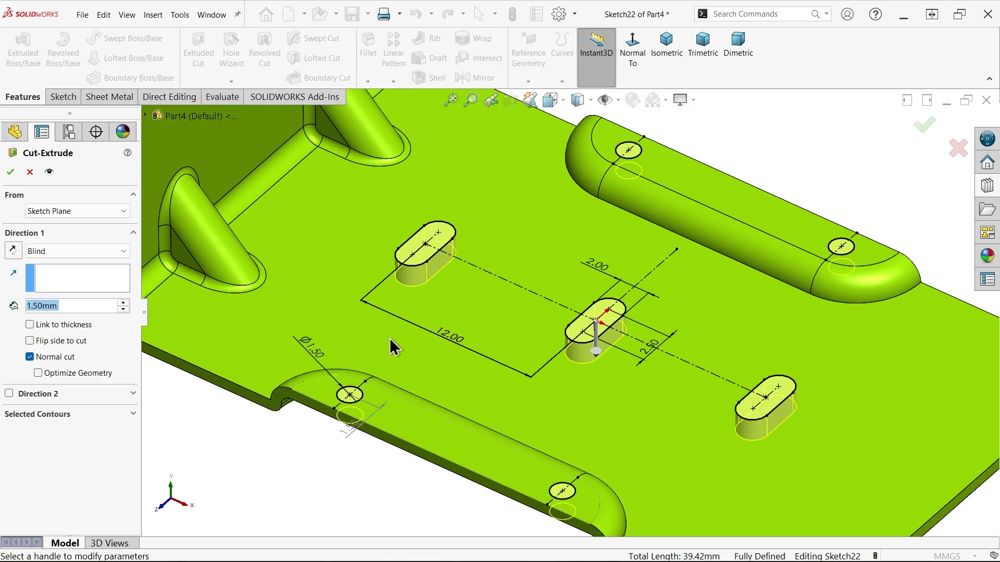
middle_drag(349, 388, 354, 365)
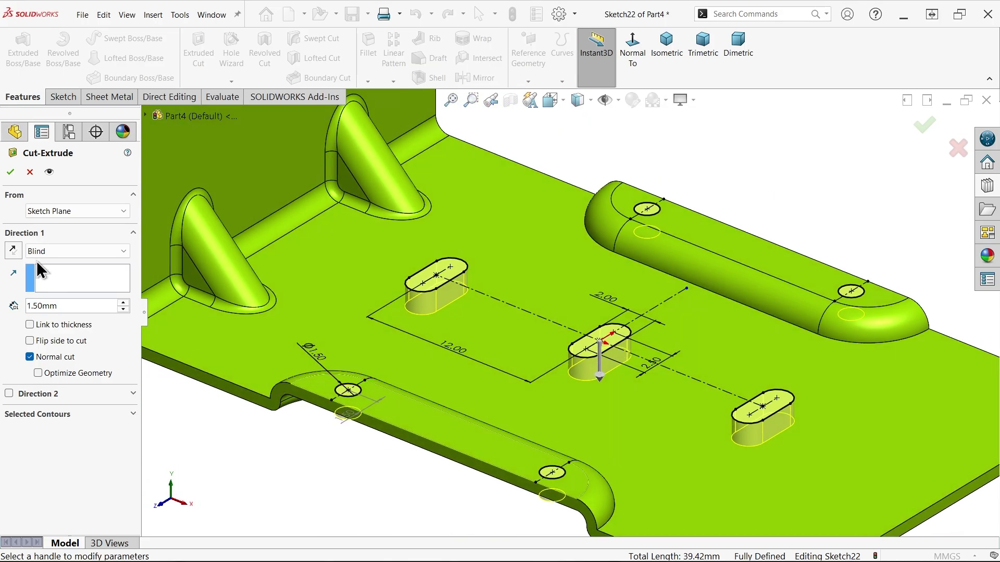
click(39, 251)
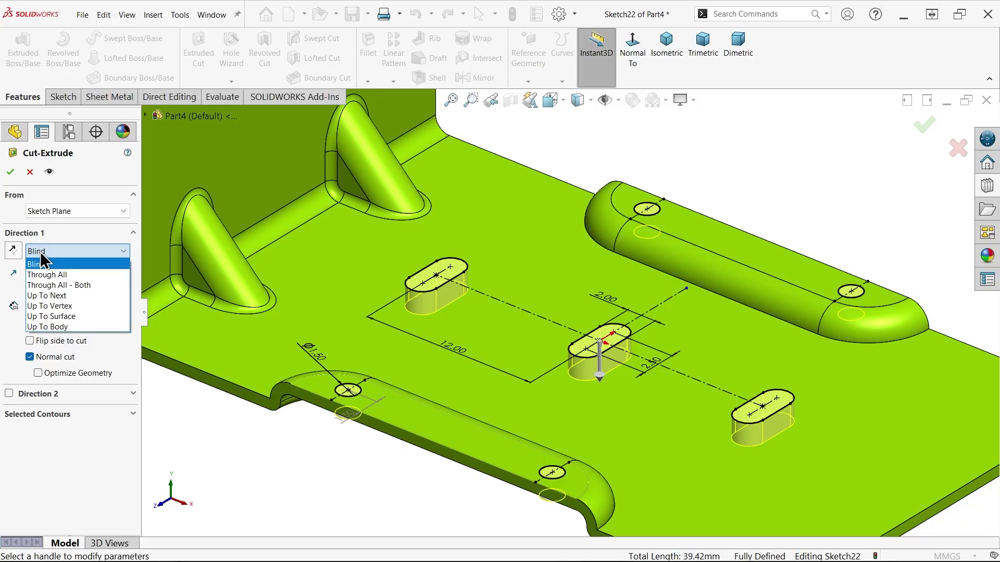
click(58, 272)
scroll(432, 411, up, 3)
middle_drag(433, 411, 476, 413)
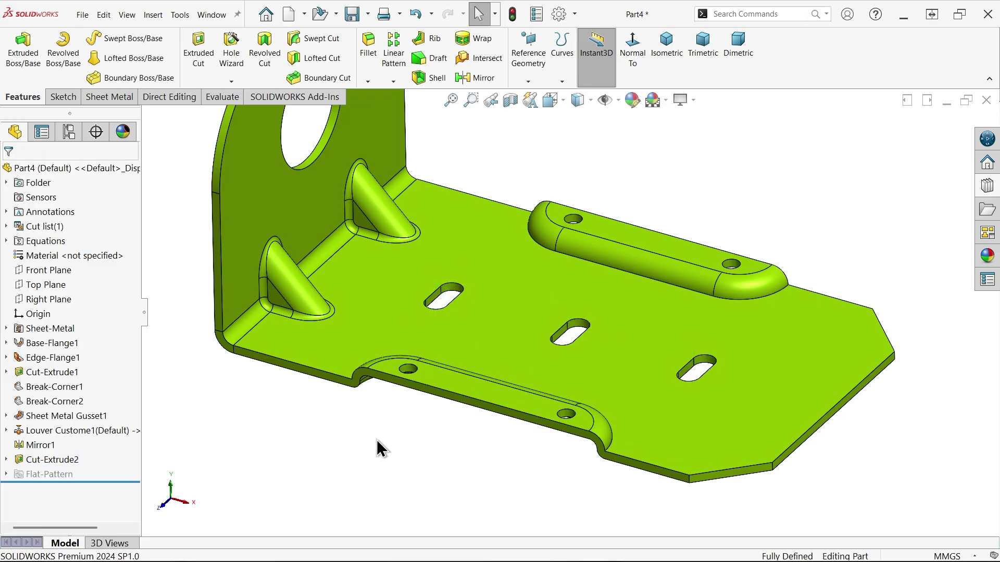
middle_drag(378, 448, 411, 466)
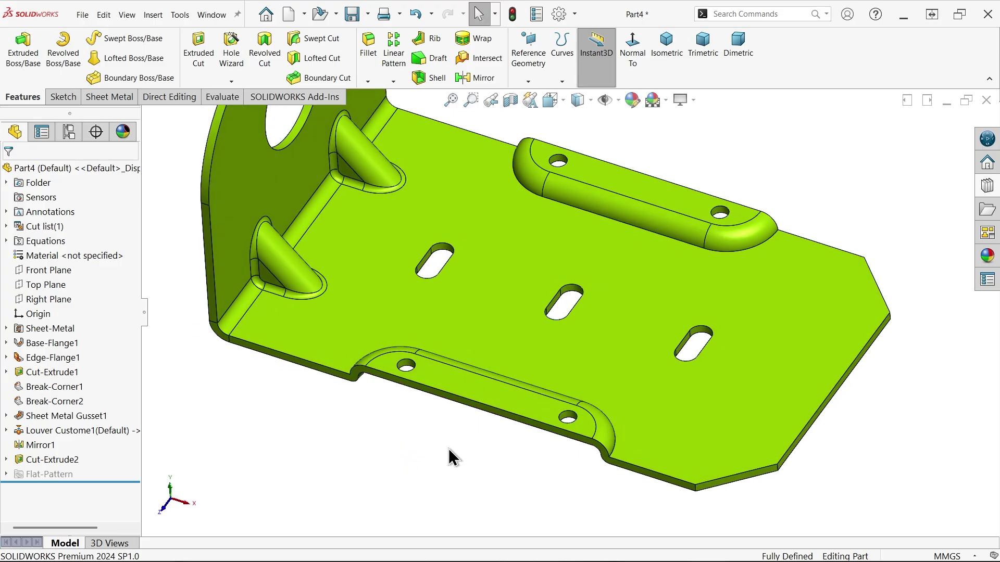
Save the bracket to the Desktop as a SOLIDWORKS part named "forming tool." in isometric orientation
click(671, 72)
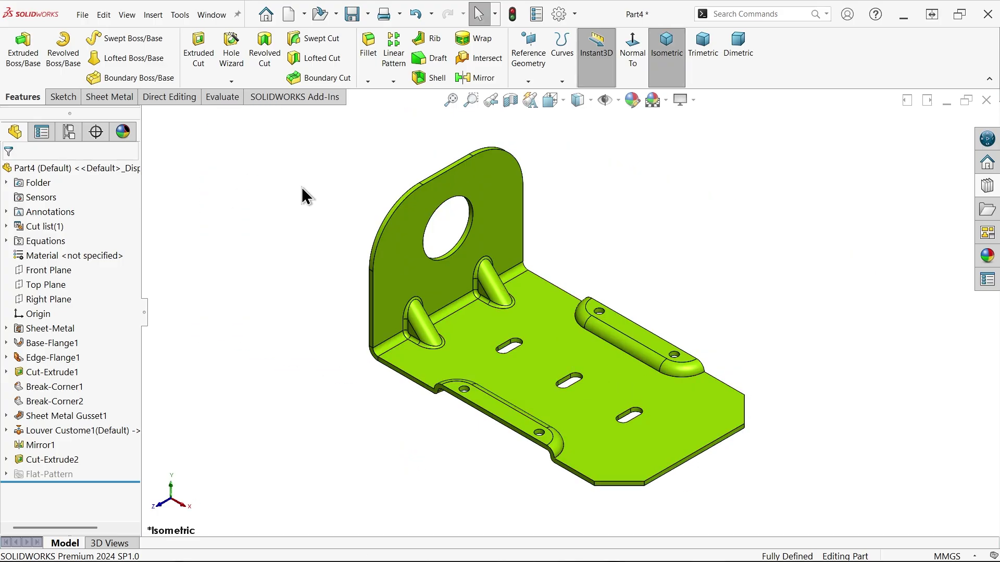
click(353, 17)
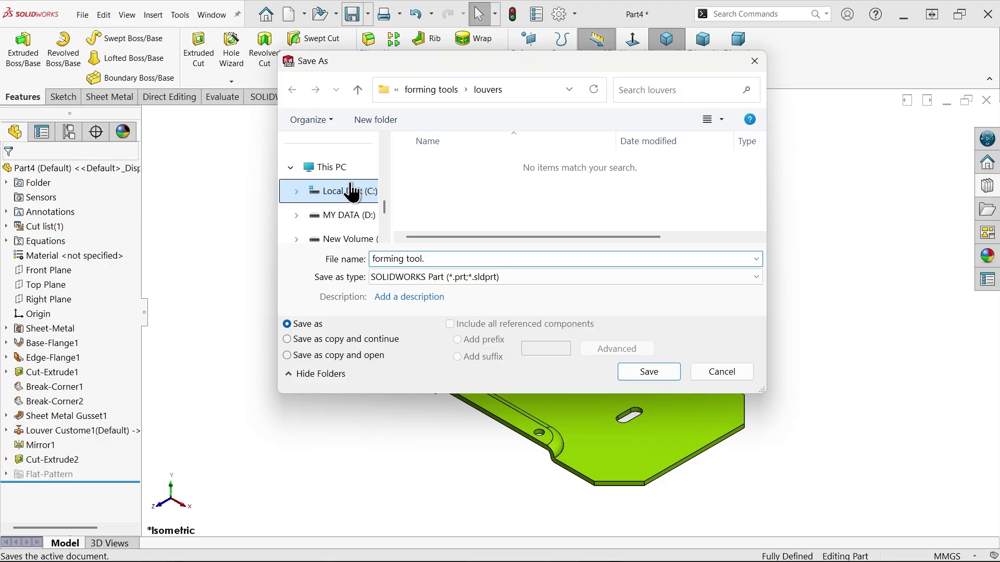
scroll(351, 192, up, 5)
scroll(339, 201, up, 1)
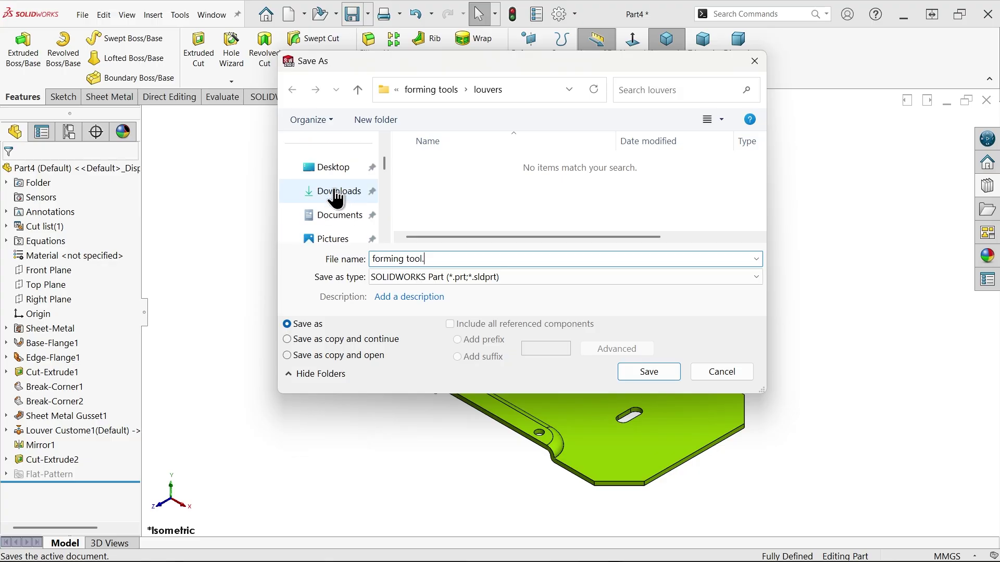
click(331, 169)
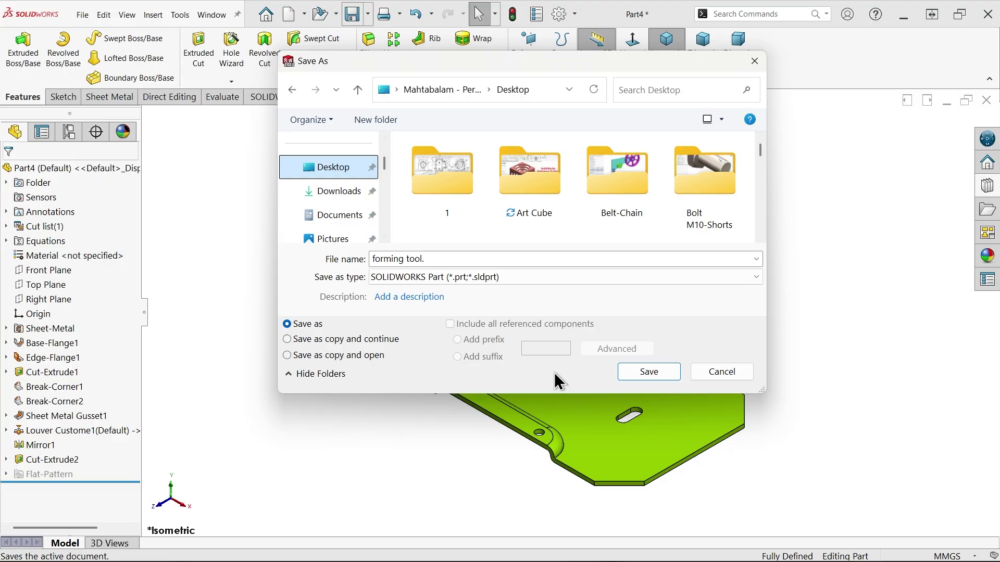
click(662, 373)
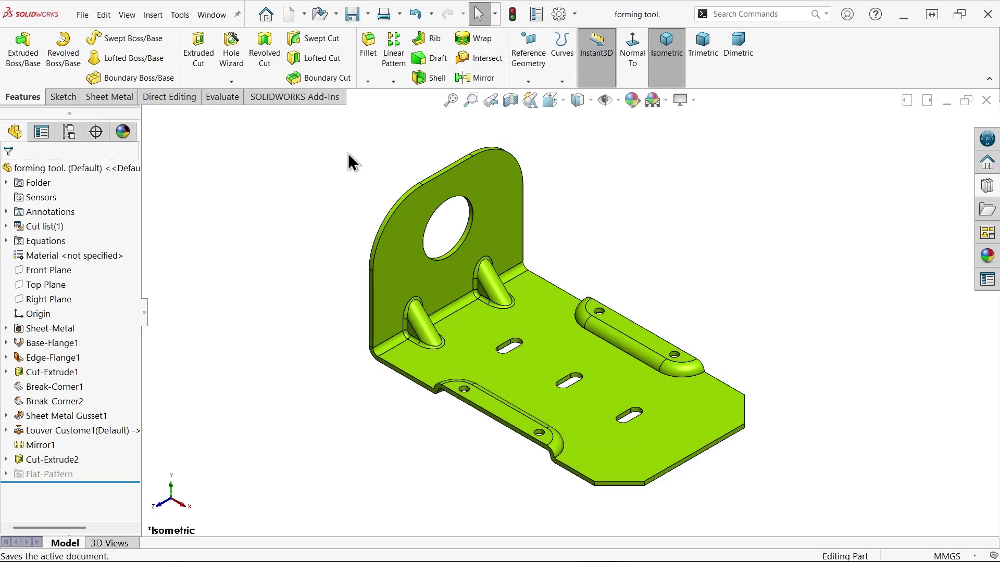
Flatten the sheet metal bracket and orient the view normal to its large flat face
click(108, 99)
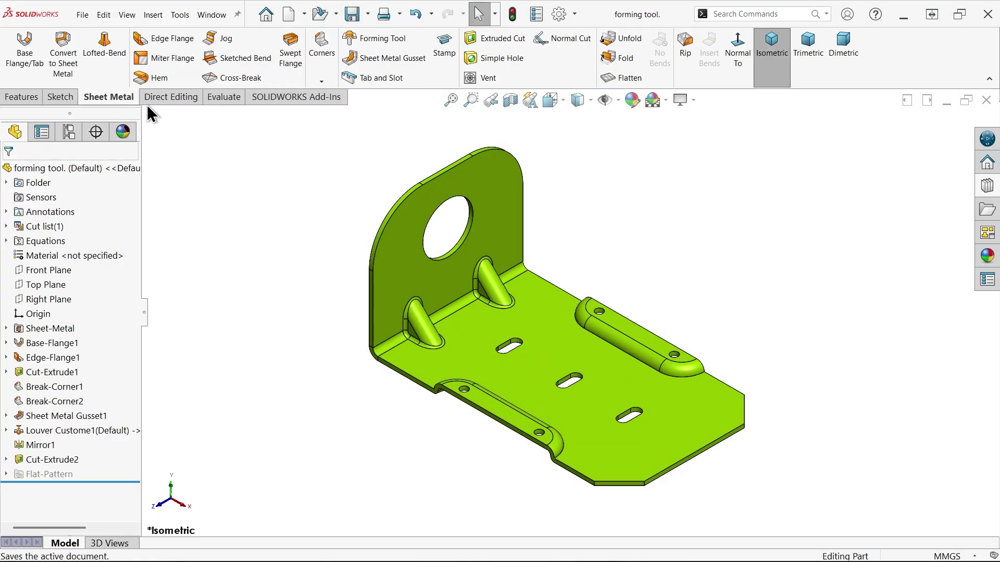
click(629, 78)
click(555, 304)
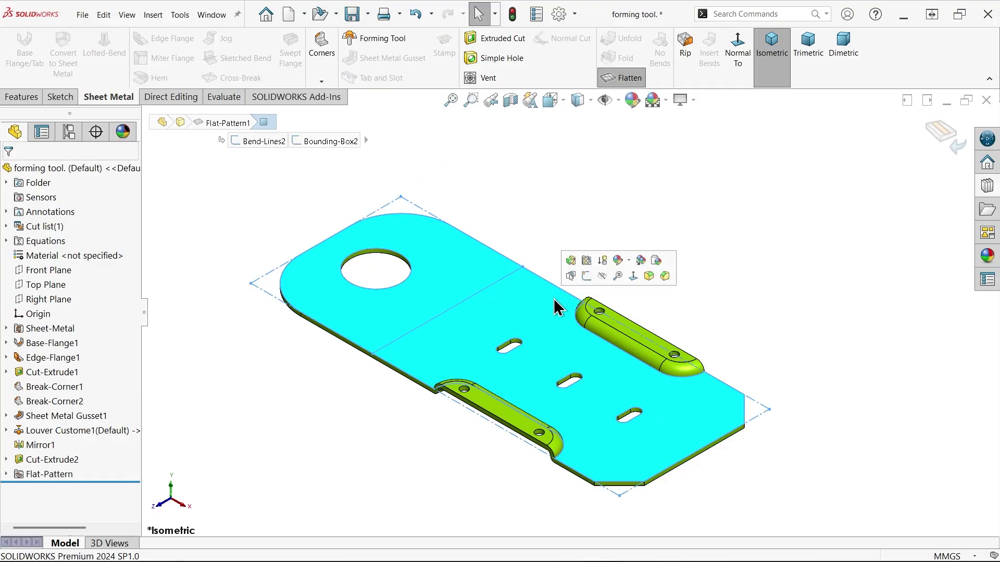
click(736, 57)
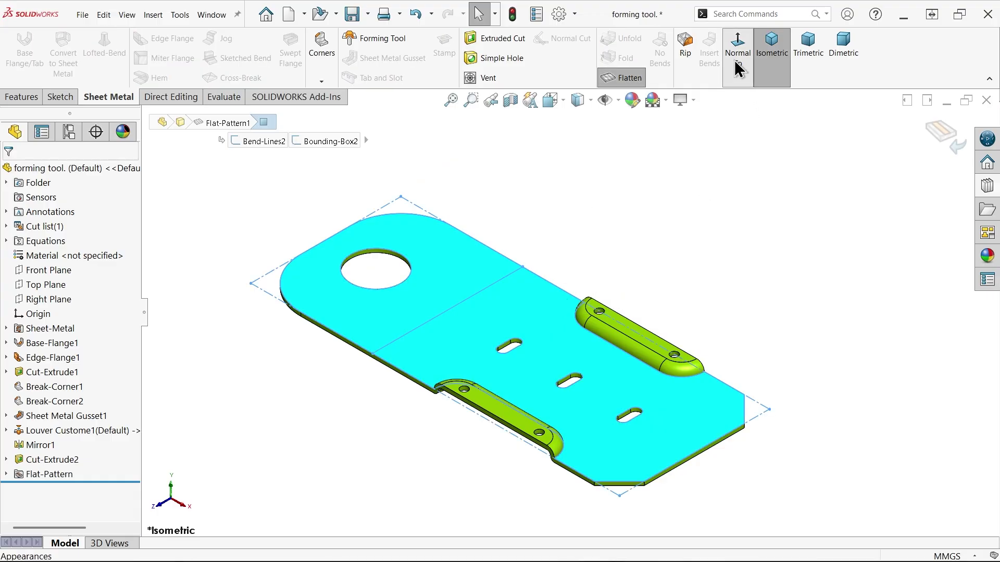
Start a DXF export of the flat pattern to the Desktop under the file name "forming tool."
click(536, 290)
right_click(536, 290)
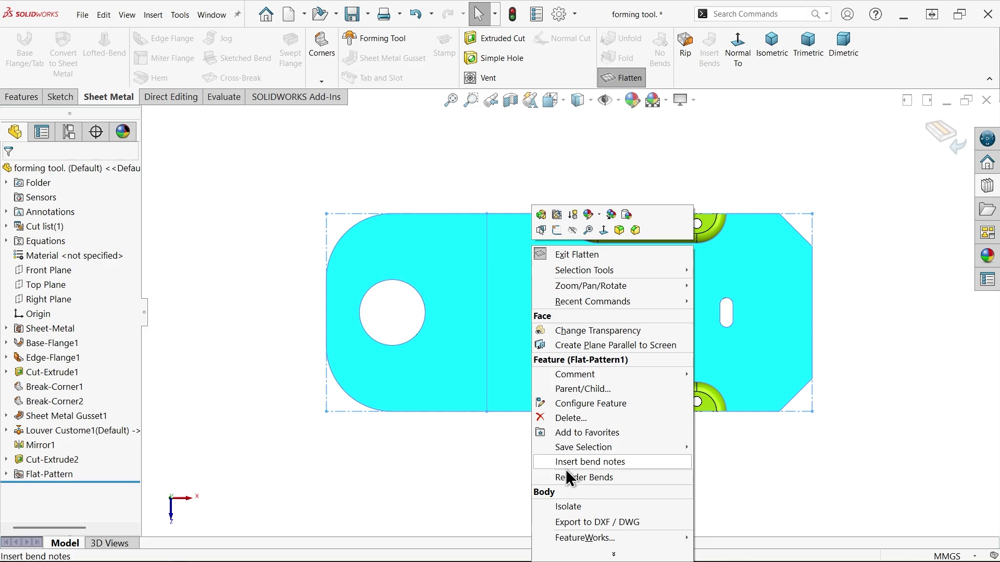
click(590, 527)
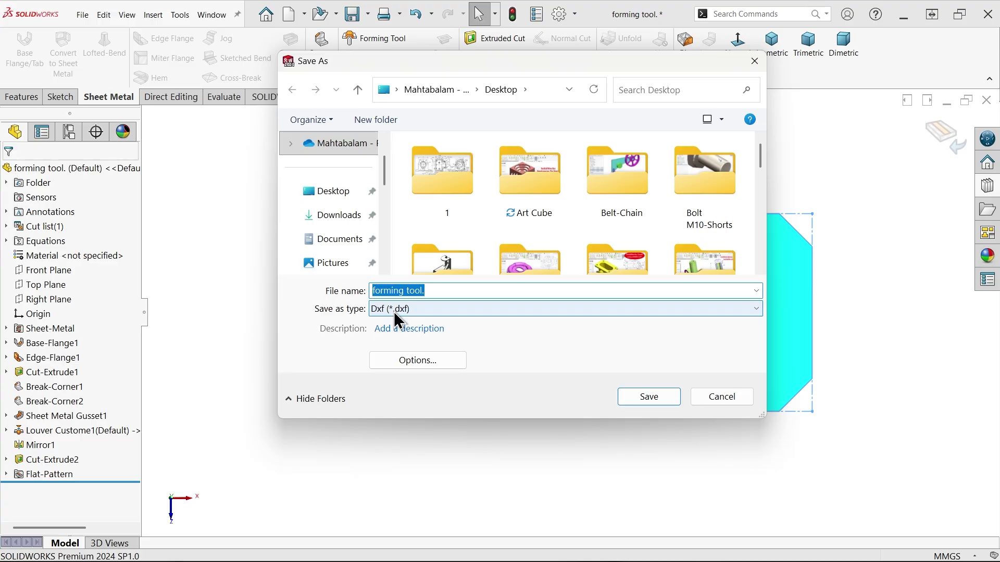
click(334, 192)
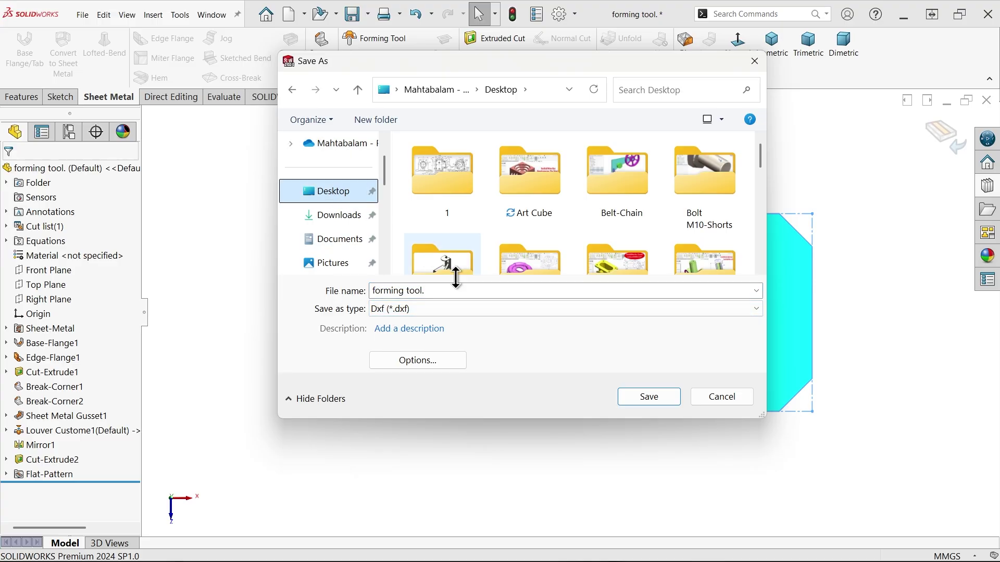
click(662, 401)
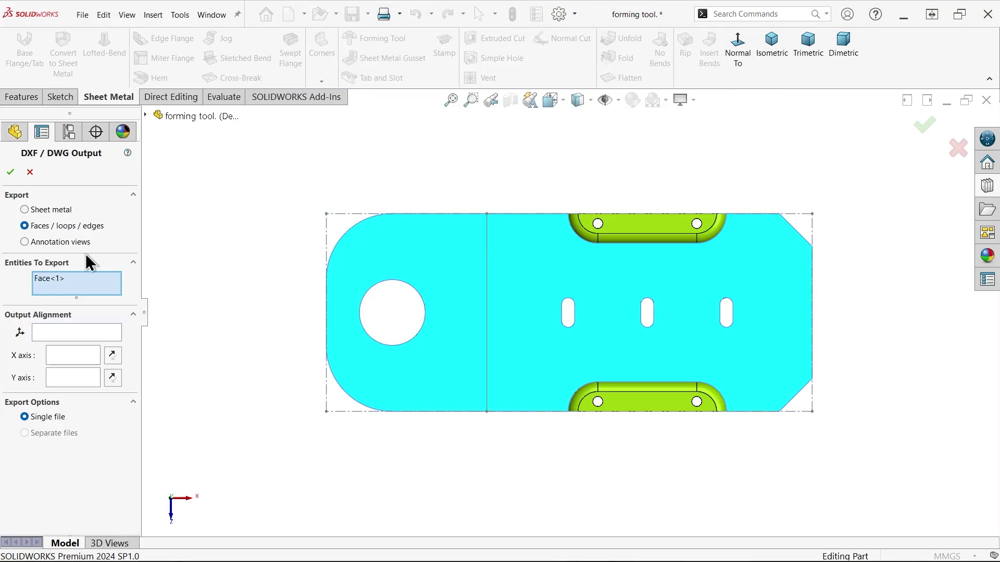
Export as sheet metal with geometry, hidden edges, bend lines, library features, forming tools and bounding box, and save the single DXF file
click(24, 209)
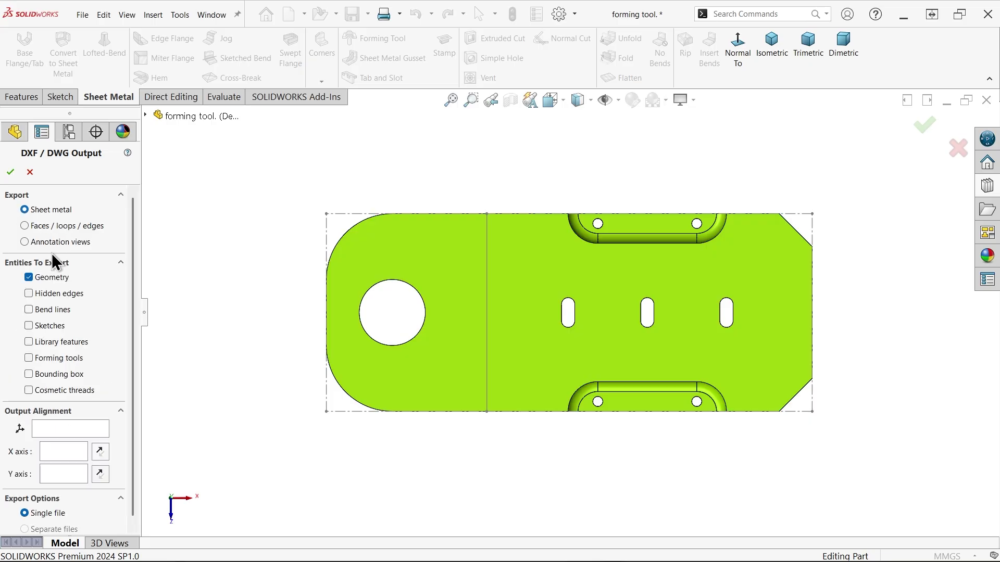
click(35, 309)
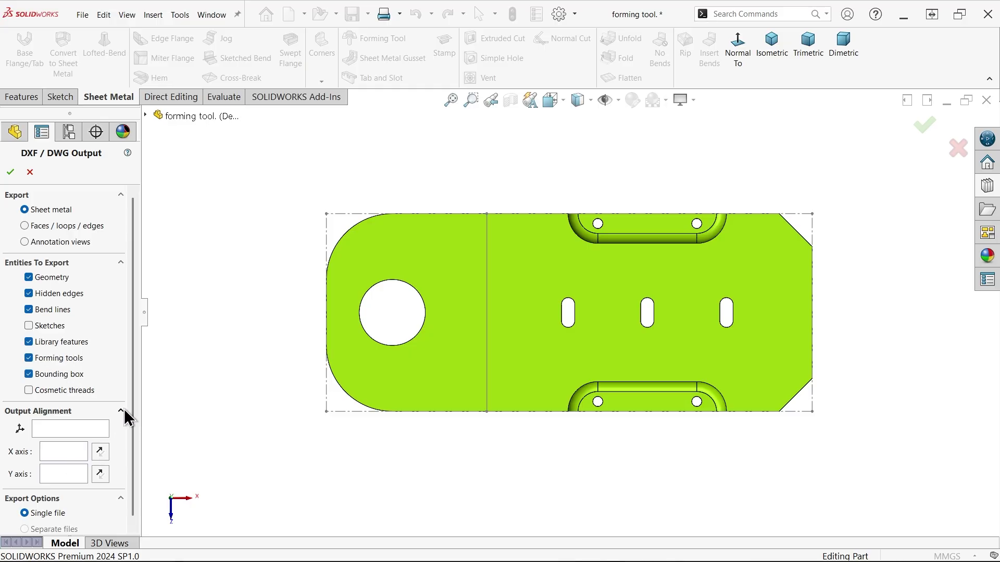
scroll(93, 432, down, 1)
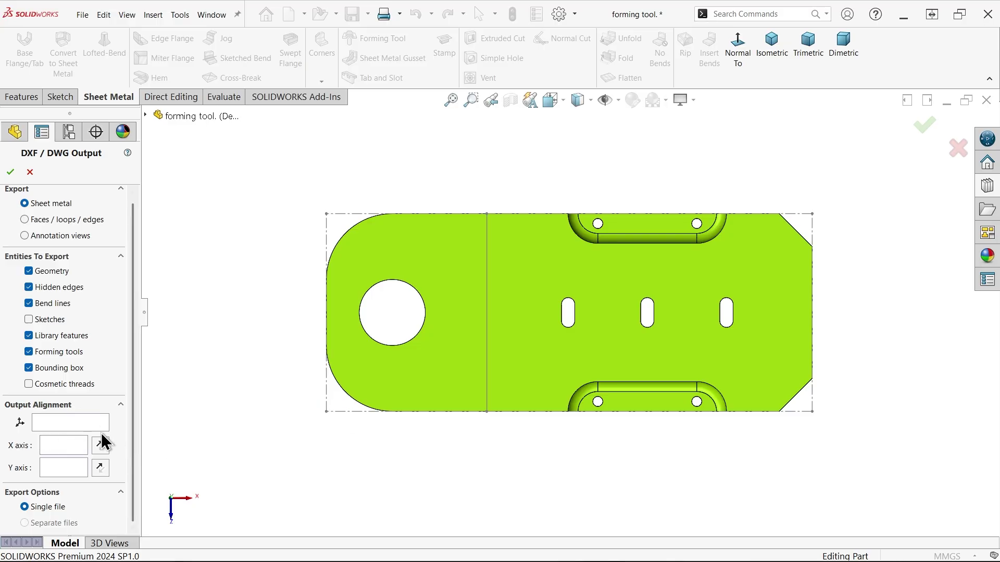
click(59, 425)
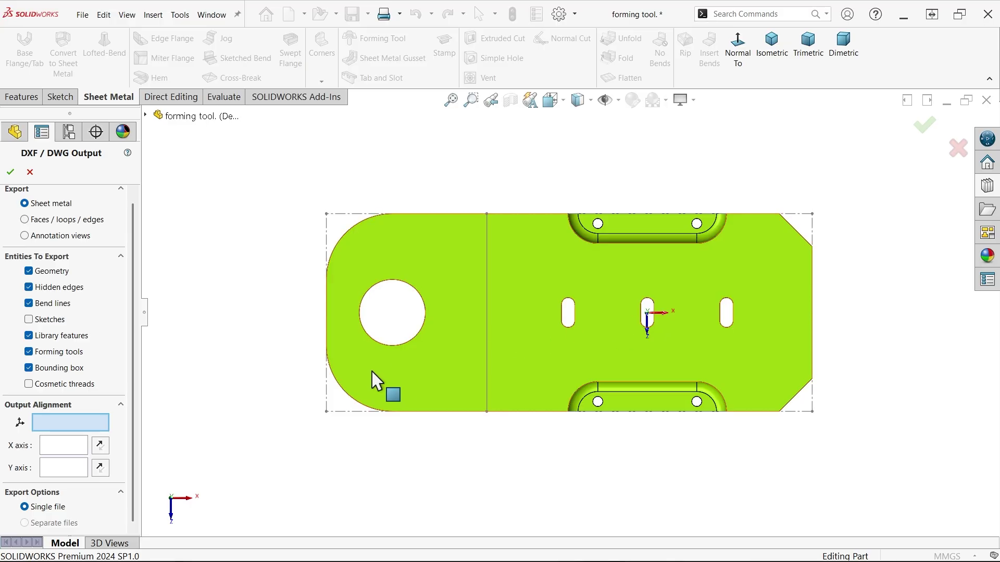
click(12, 175)
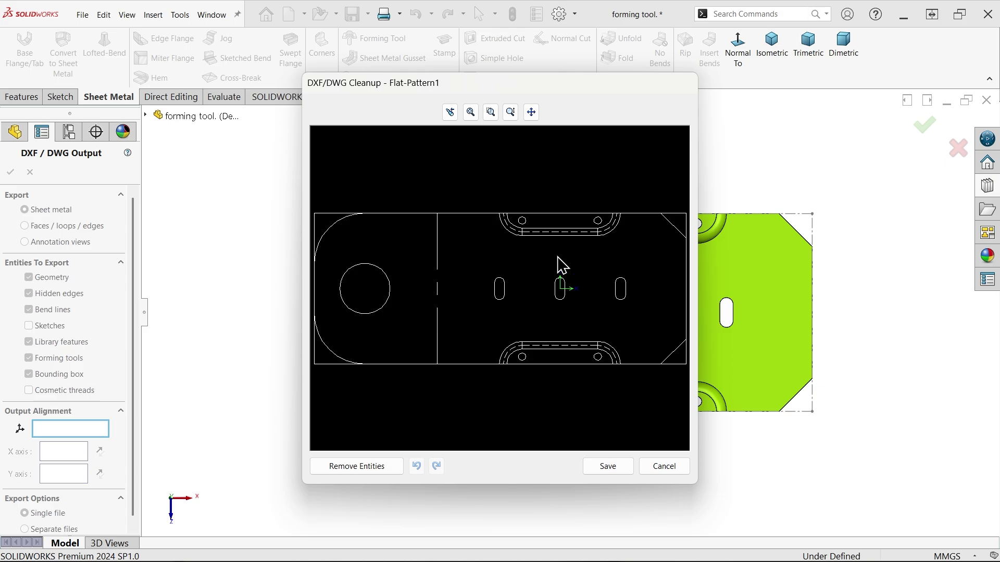
click(602, 471)
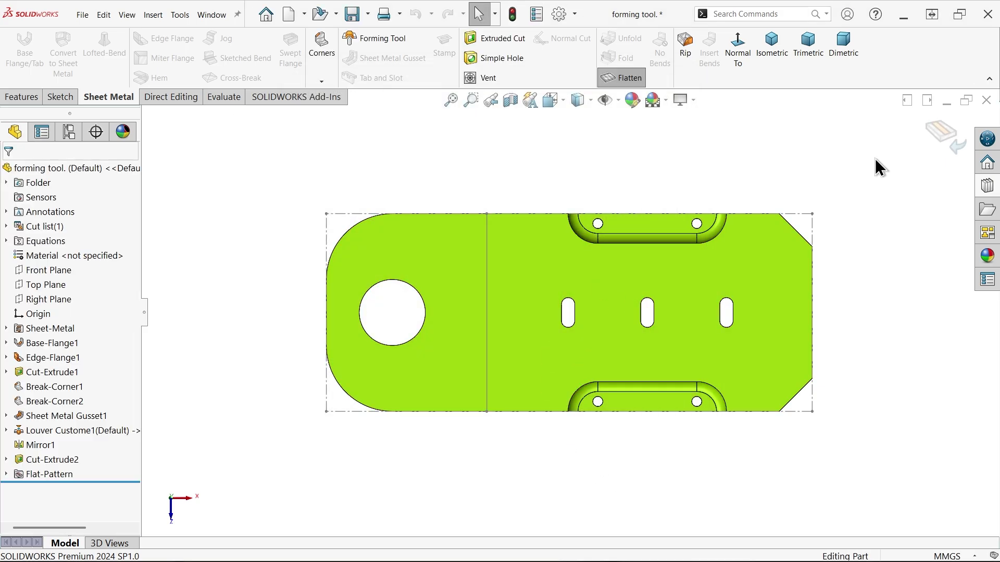
Exit the flat pattern to fold the bracket back and show it in isometric view
click(942, 136)
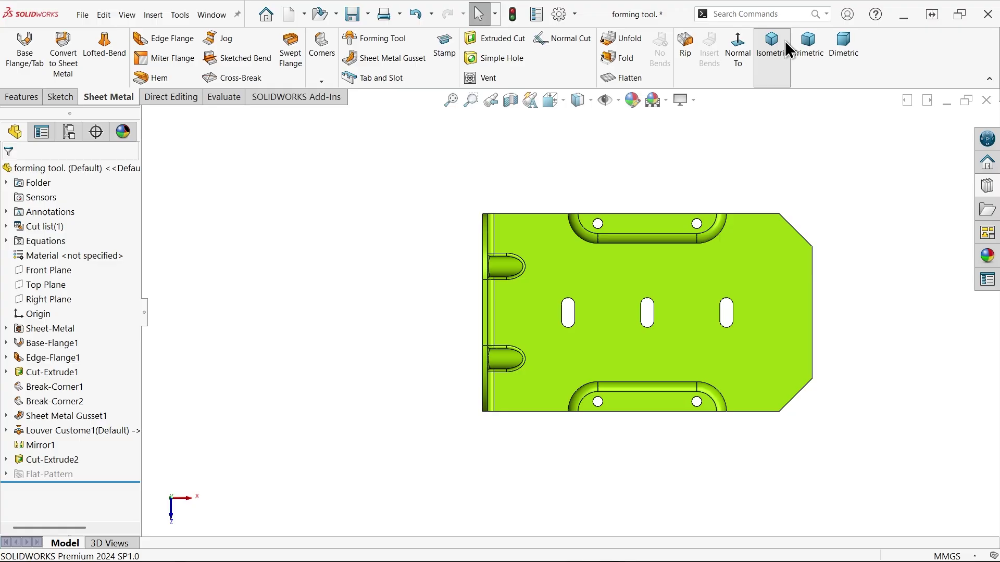
click(772, 47)
scroll(530, 400, down, 2)
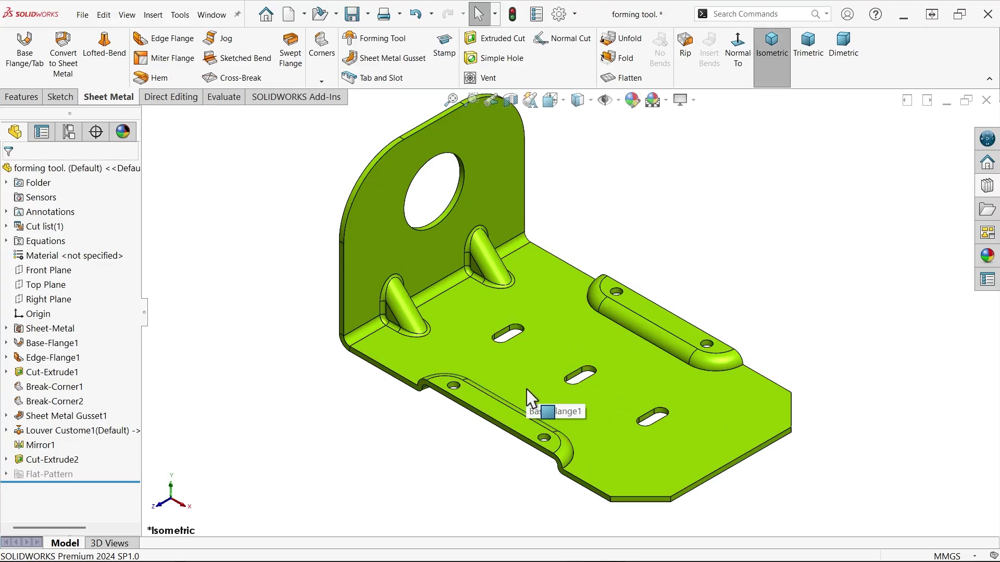
scroll(536, 350, up, 2)
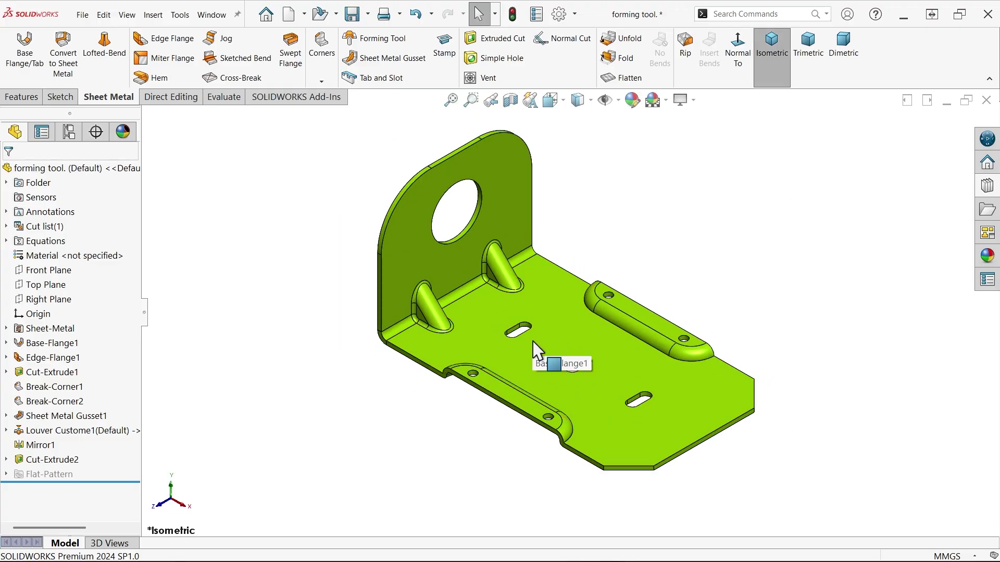
scroll(622, 356, down, 2)
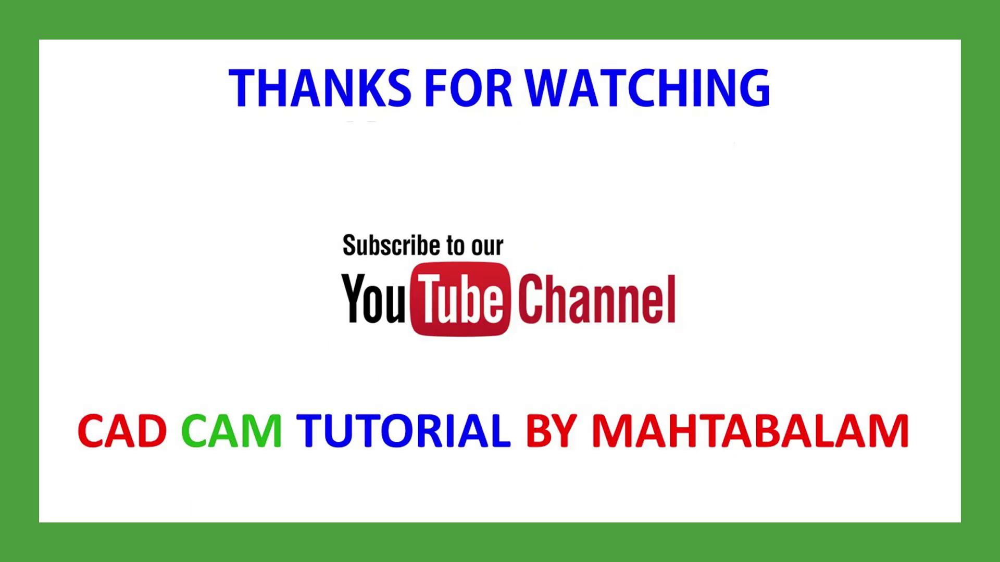